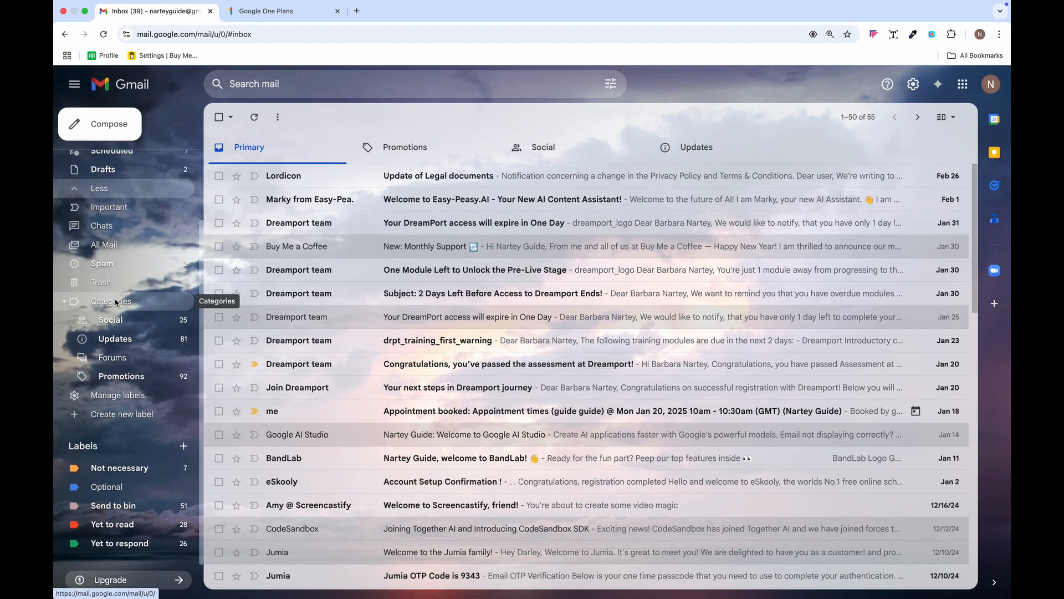
- Swap the cloudy sky background for the Default theme through Quick settings
{"action": "scroll", "coordinate": [113, 302], "scroll_direction": "up", "scroll_amount": 2}
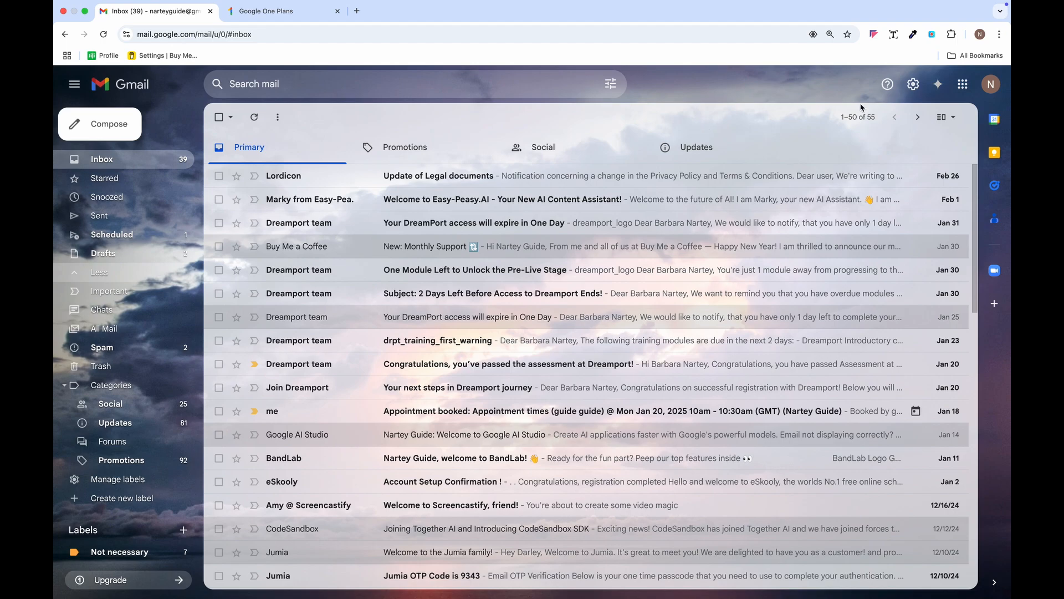
{"action": "left_click", "coordinate": [914, 85]}
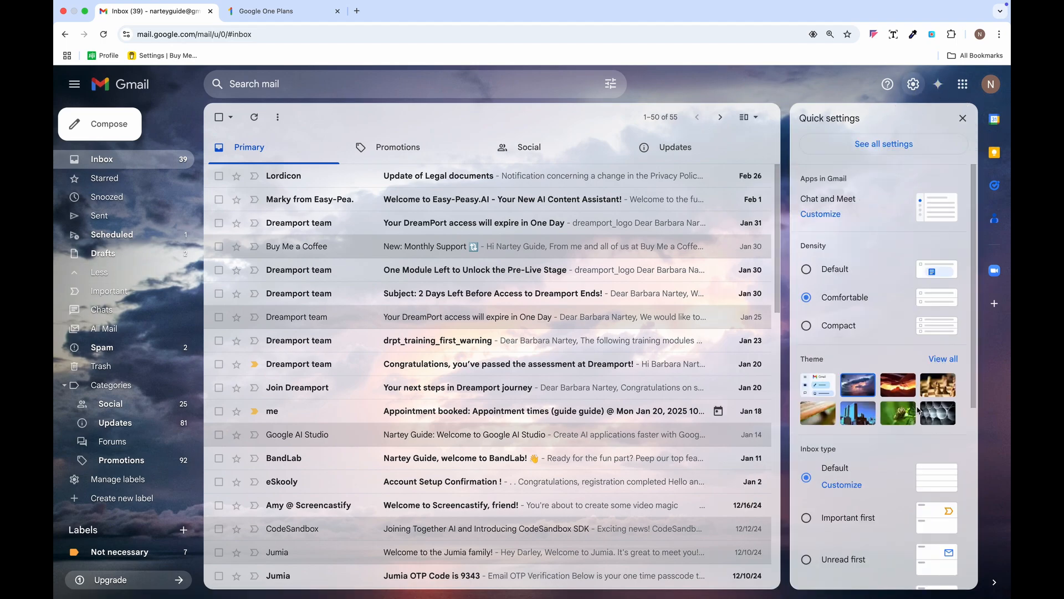
{"action": "left_click", "coordinate": [945, 414]}
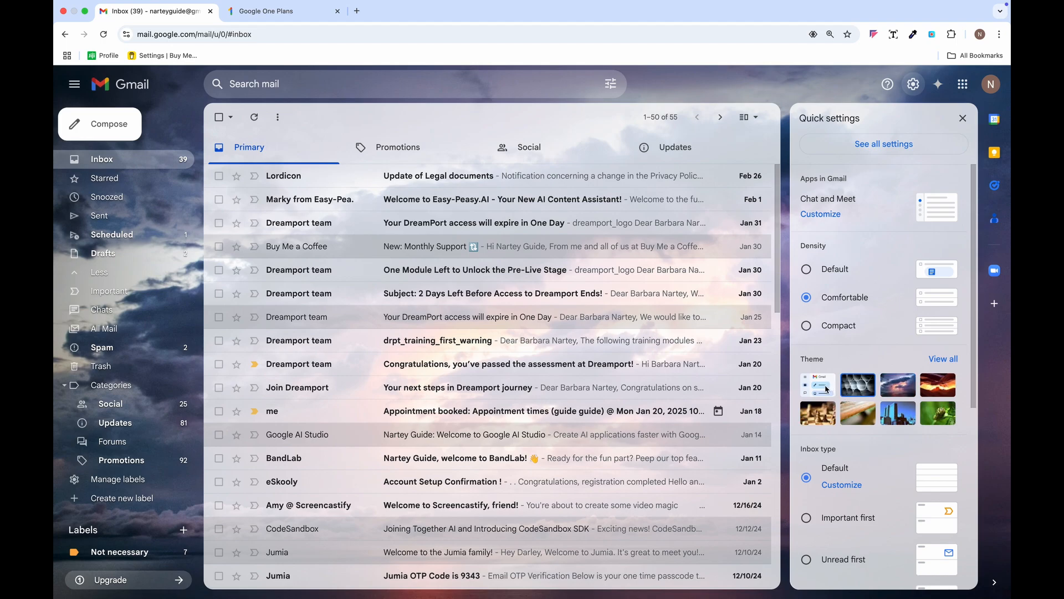
{"action": "left_click", "coordinate": [825, 389]}
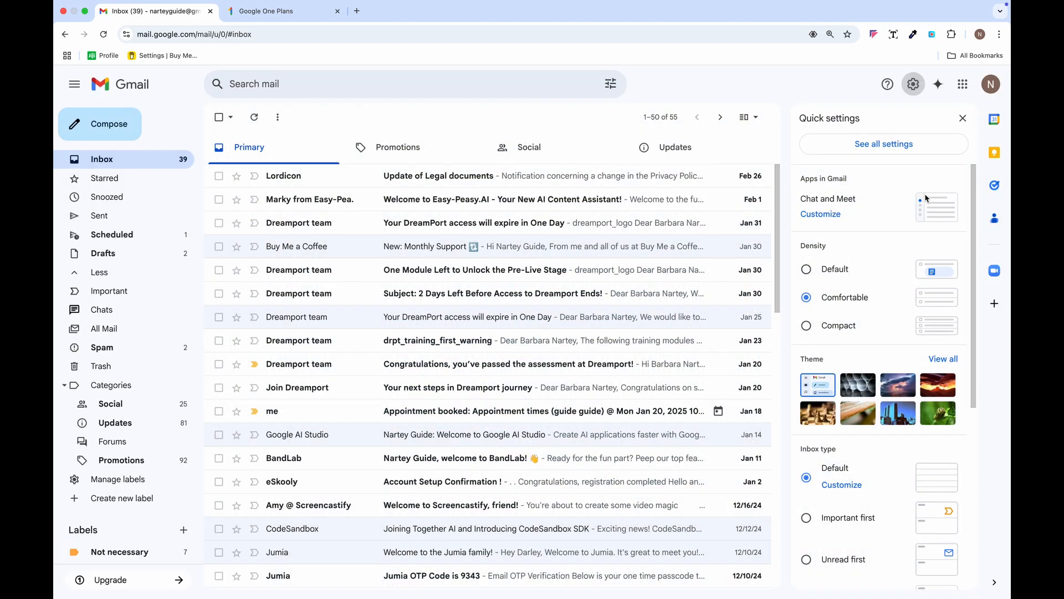
{"action": "left_click", "coordinate": [964, 119]}
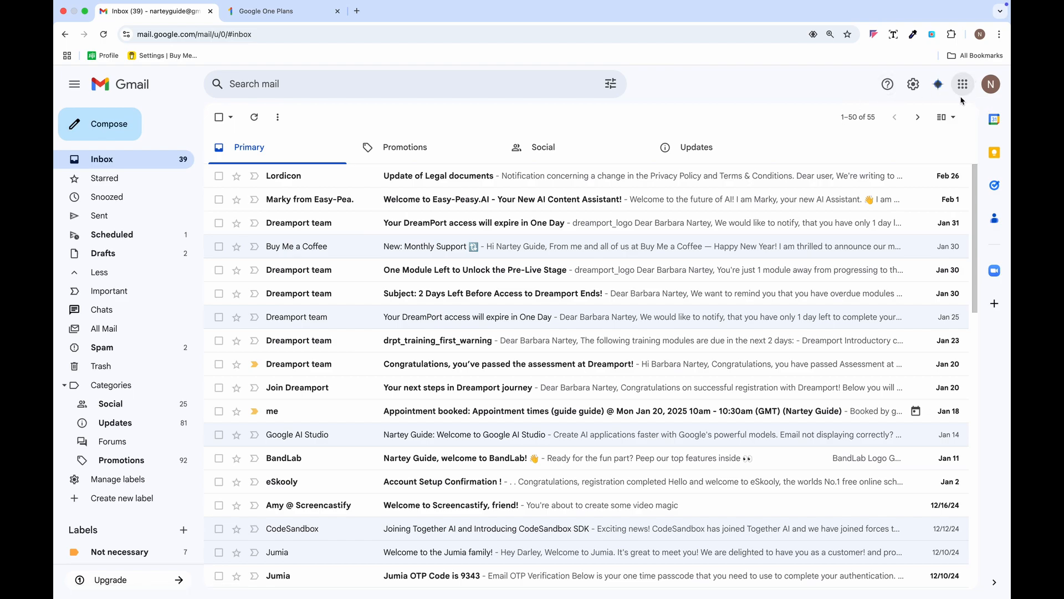
{"action": "left_click", "coordinate": [964, 85]}
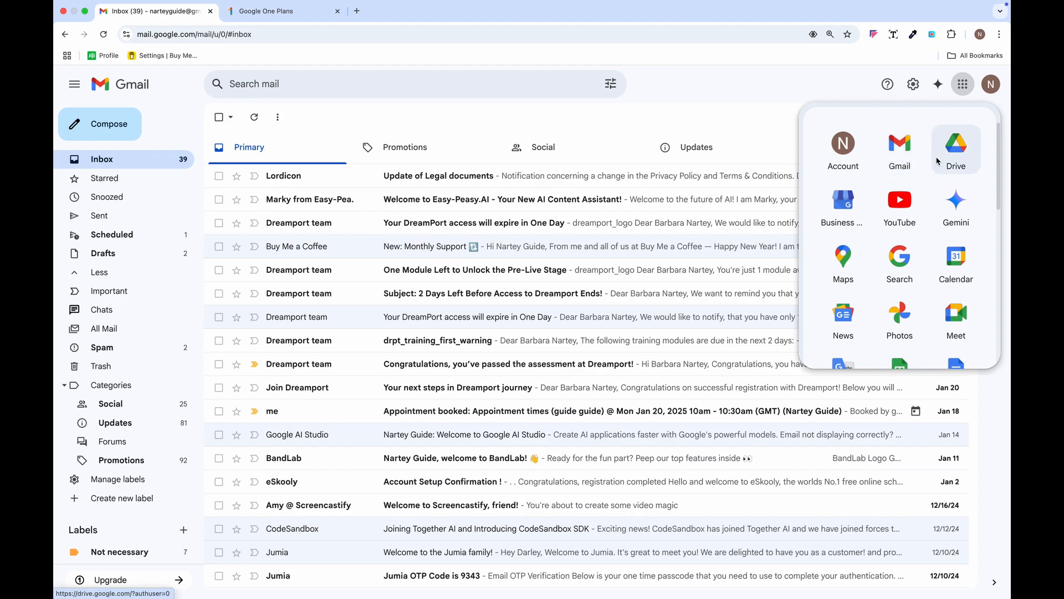
{"action": "left_click", "coordinate": [776, 139]}
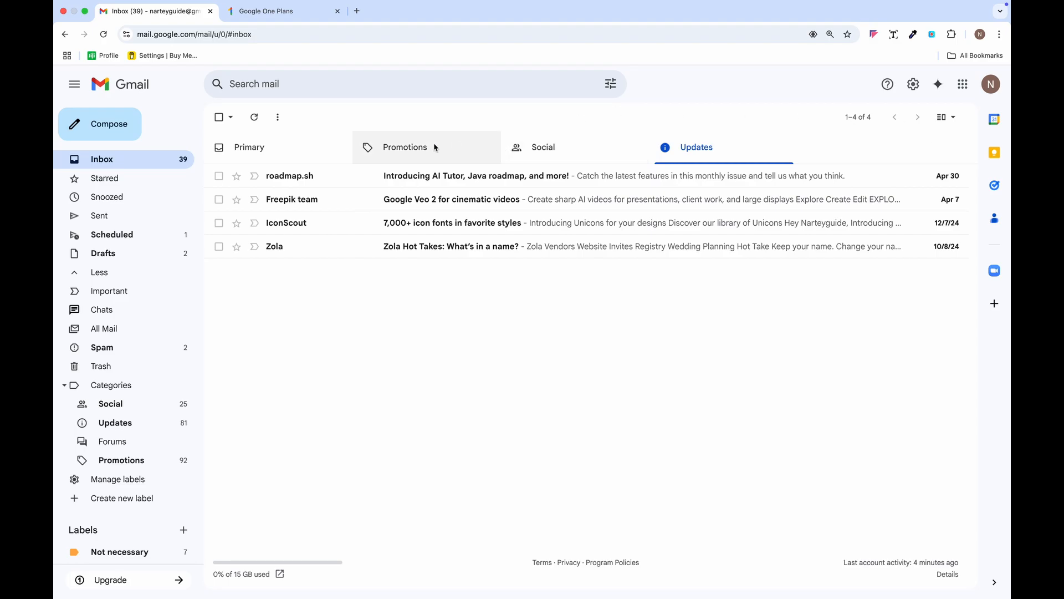
{"action": "left_click", "coordinate": [276, 154]}
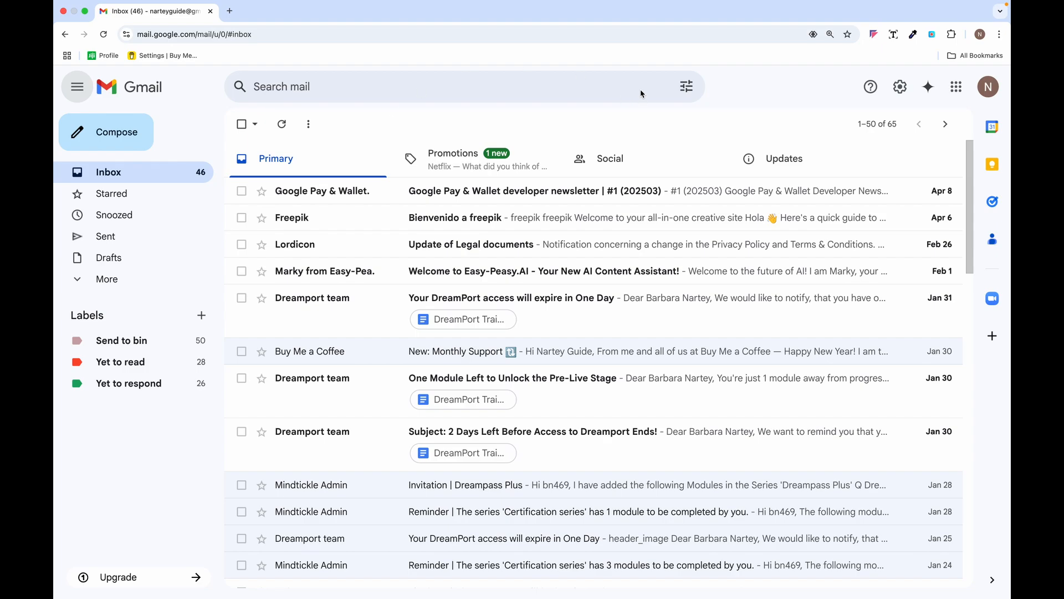
{"action": "left_click", "coordinate": [641, 93]}
{"action": "left_click", "coordinate": [687, 86]}
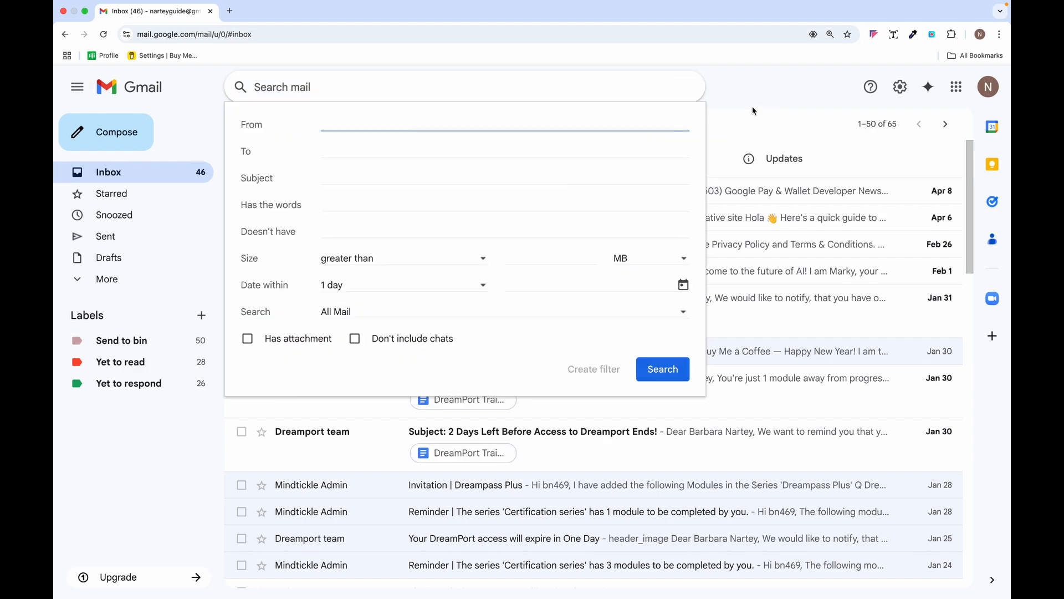
{"action": "left_click", "coordinate": [754, 125]}
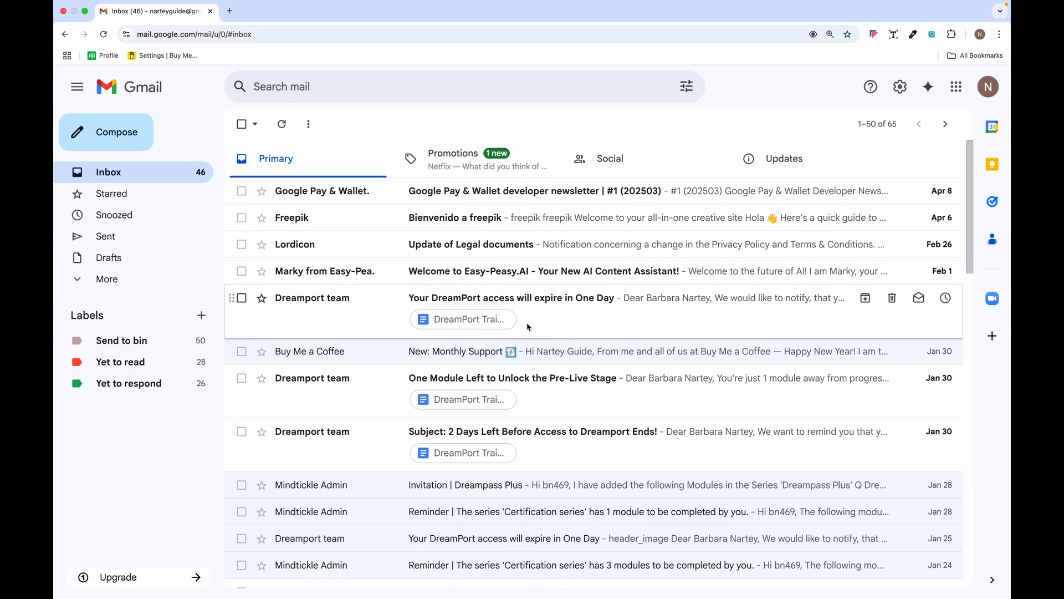
{"action": "scroll", "coordinate": [528, 327], "scroll_direction": "down", "scroll_amount": 20}
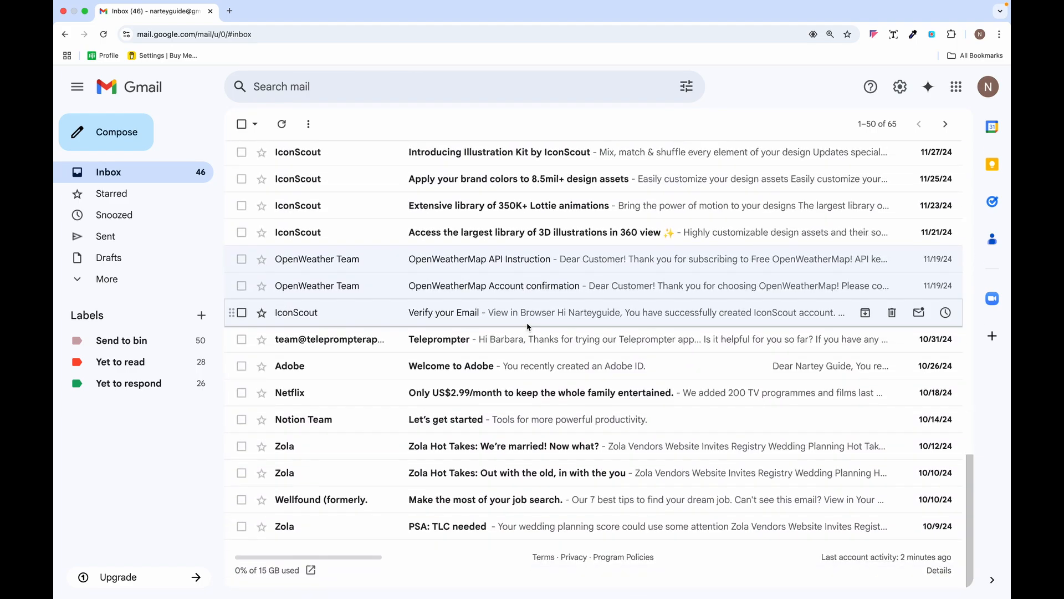
{"action": "scroll", "coordinate": [528, 327], "scroll_direction": "up", "scroll_amount": 20}
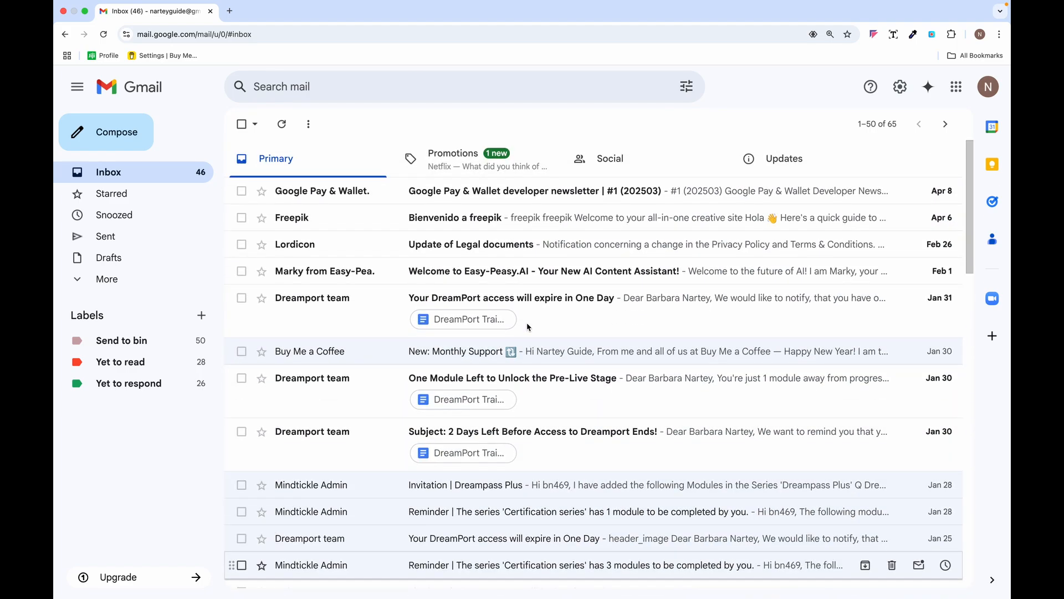
- Create a label named 'Not necessary' and set its label colour to orange
{"action": "left_click", "coordinate": [202, 316]}
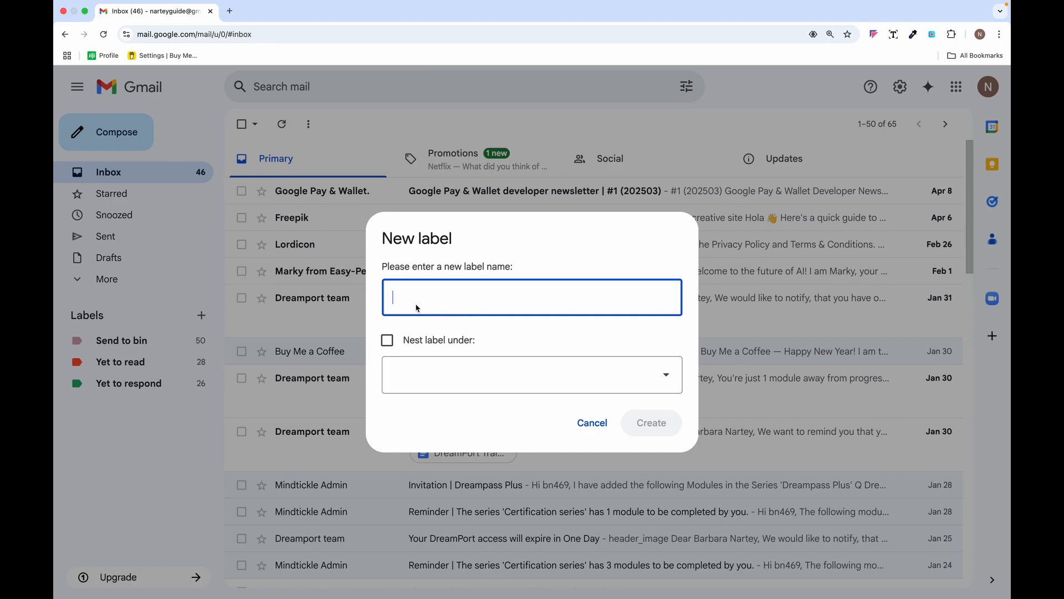
{"action": "key", "text": "Caps_Lock"}
{"action": "type", "text": "Not n"}
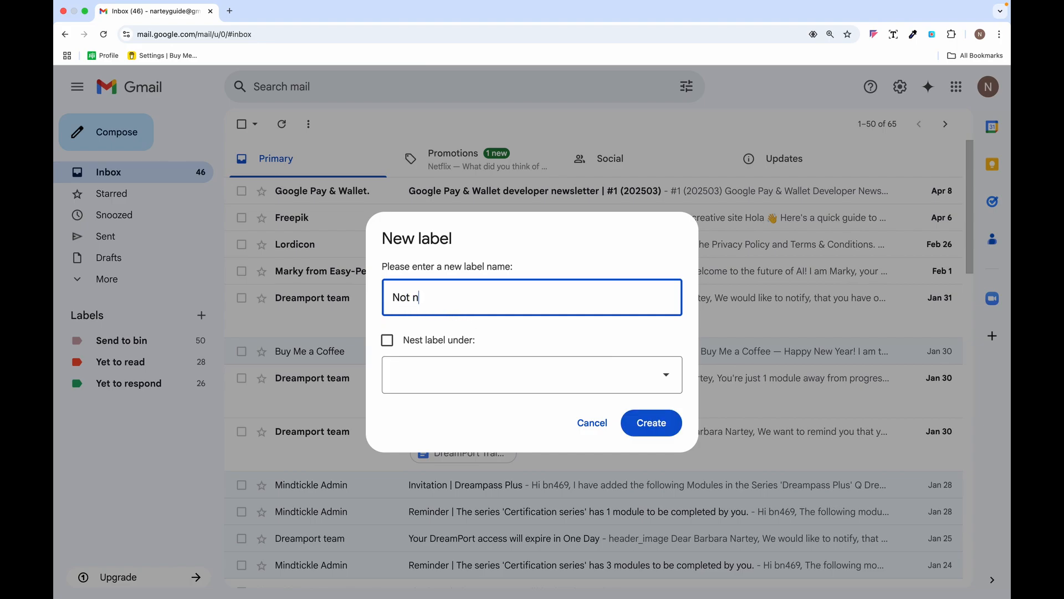
{"action": "type", "text": "ecessary"}
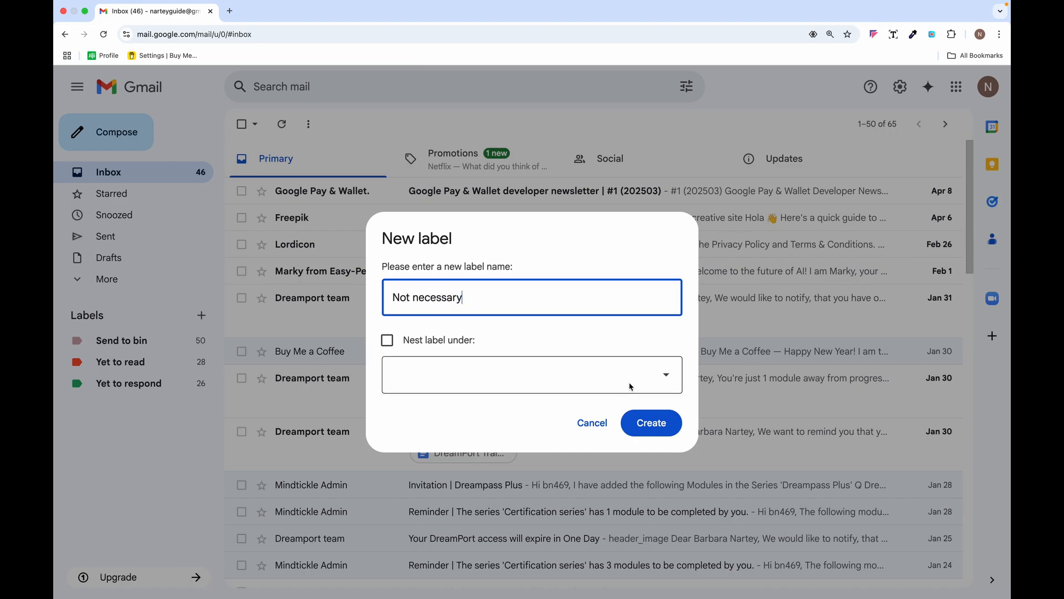
{"action": "left_click", "coordinate": [653, 424]}
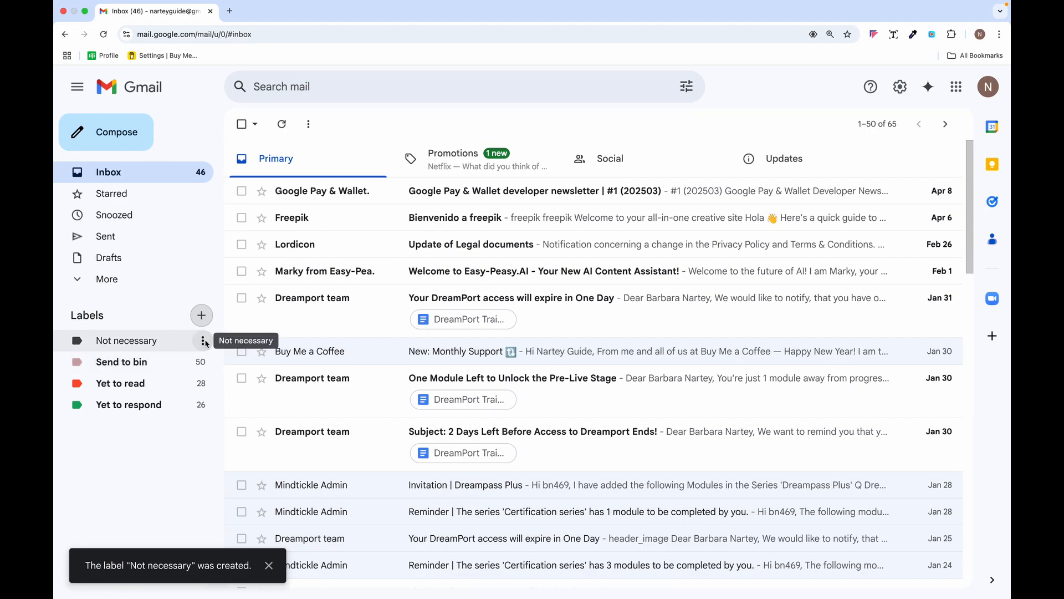
{"action": "left_click", "coordinate": [203, 340]}
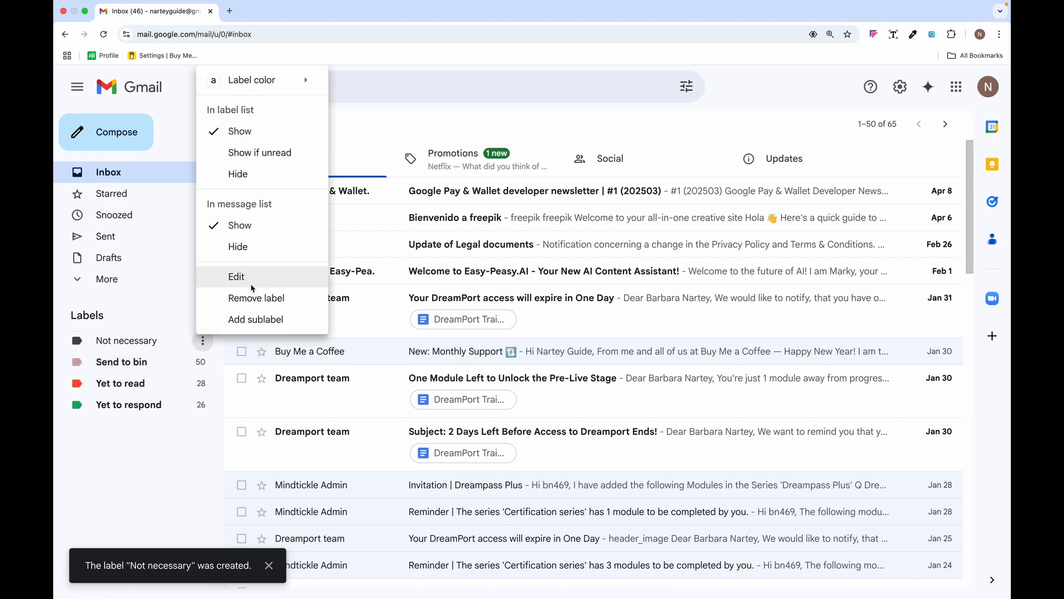
{"action": "mouse_move", "coordinate": [314, 86]}
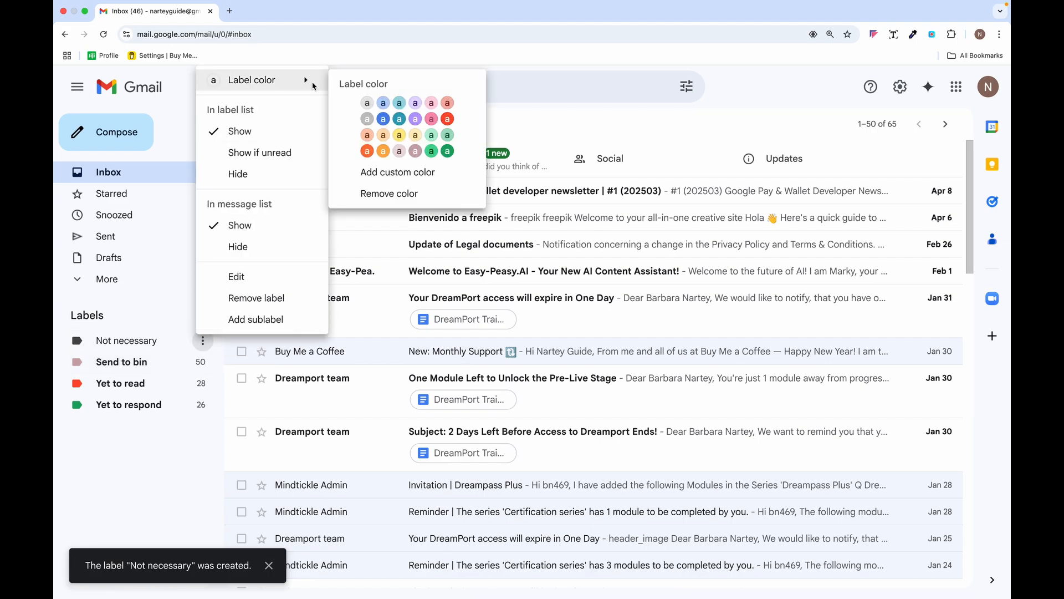
{"action": "left_click", "coordinate": [383, 150]}
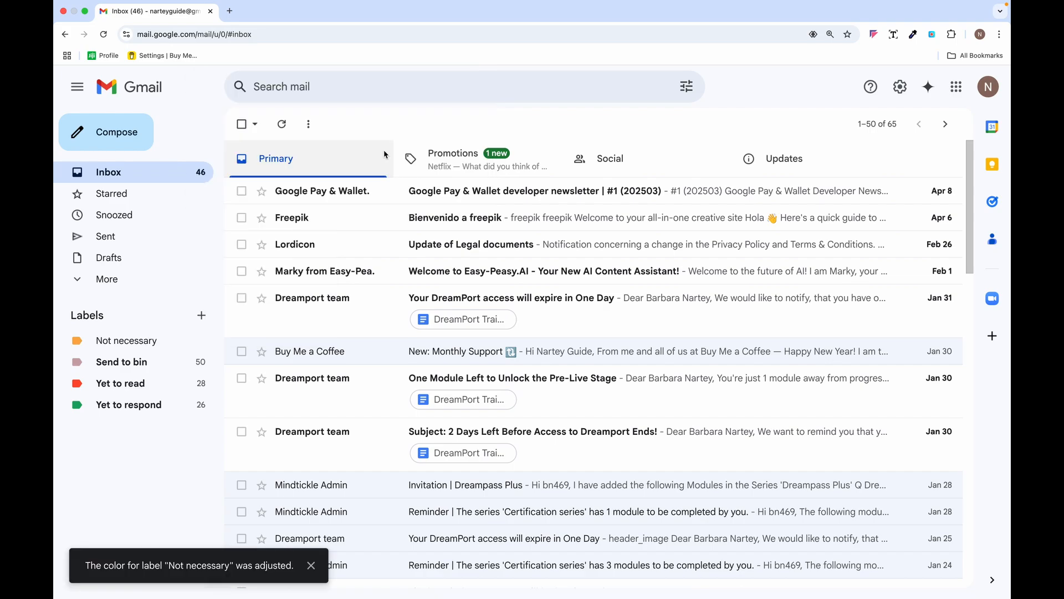
- Add a label named 'Optional' and set its label colour to blue
{"action": "left_click", "coordinate": [203, 316]}
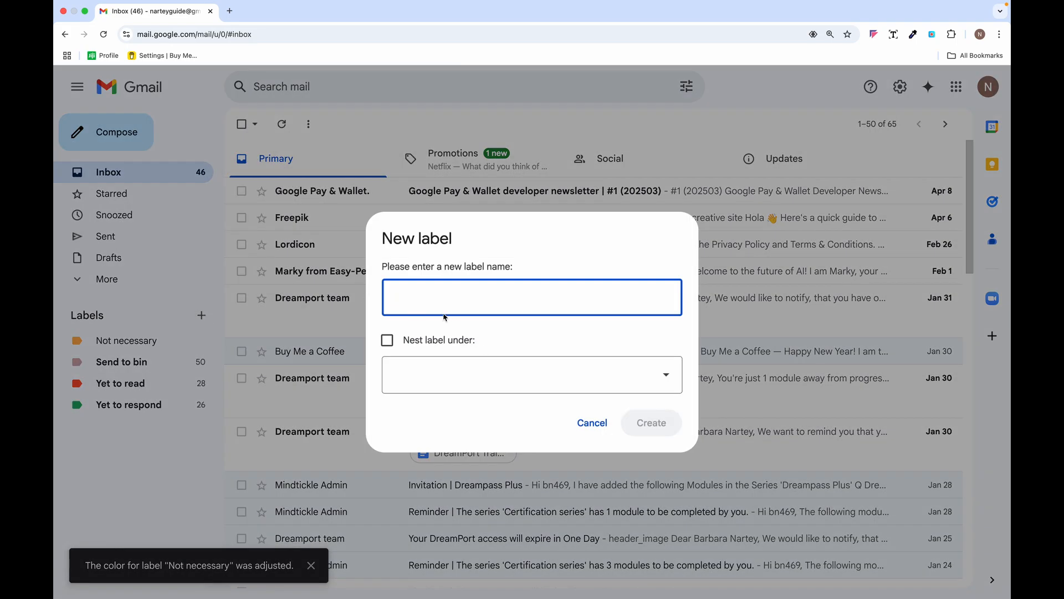
{"action": "type", "text": "Optional"}
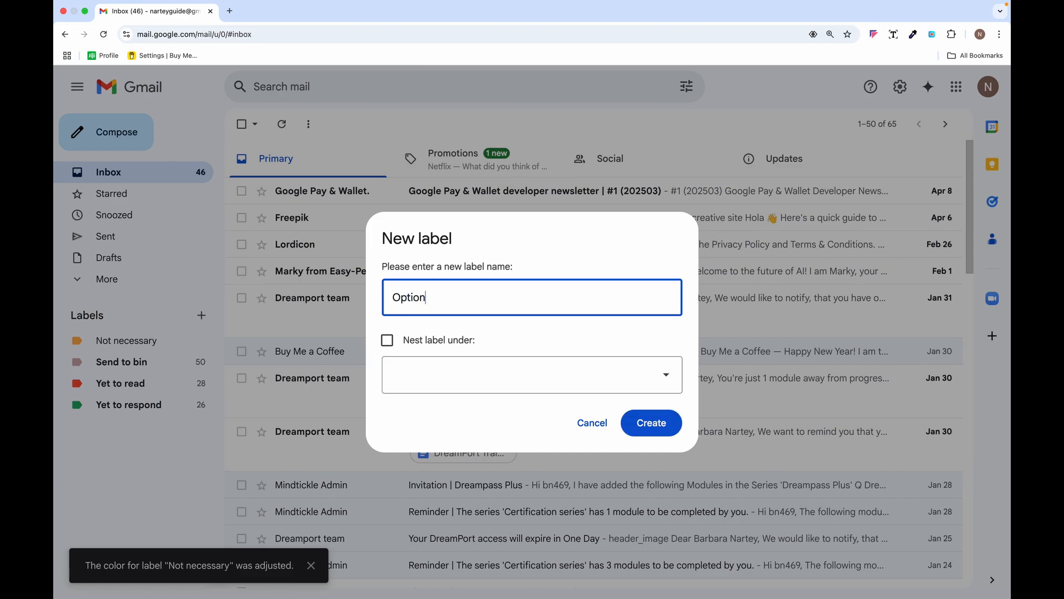
{"action": "left_click", "coordinate": [651, 423]}
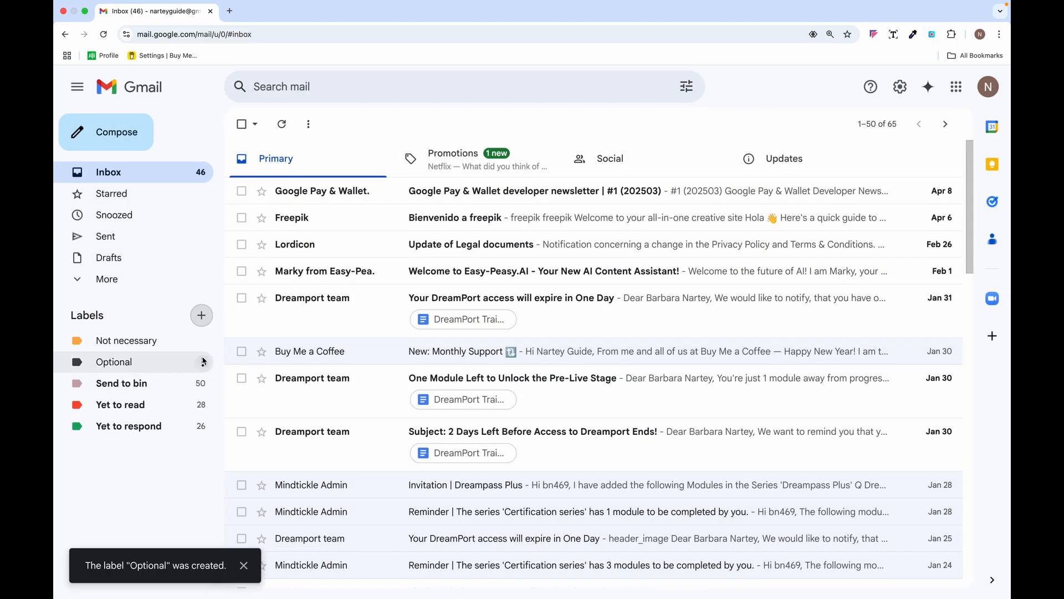
{"action": "left_click", "coordinate": [203, 363]}
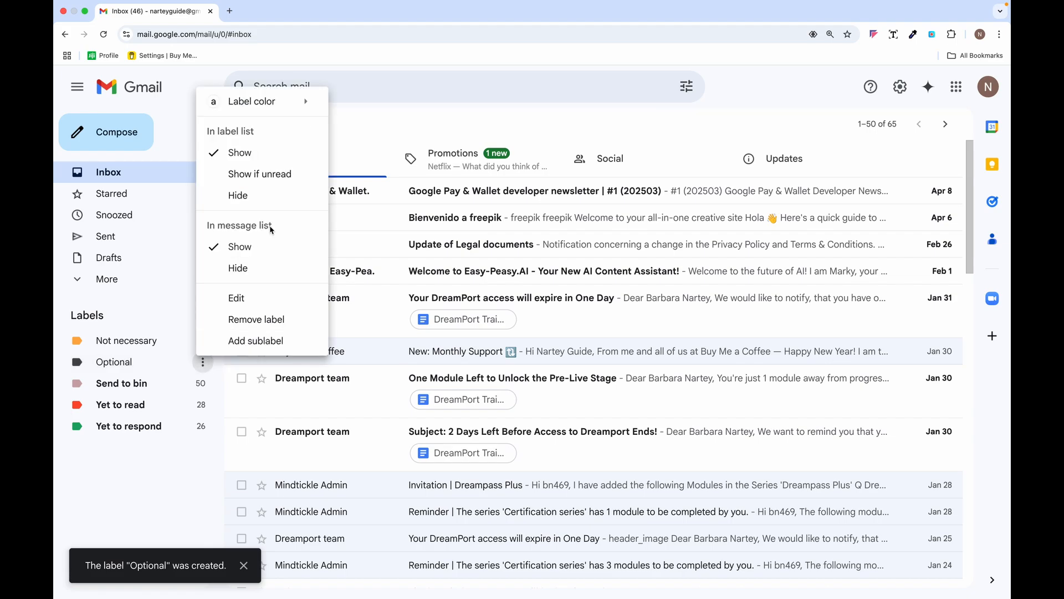
{"action": "mouse_move", "coordinate": [316, 102]}
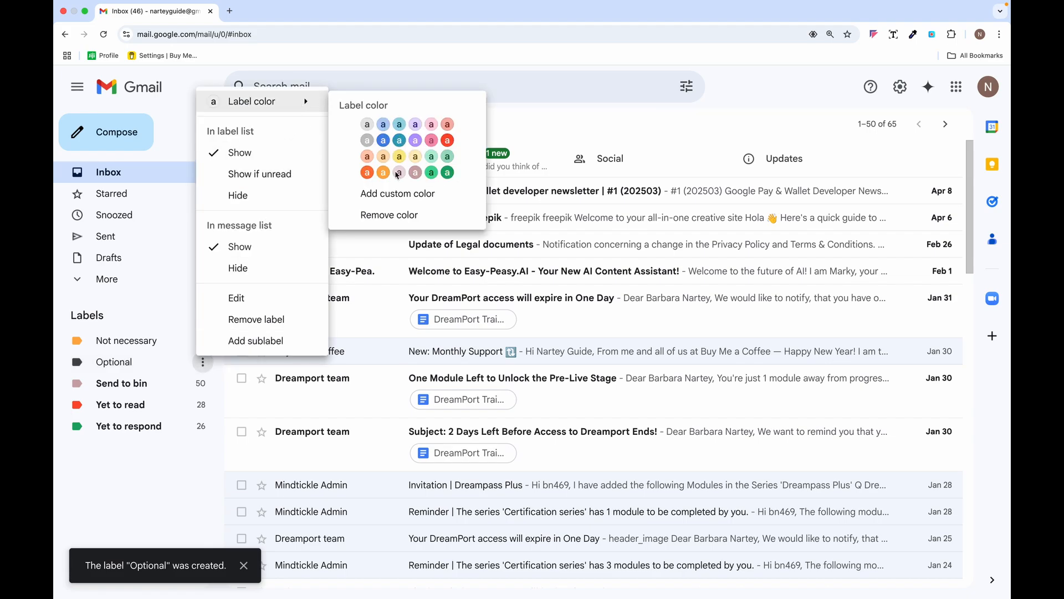
{"action": "left_click", "coordinate": [384, 141]}
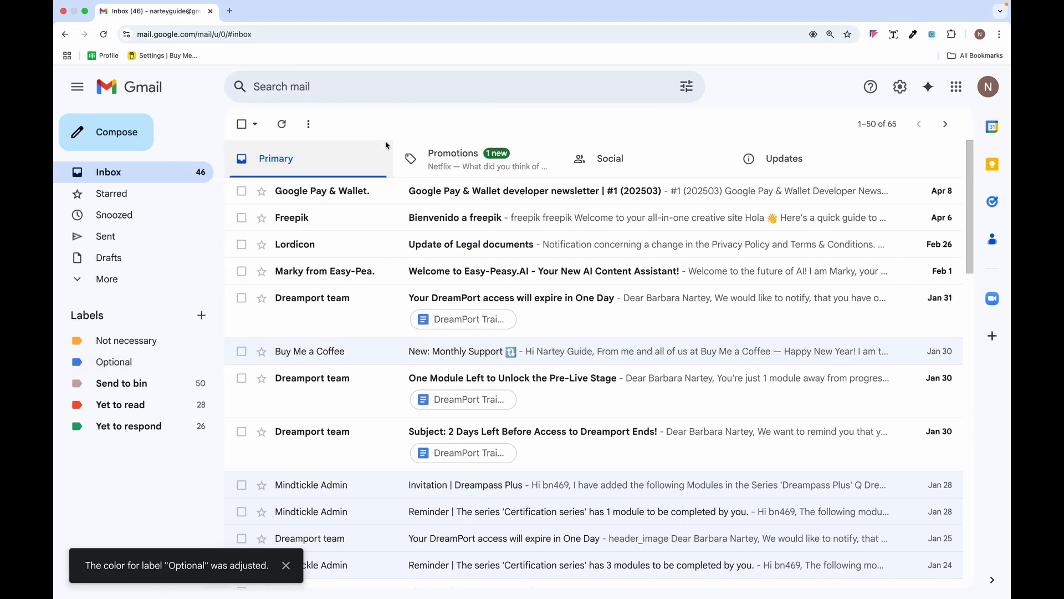
- Glance at the Not necessary emails, then open full Settings on the Labels tab
{"action": "left_click", "coordinate": [173, 342]}
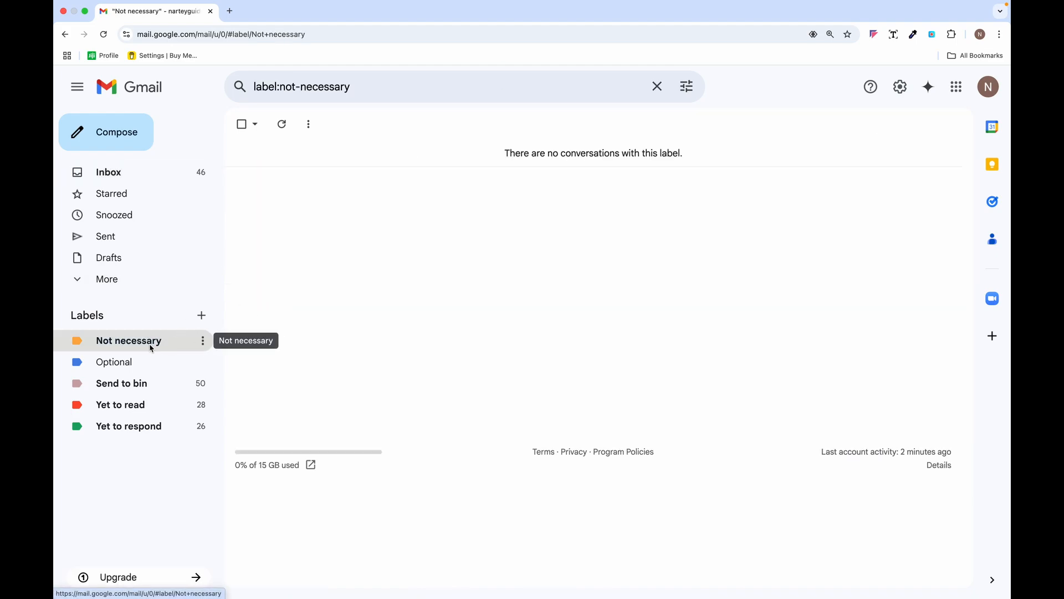
{"action": "left_click", "coordinate": [141, 173]}
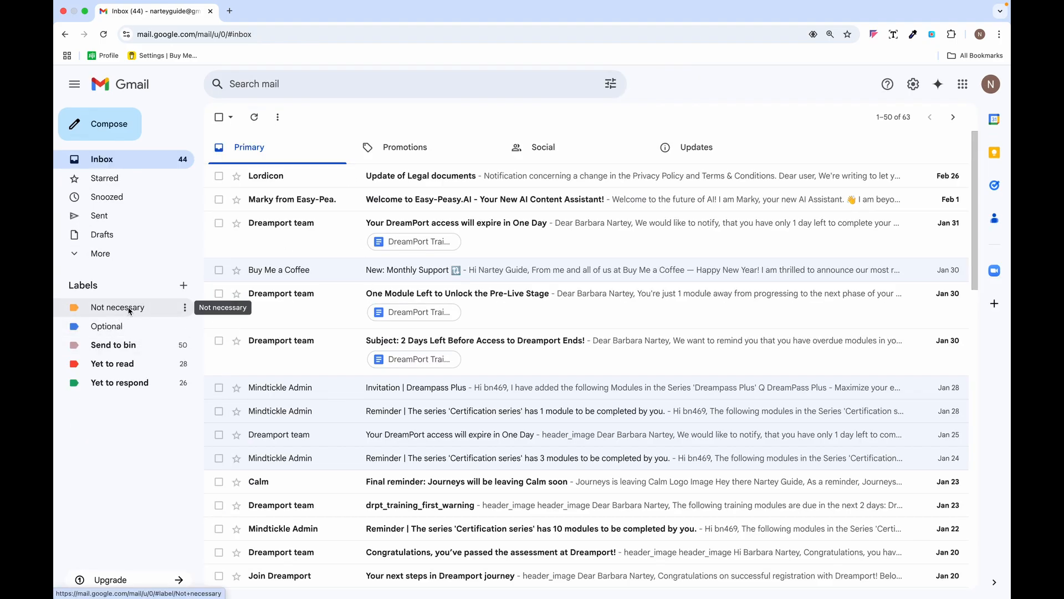
{"action": "left_click", "coordinate": [913, 85]}
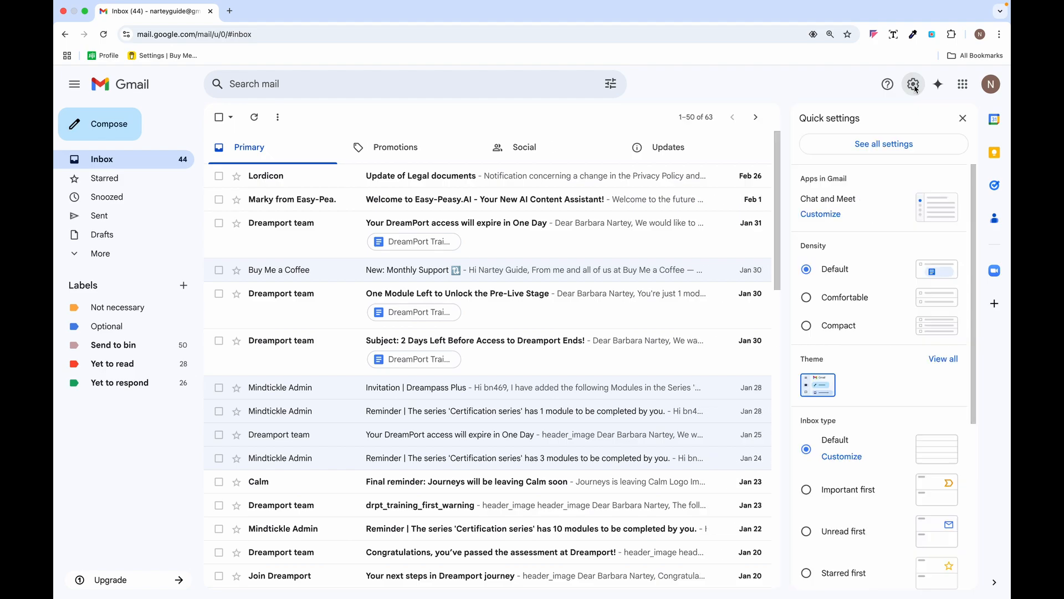
{"action": "left_click", "coordinate": [879, 146]}
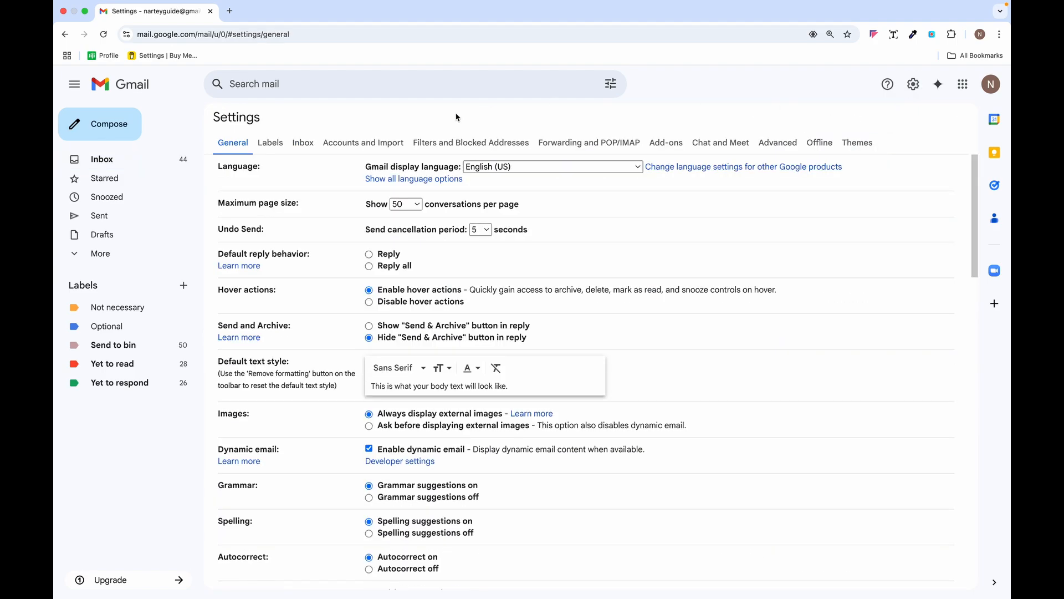
{"action": "left_click", "coordinate": [272, 146]}
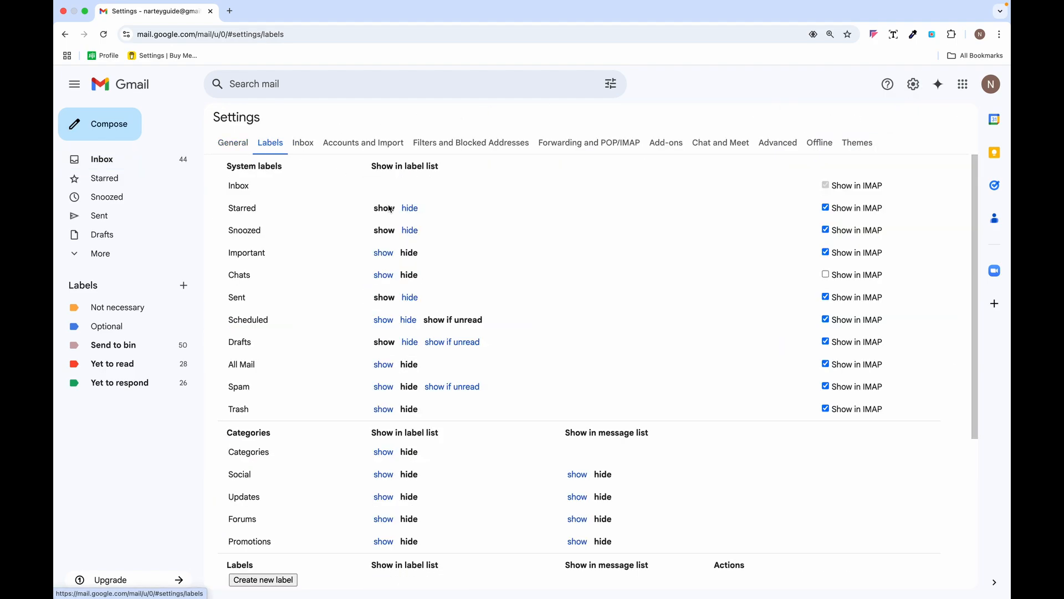
- Hide the Not necessary and Optional labels from the message list, then return to General
{"action": "scroll", "coordinate": [482, 304], "scroll_direction": "down", "scroll_amount": 5}
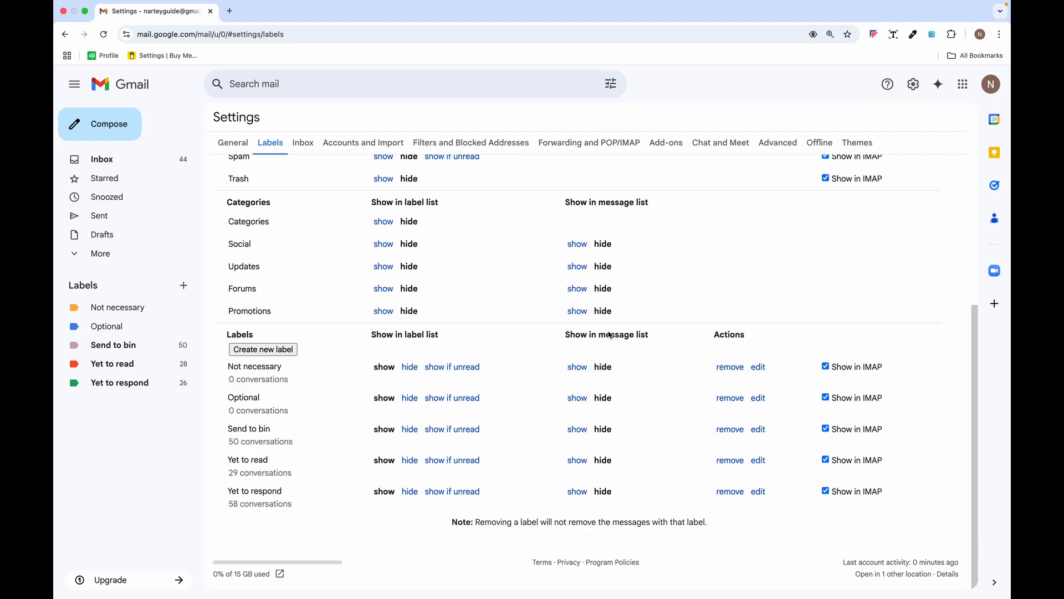
{"action": "left_click", "coordinate": [577, 367]}
{"action": "left_click", "coordinate": [577, 398]}
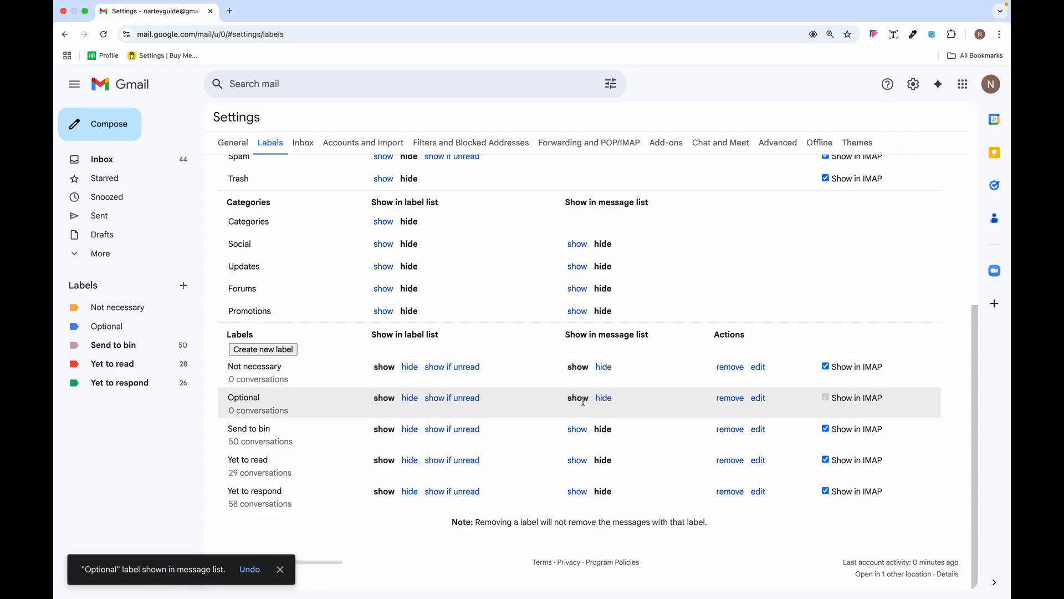
{"action": "left_click", "coordinate": [604, 368]}
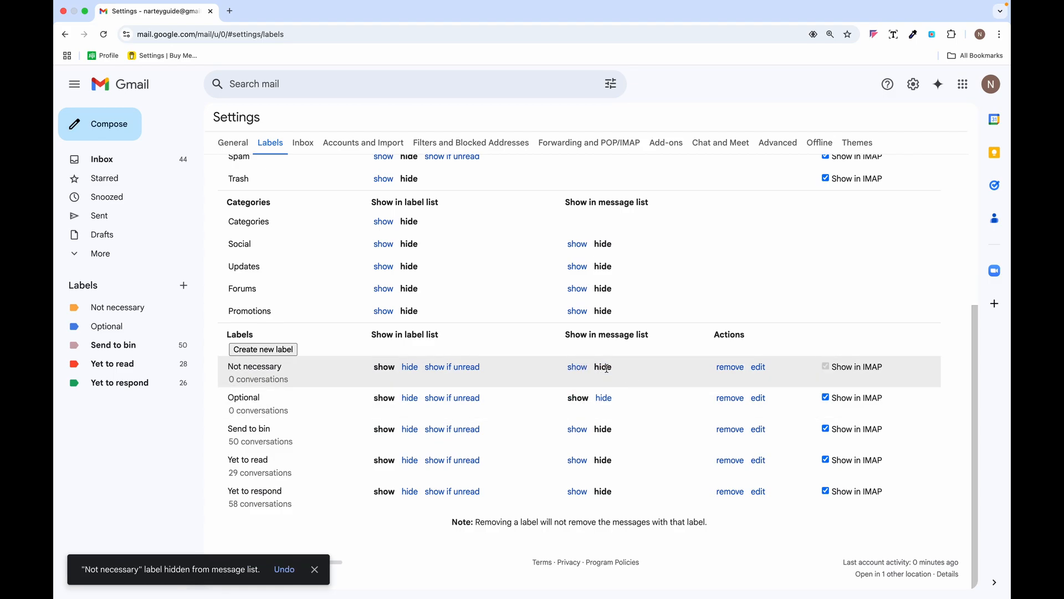
{"action": "left_click", "coordinate": [603, 399]}
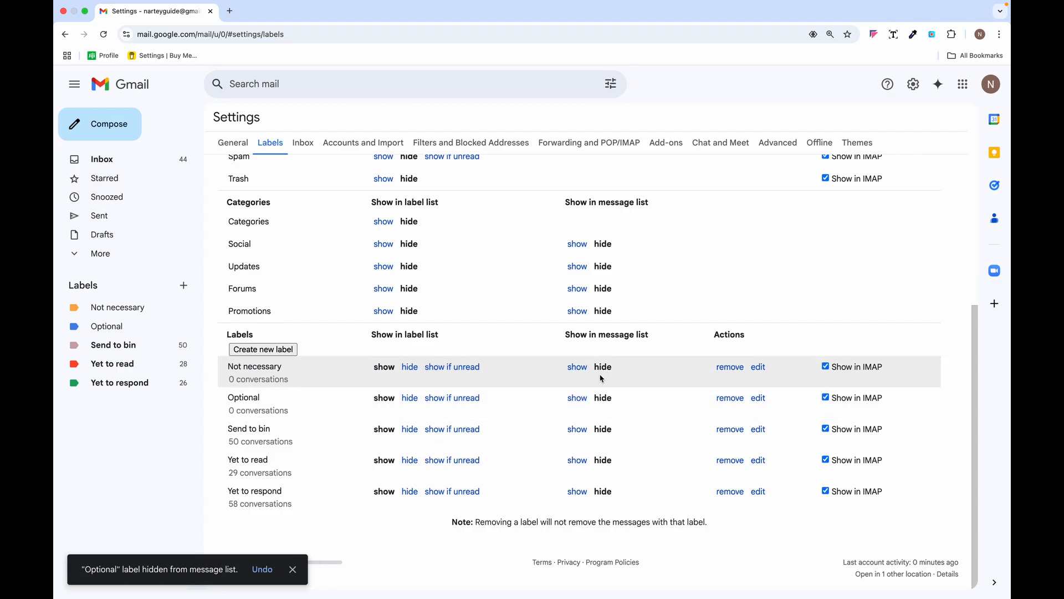
{"action": "scroll", "coordinate": [601, 382], "scroll_direction": "up", "scroll_amount": 5}
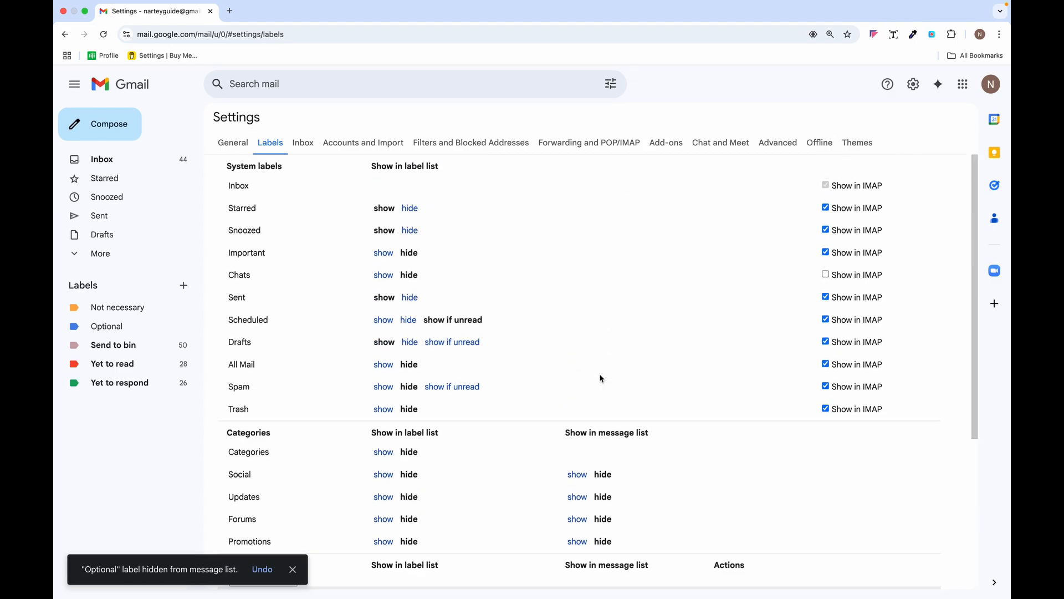
{"action": "left_click", "coordinate": [240, 147]}
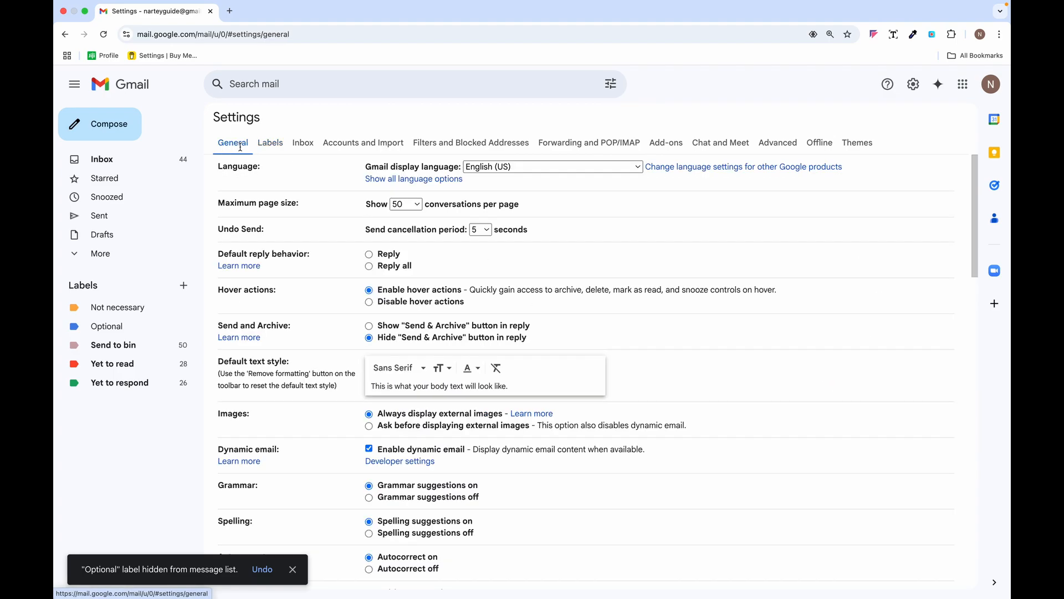
- Select the Mindtickle Invitation email and start a filter for messages like it
{"action": "left_click", "coordinate": [135, 161]}
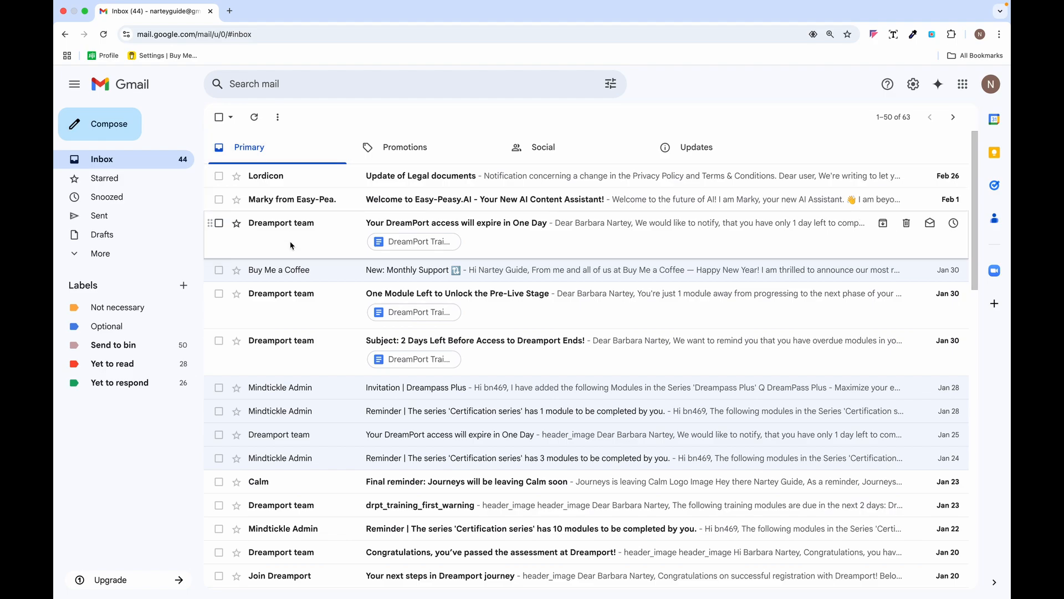
{"action": "scroll", "coordinate": [291, 244], "scroll_direction": "down", "scroll_amount": 2}
{"action": "scroll", "coordinate": [291, 245], "scroll_direction": "down", "scroll_amount": 5}
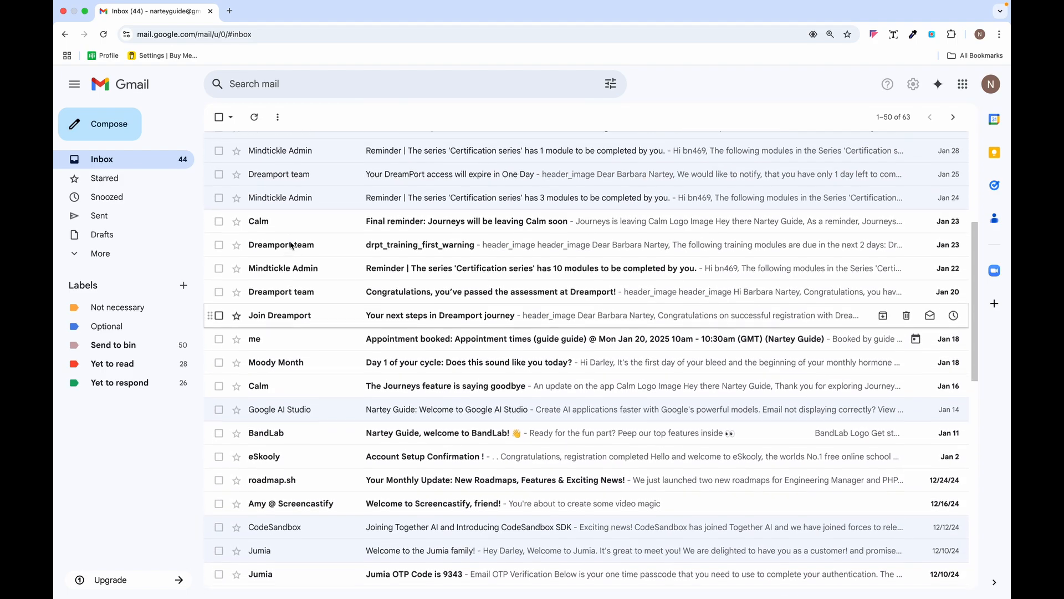
{"action": "scroll", "coordinate": [291, 246], "scroll_direction": "up", "scroll_amount": 5}
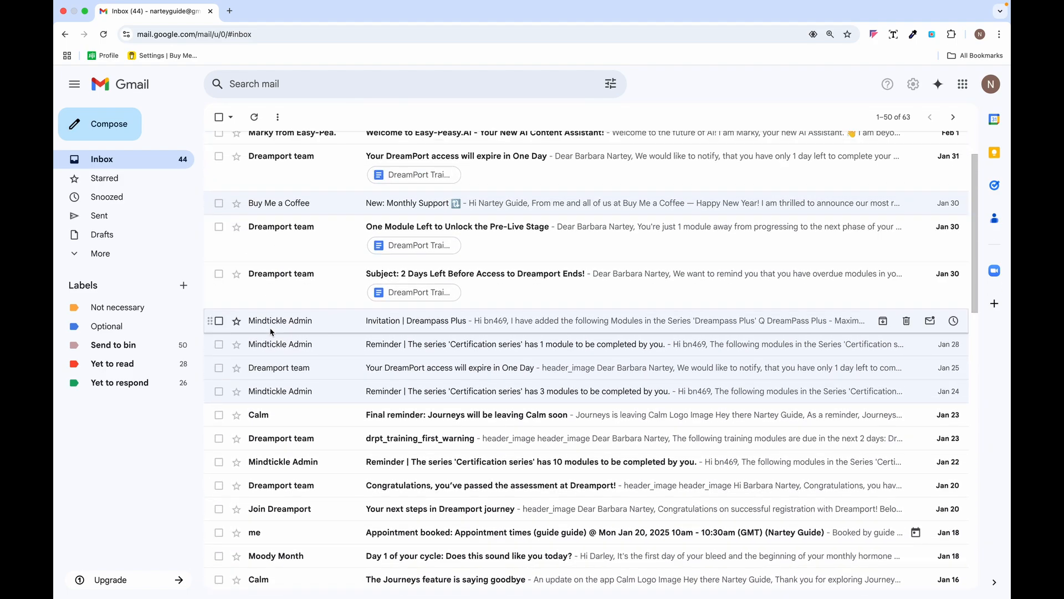
{"action": "left_click", "coordinate": [219, 321]}
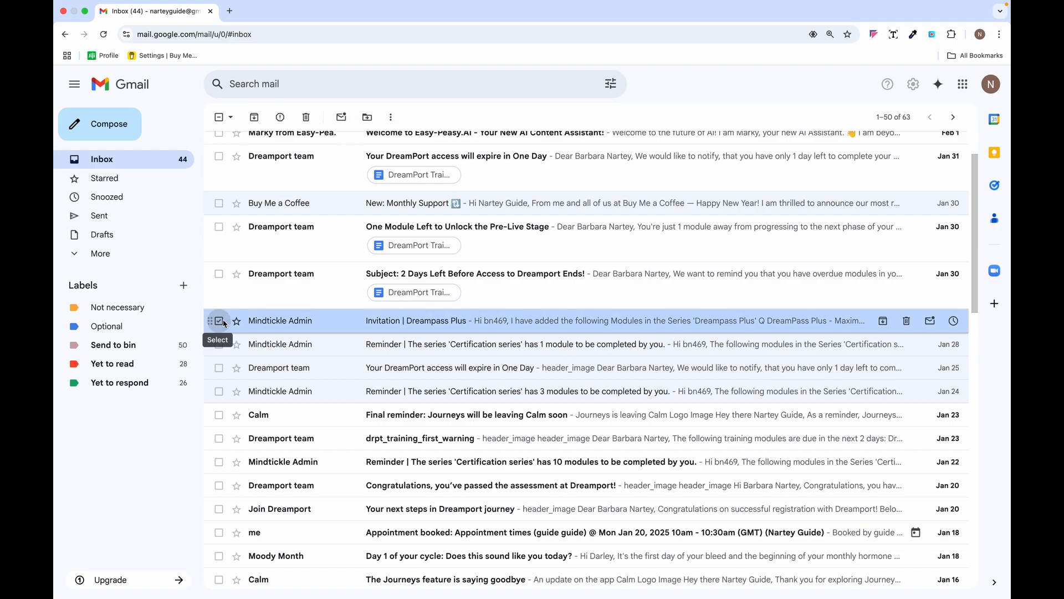
{"action": "left_click", "coordinate": [392, 118]}
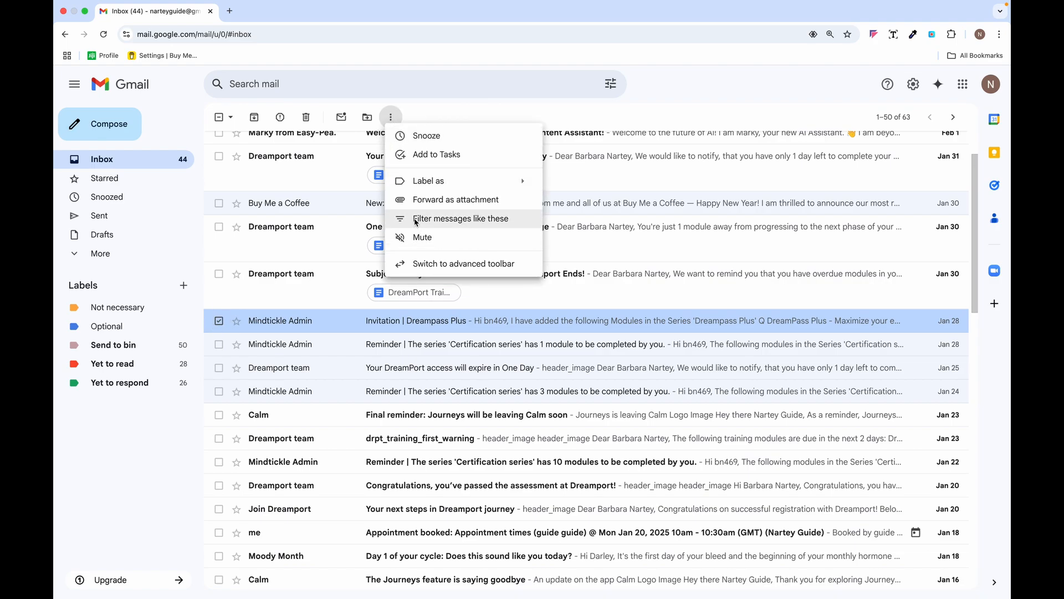
{"action": "left_click", "coordinate": [416, 223]}
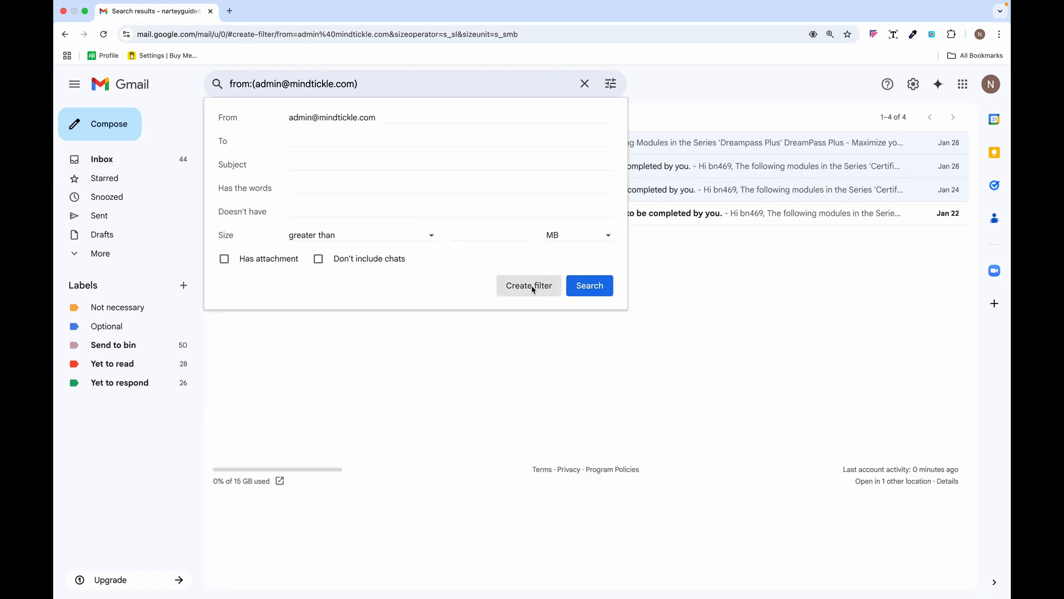
{"action": "left_click", "coordinate": [531, 286]}
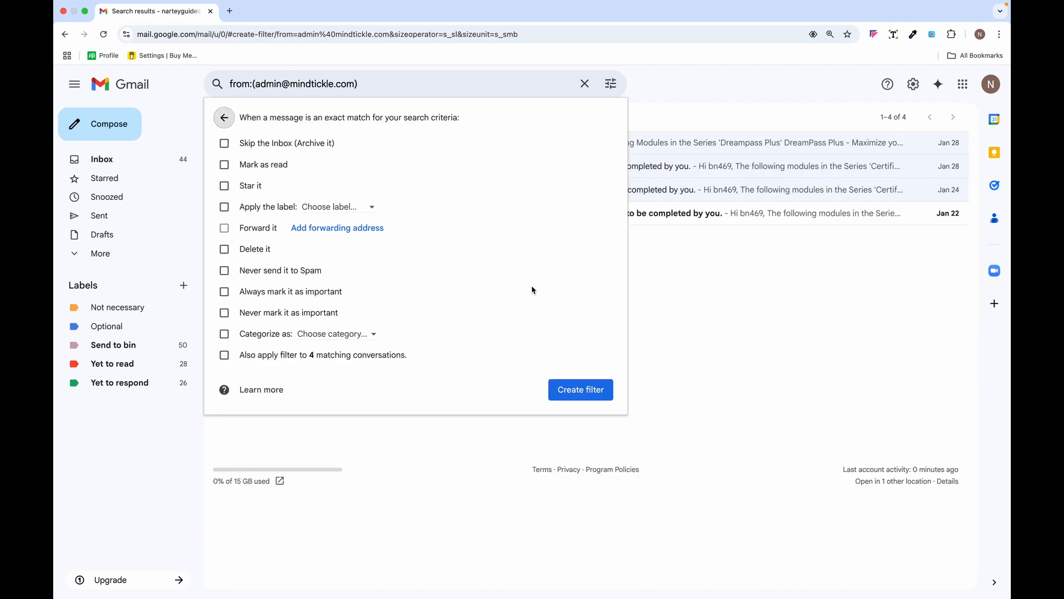
- Make the filter skip the Inbox, apply Not necessary to 4 matches, and save it
{"action": "left_click", "coordinate": [225, 145]}
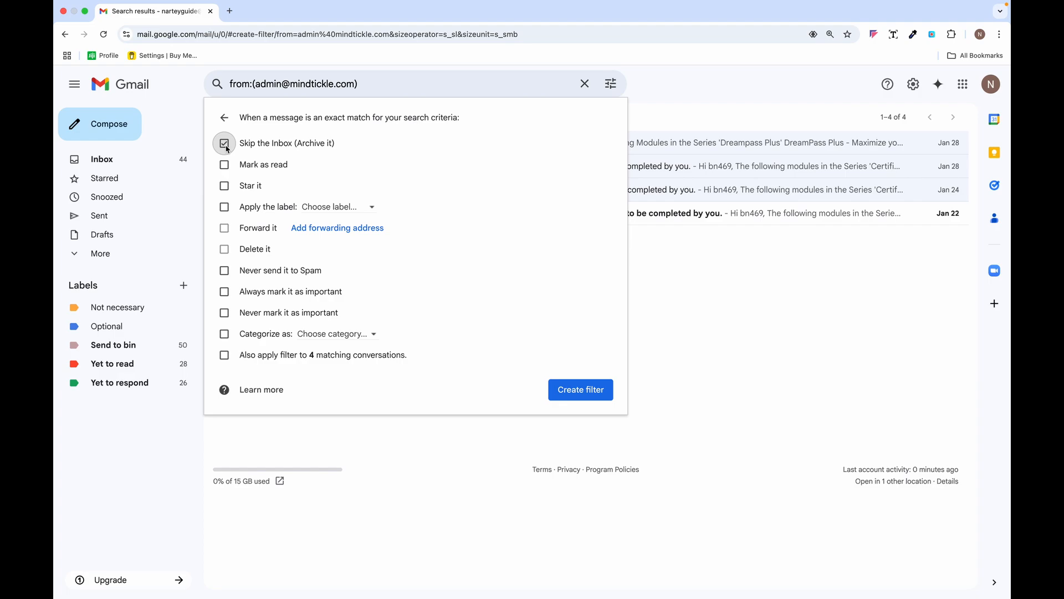
{"action": "left_click", "coordinate": [225, 356]}
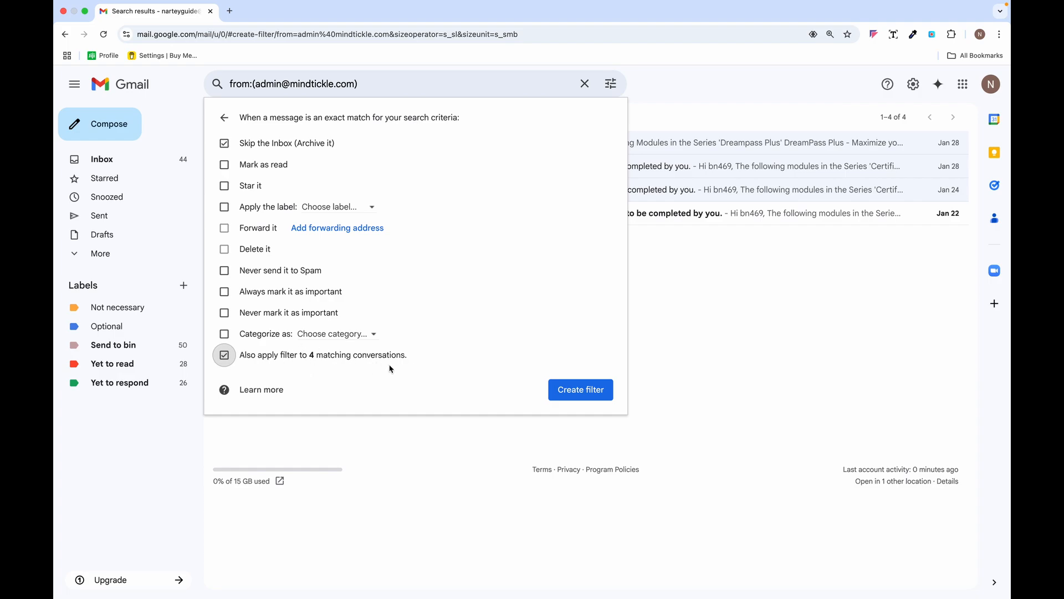
{"action": "left_click", "coordinate": [226, 208]}
{"action": "left_click", "coordinate": [361, 204]}
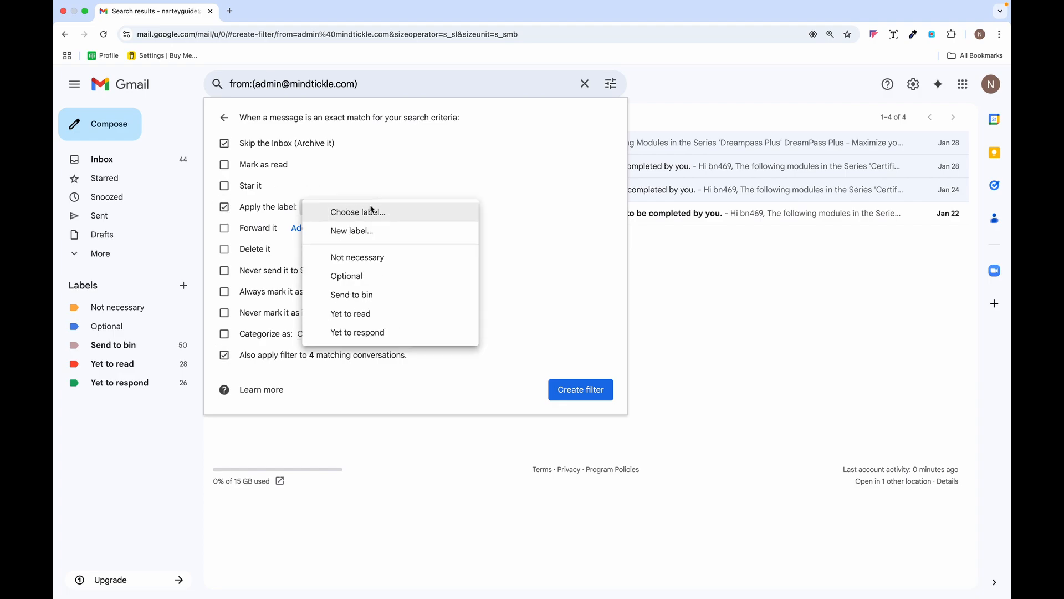
{"action": "left_click", "coordinate": [371, 257]}
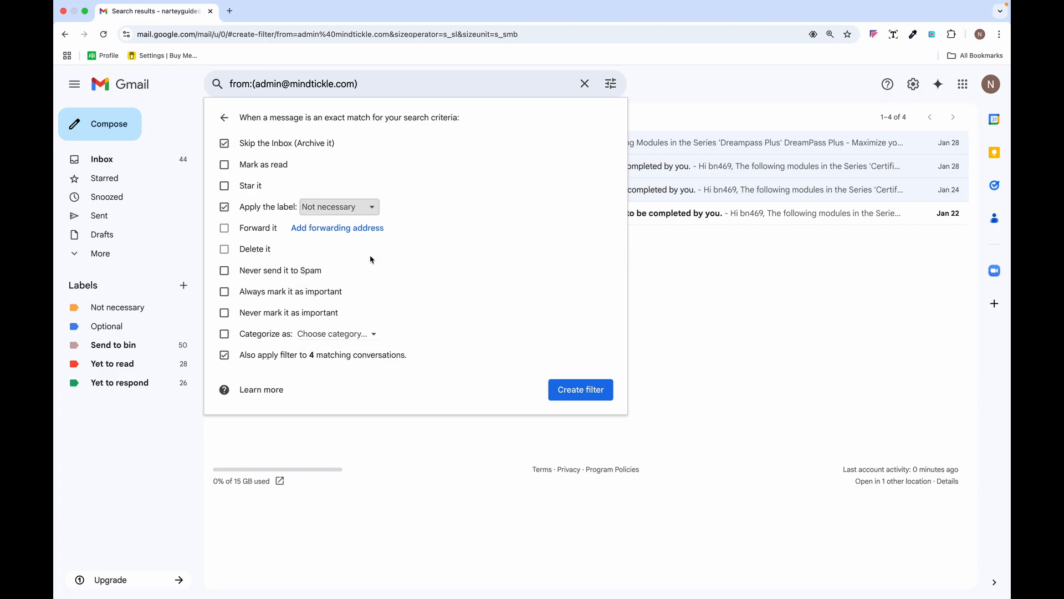
{"action": "left_click", "coordinate": [582, 394]}
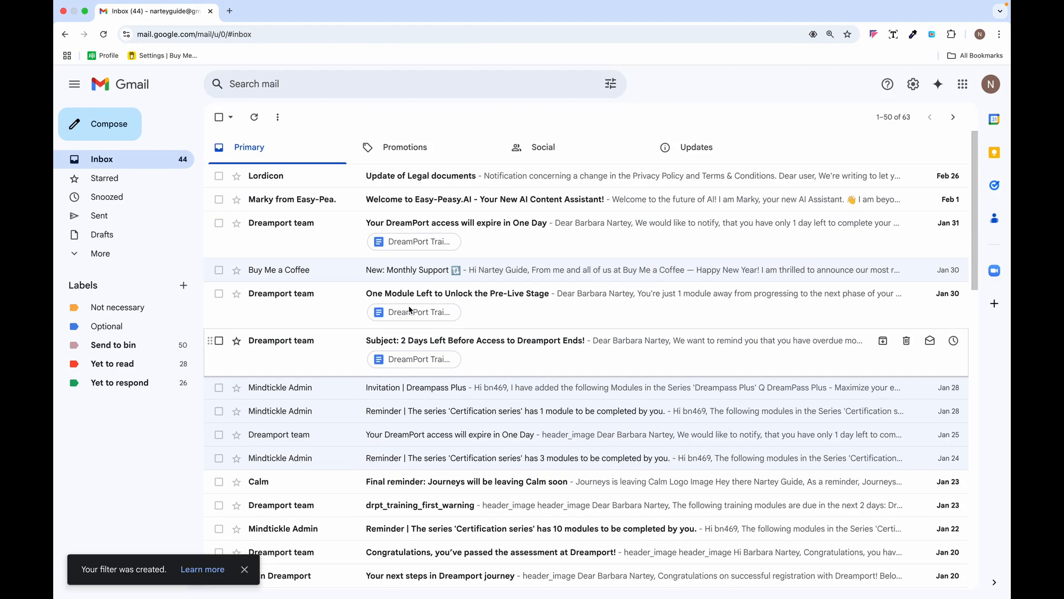
{"action": "scroll", "coordinate": [304, 300], "scroll_direction": "down", "scroll_amount": 5}
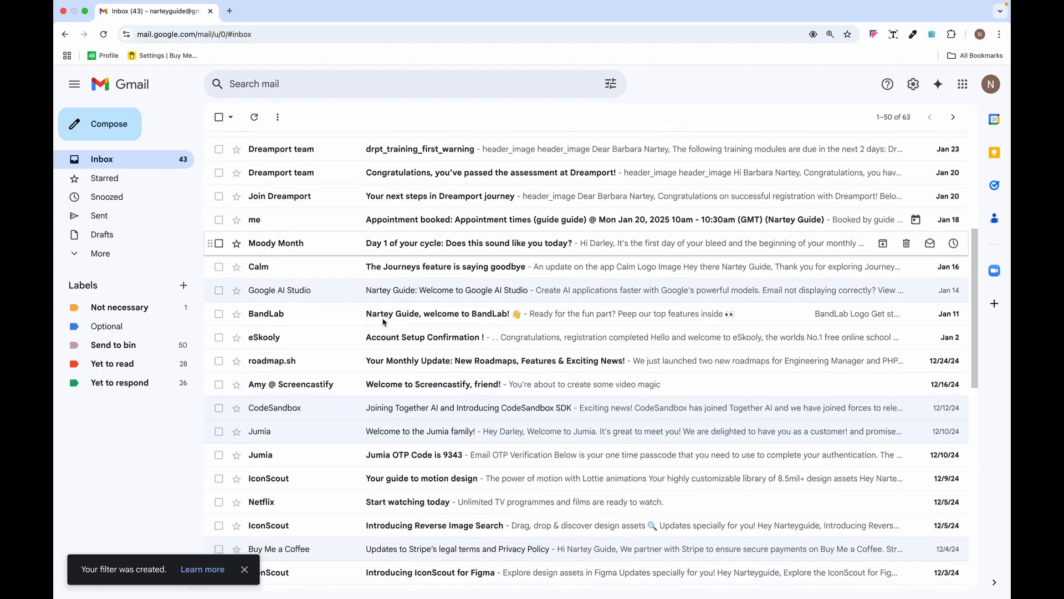
{"action": "scroll", "coordinate": [356, 340], "scroll_direction": "up", "scroll_amount": 5}
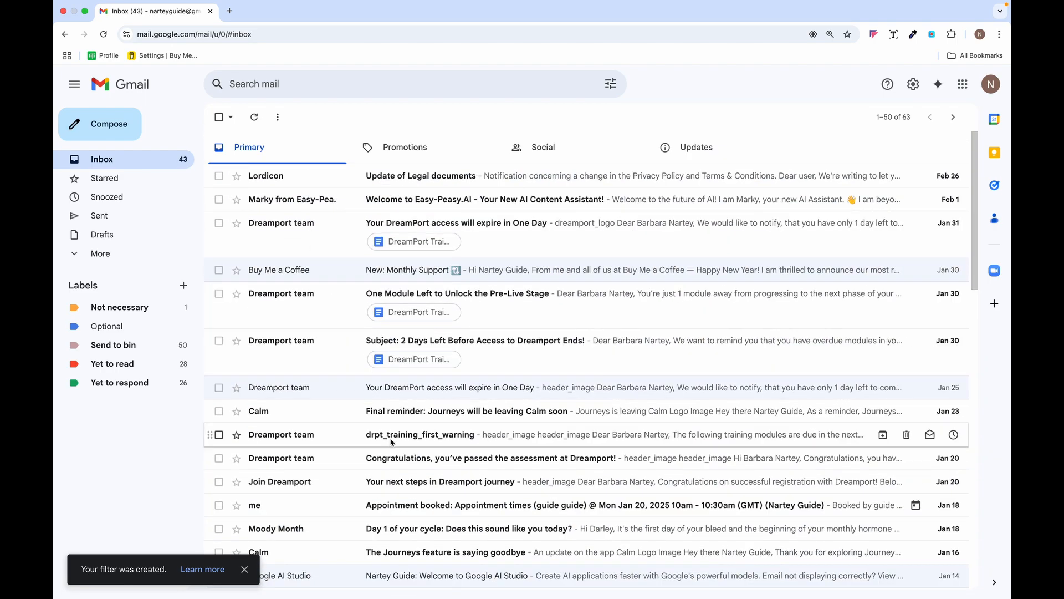
{"action": "scroll", "coordinate": [391, 442], "scroll_direction": "down", "scroll_amount": 5}
{"action": "scroll", "coordinate": [392, 441], "scroll_direction": "up", "scroll_amount": 5}
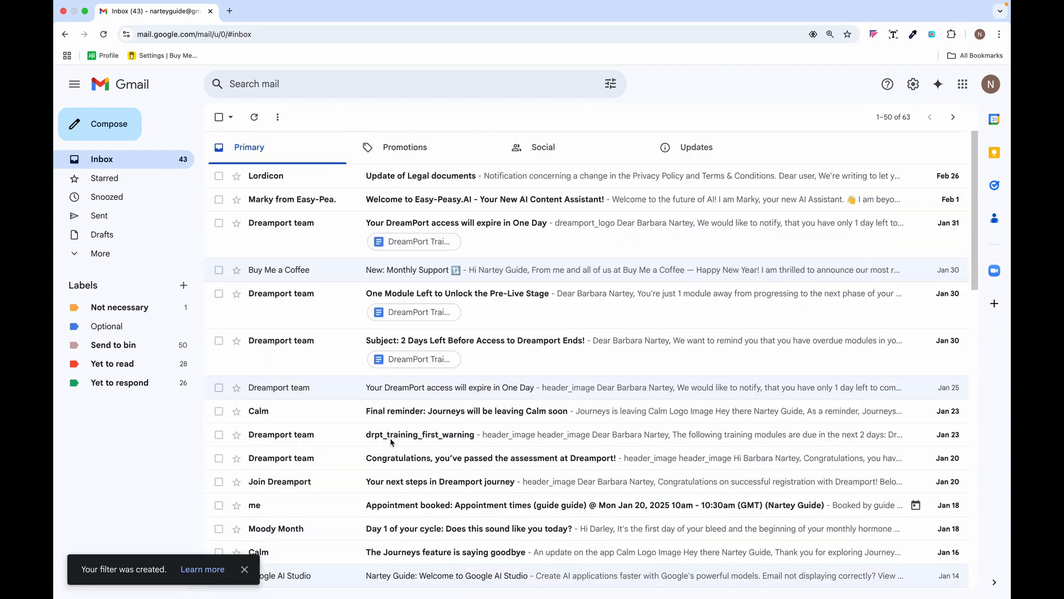
{"action": "left_click", "coordinate": [131, 309]}
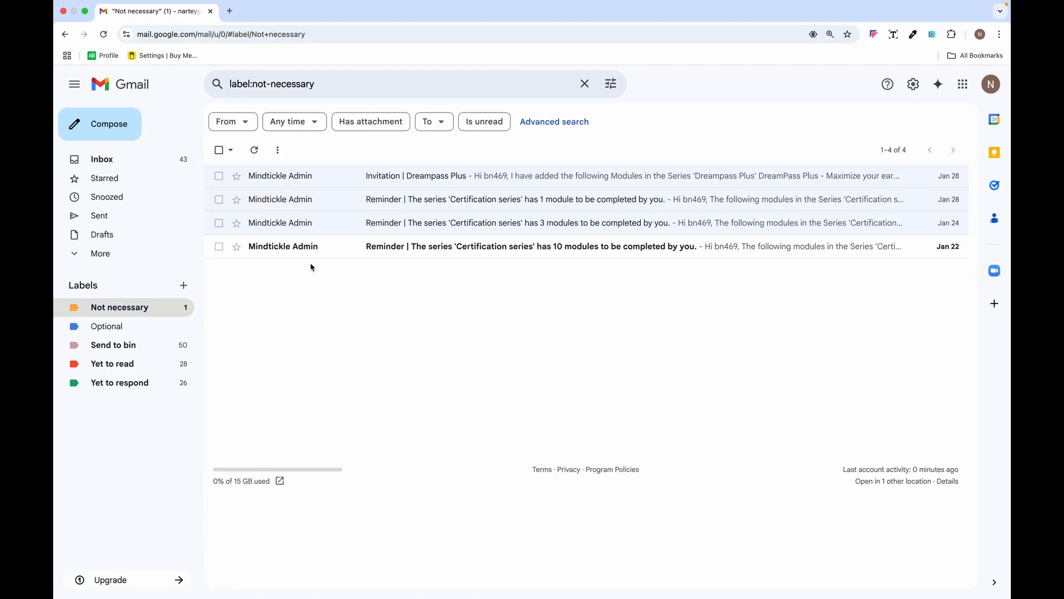
{"action": "left_click", "coordinate": [133, 165]}
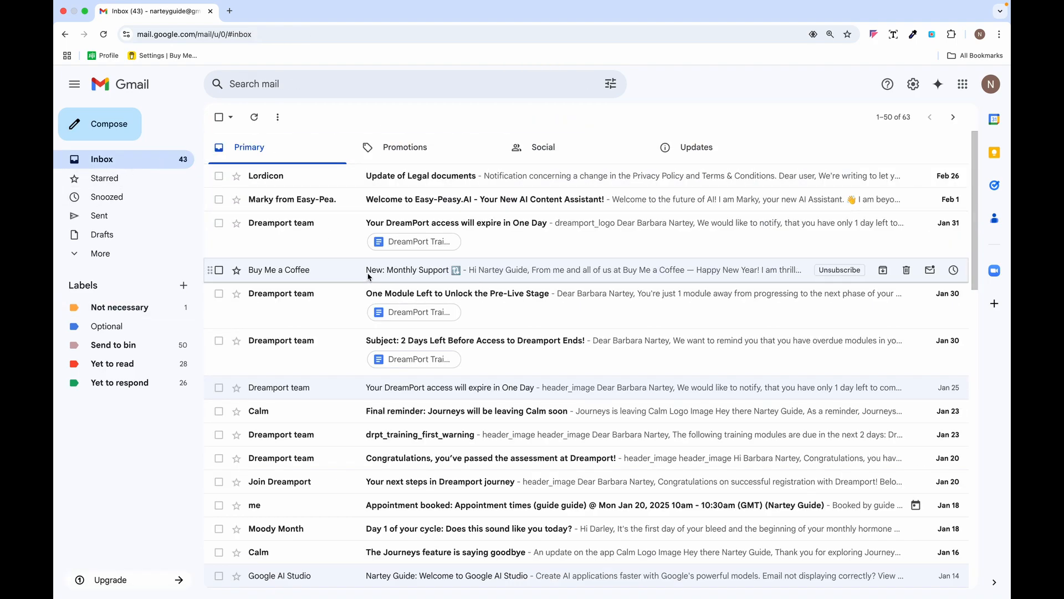
{"action": "scroll", "coordinate": [386, 336], "scroll_direction": "down", "scroll_amount": 3}
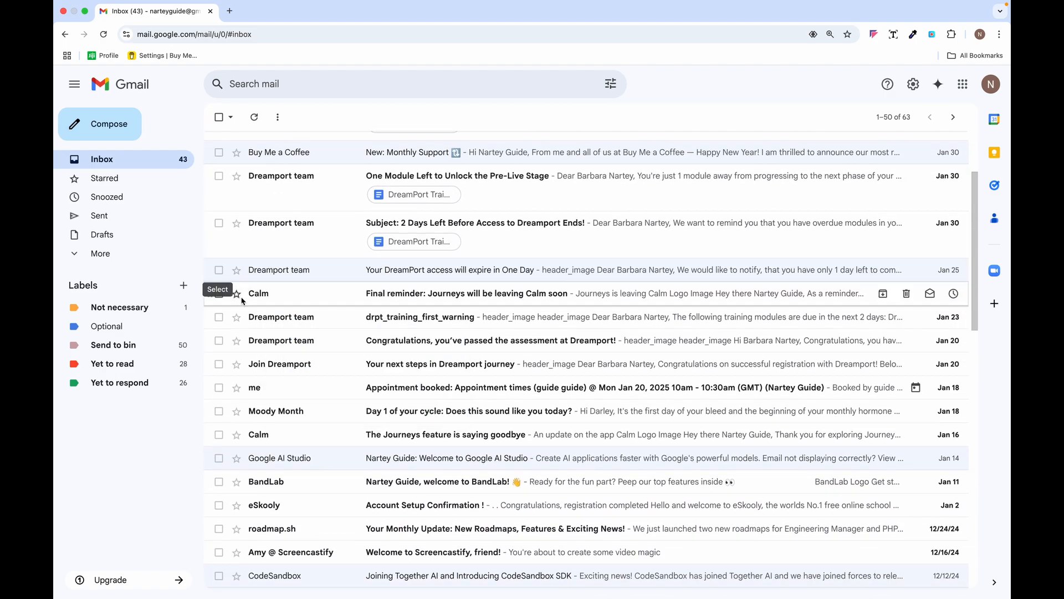
- Check the Calm, Moody Month and roadmap.sh emails and start a filter for their senders
{"action": "left_click", "coordinate": [220, 294]}
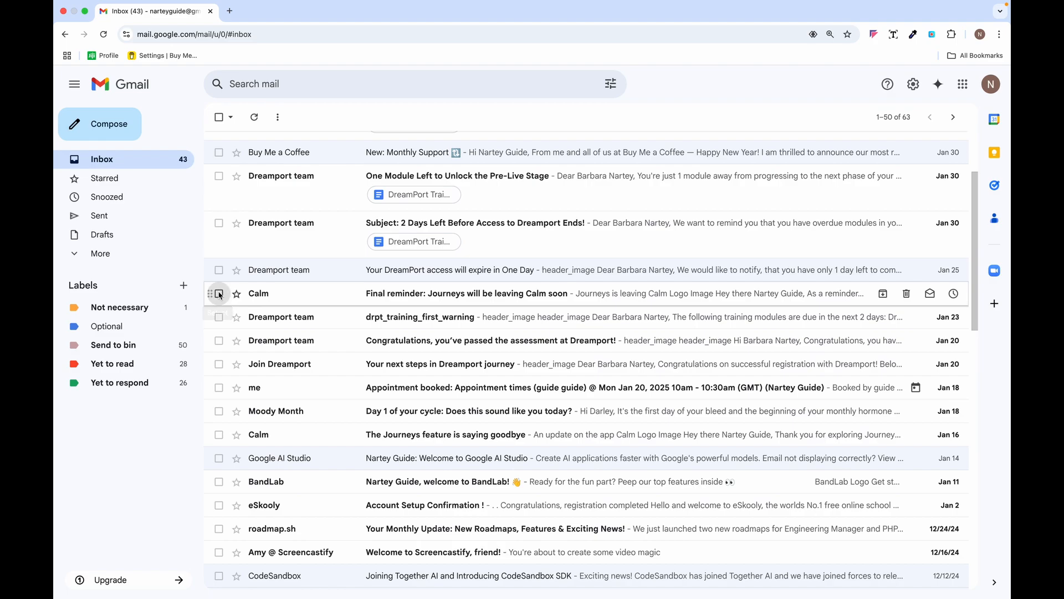
{"action": "scroll", "coordinate": [306, 313], "scroll_direction": "down", "scroll_amount": 2}
{"action": "scroll", "coordinate": [306, 313], "scroll_direction": "down", "scroll_amount": 1}
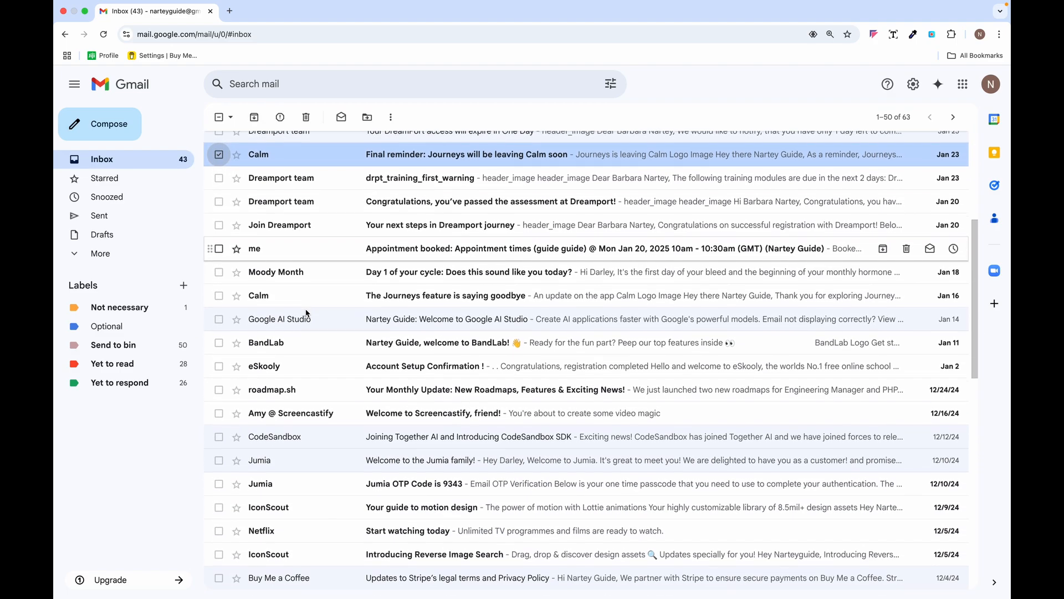
{"action": "left_click", "coordinate": [219, 270]}
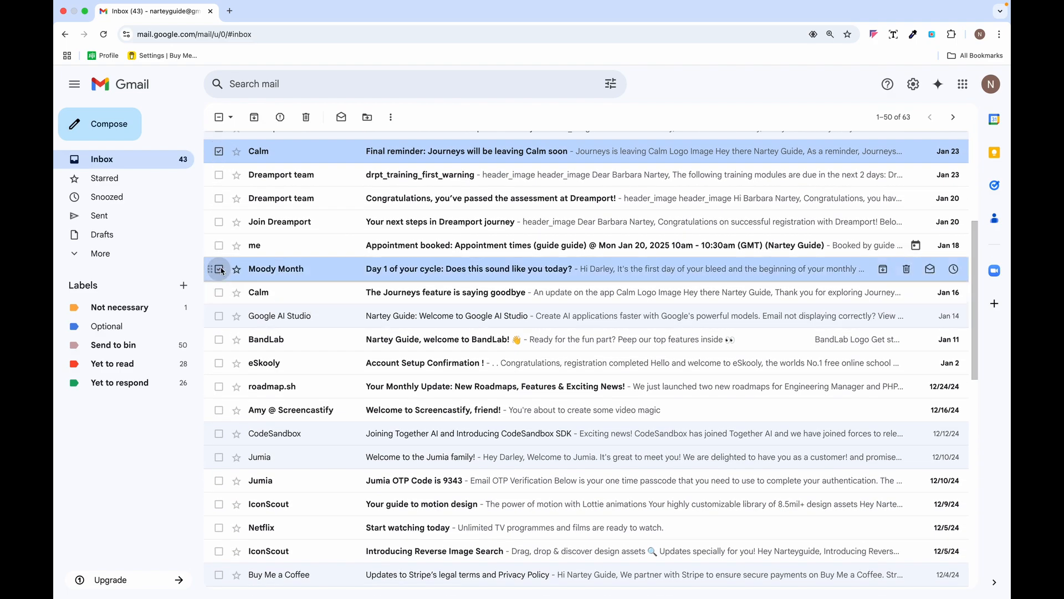
{"action": "scroll", "coordinate": [246, 304], "scroll_direction": "down", "scroll_amount": 1}
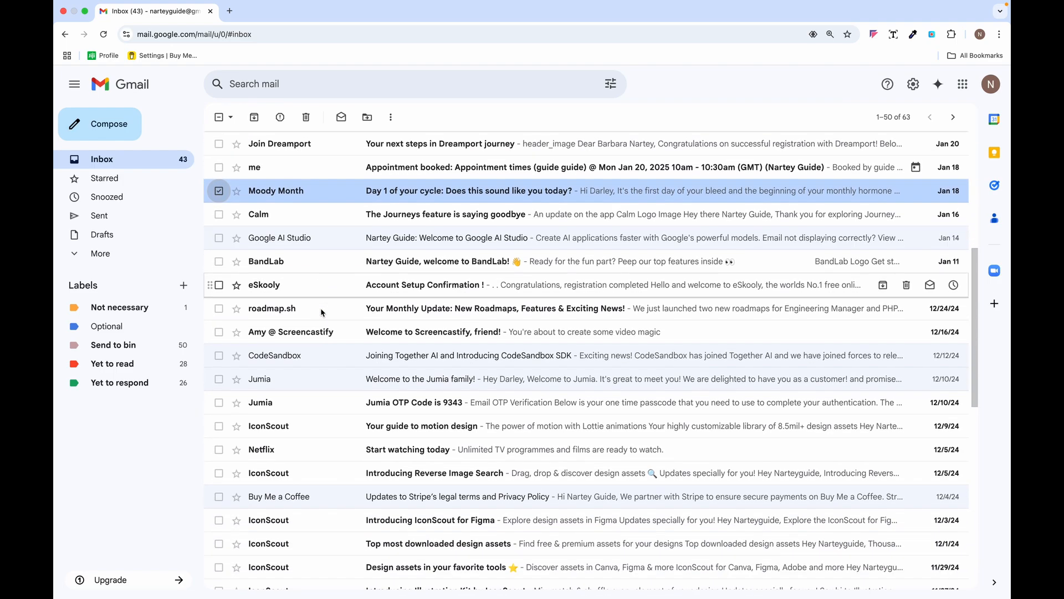
{"action": "left_click", "coordinate": [219, 308]}
{"action": "scroll", "coordinate": [341, 315], "scroll_direction": "up", "scroll_amount": 2}
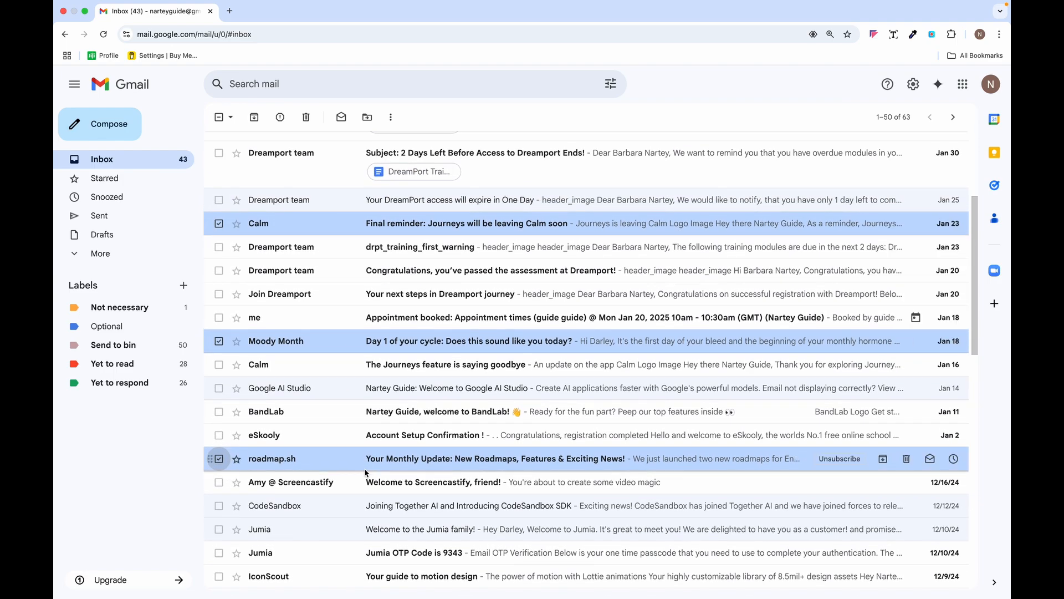
{"action": "left_click", "coordinate": [392, 119]}
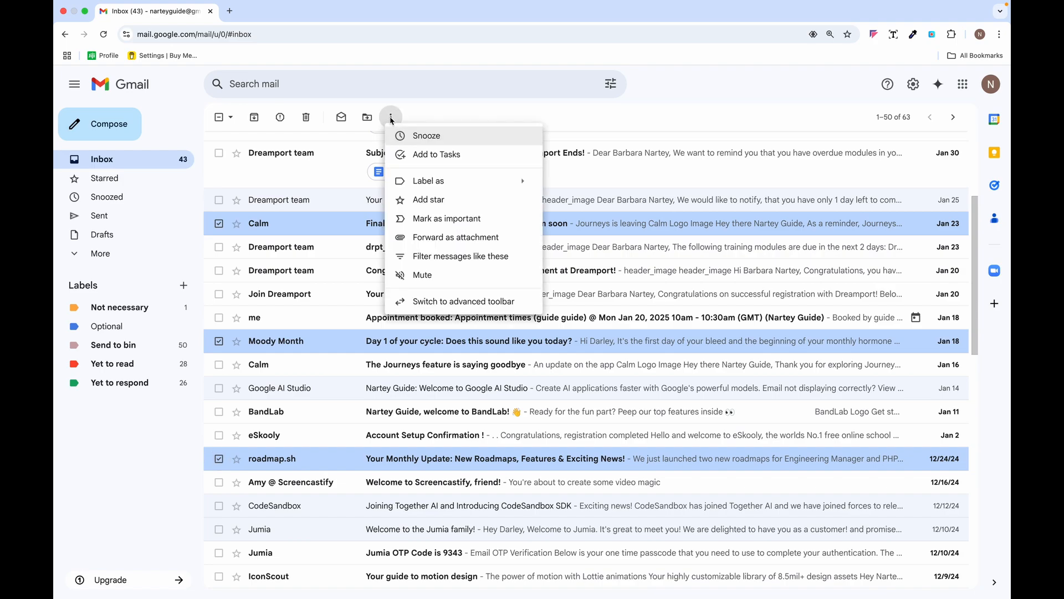
{"action": "left_click", "coordinate": [407, 257]}
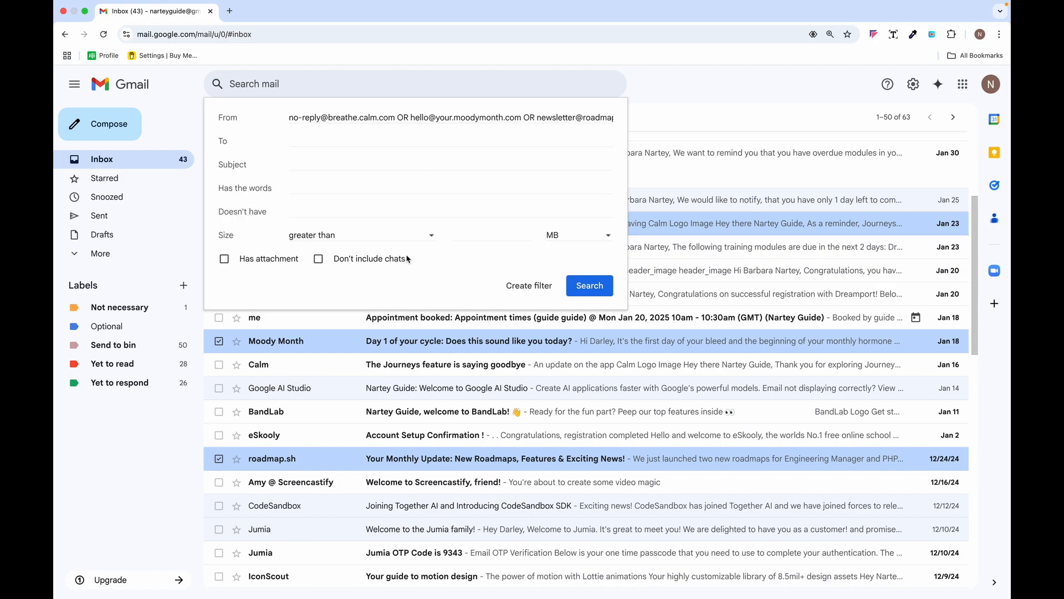
- Set the filter to skip the Inbox, label Not necessary, cover 6 conversations, and save
{"action": "left_click", "coordinate": [523, 287]}
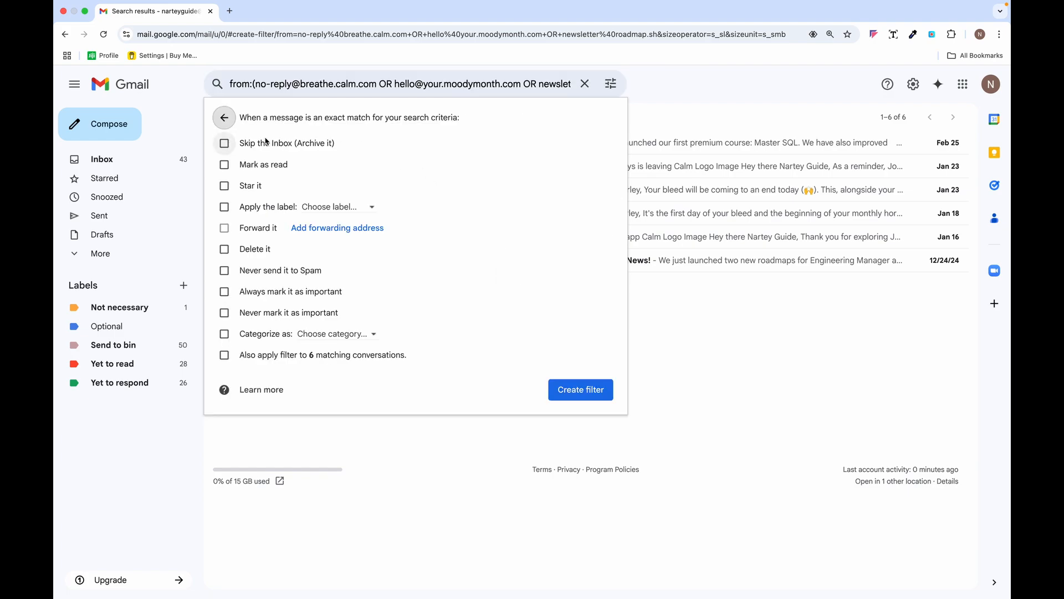
{"action": "left_click", "coordinate": [224, 143]}
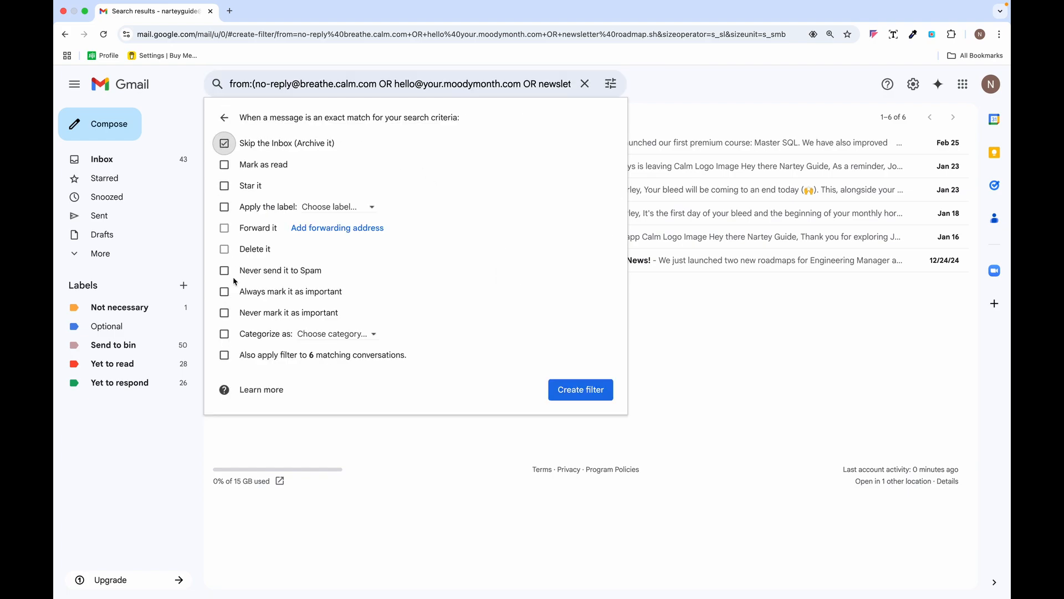
{"action": "left_click", "coordinate": [225, 356]}
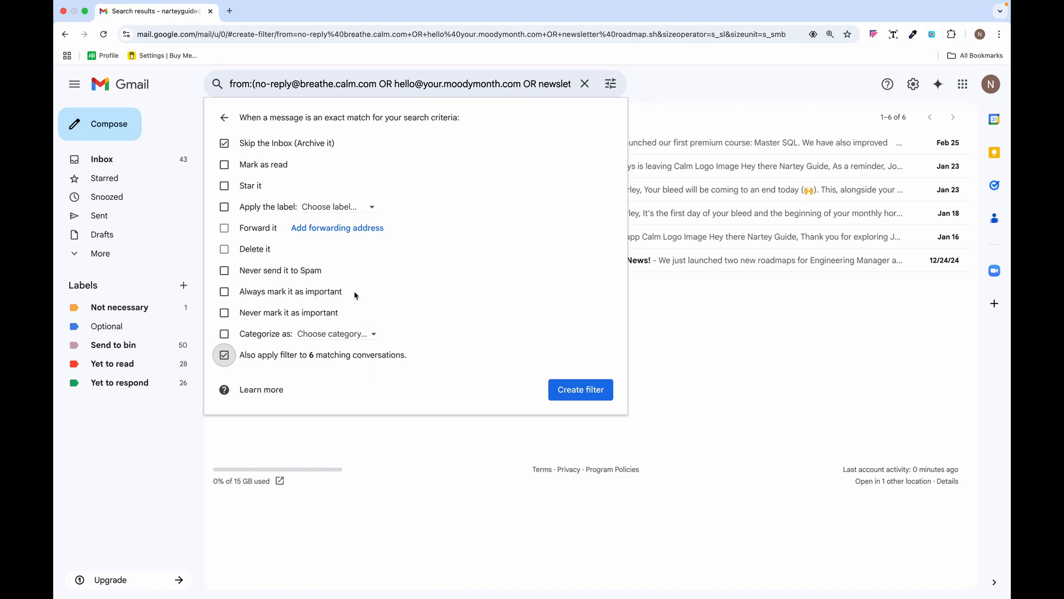
{"action": "left_click", "coordinate": [372, 214]}
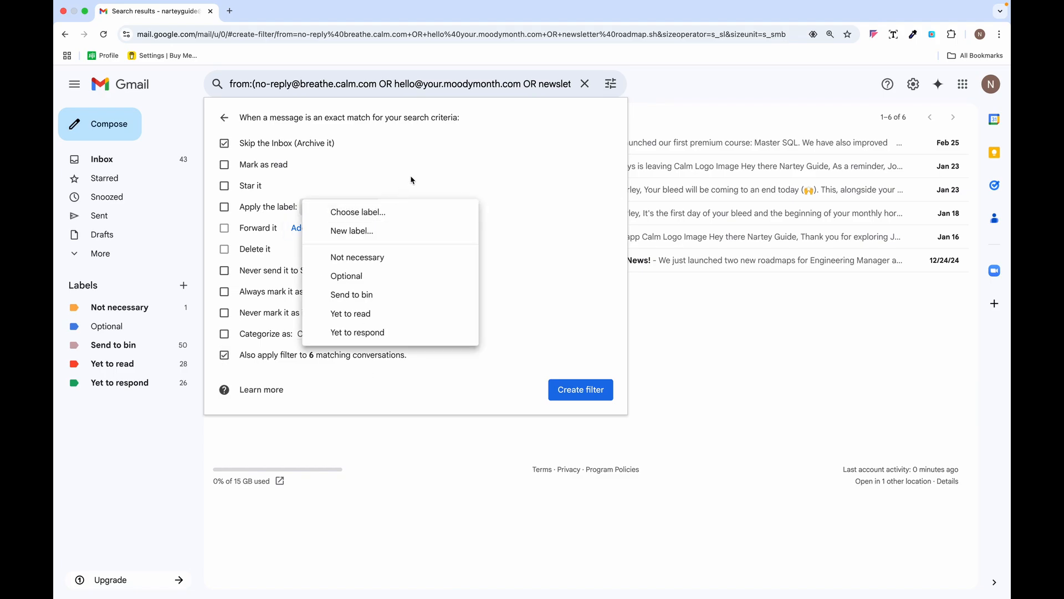
{"action": "left_click", "coordinate": [373, 261]}
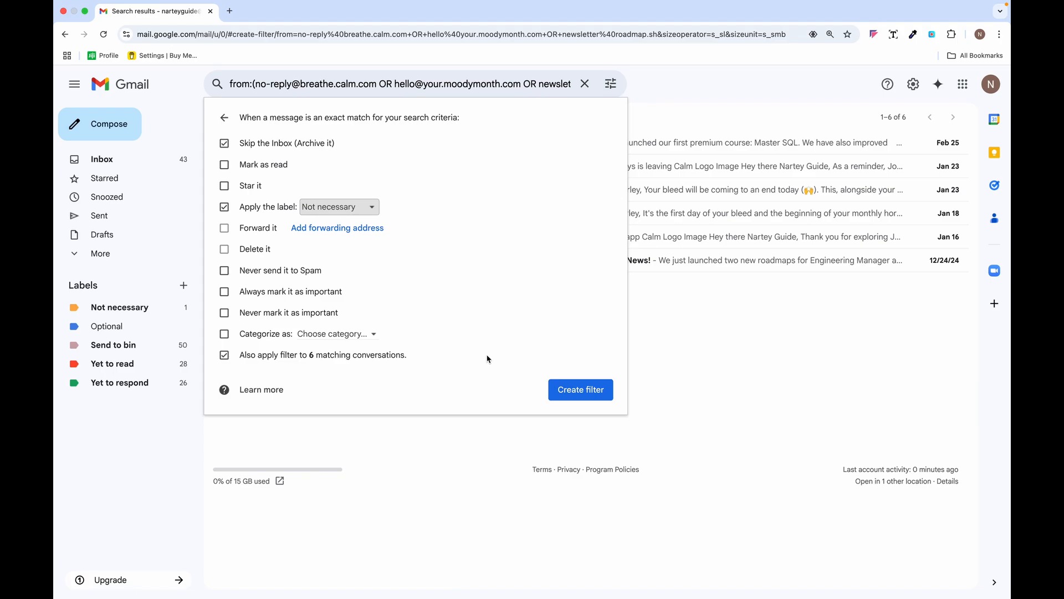
{"action": "left_click", "coordinate": [588, 396]}
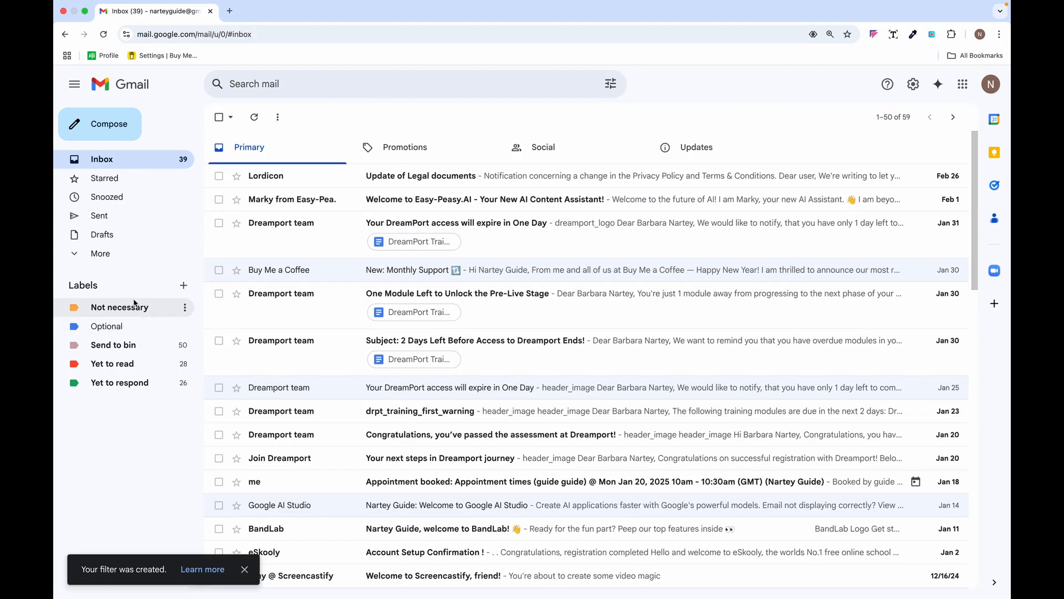
- Check the 10 conversations under Not necessary, then open the inbox's Promotions category
{"action": "left_click", "coordinate": [135, 305]}
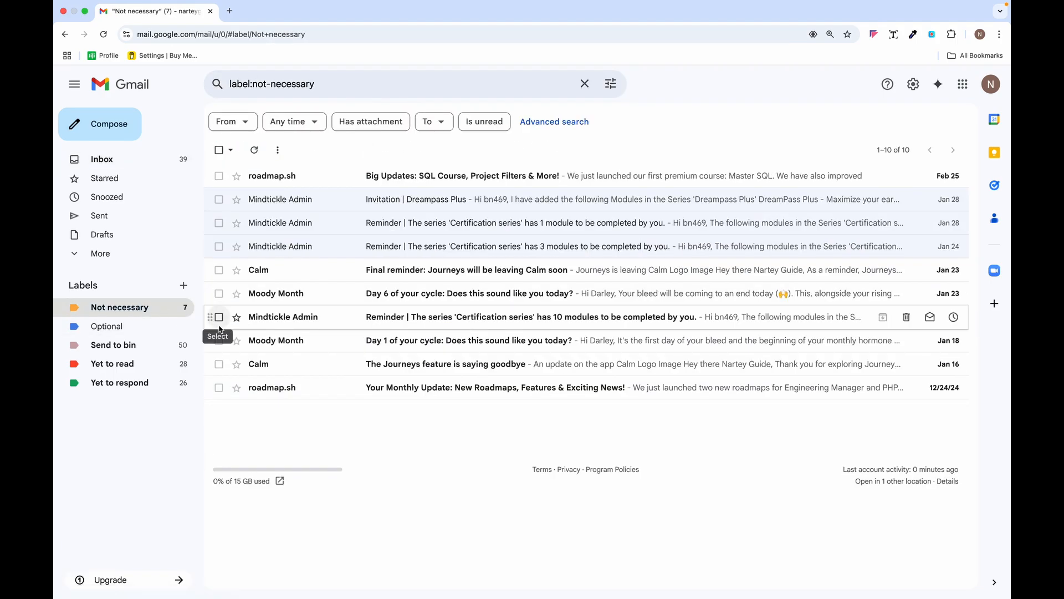
{"action": "left_click", "coordinate": [111, 159]}
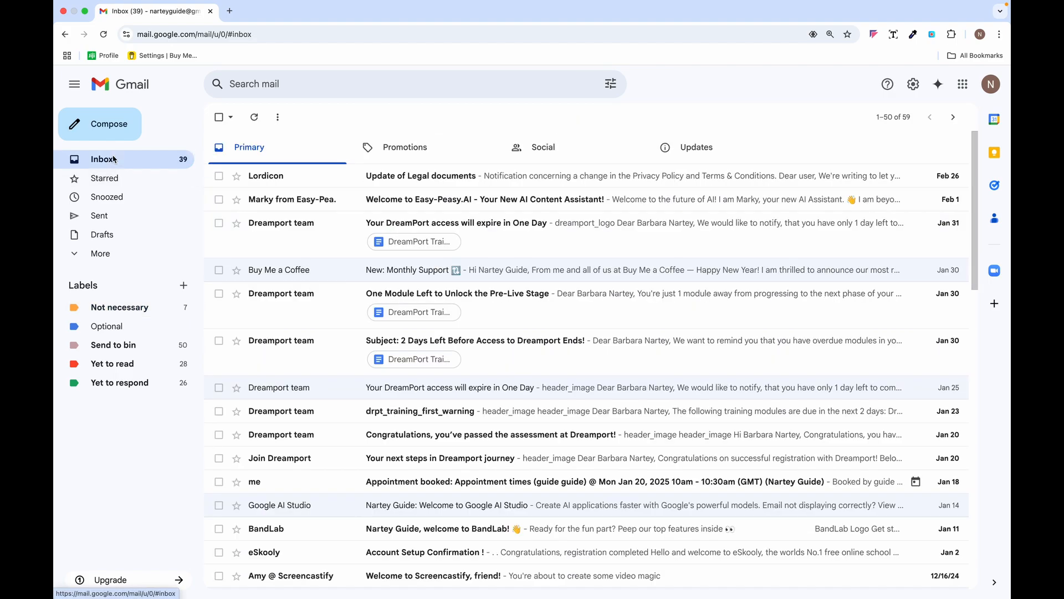
{"action": "left_click", "coordinate": [418, 156]}
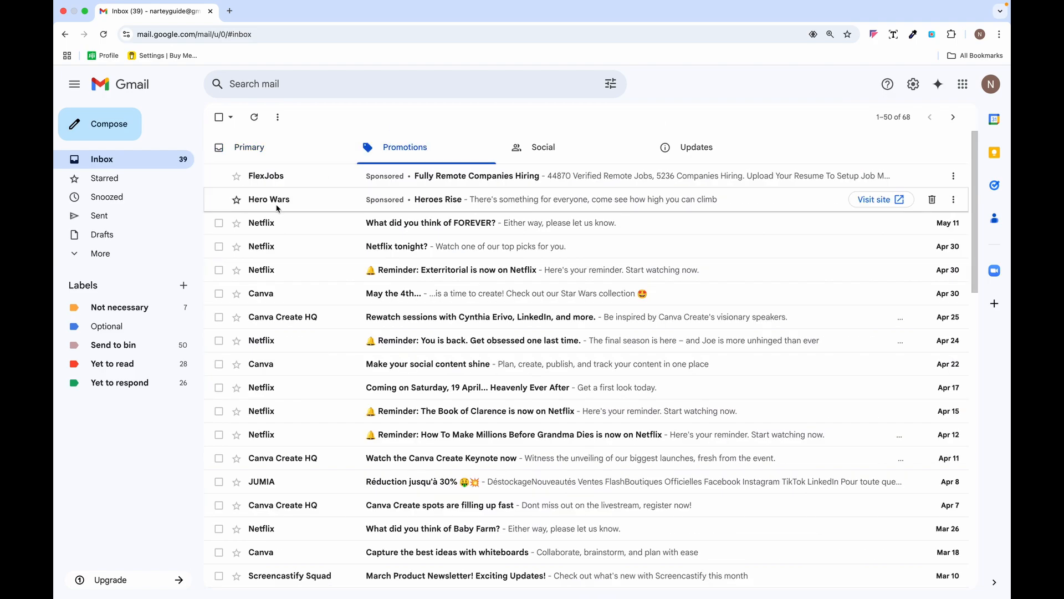
- Check the Netflix and JUMIA emails and start a filter for messages like these
{"action": "left_click", "coordinate": [220, 223]}
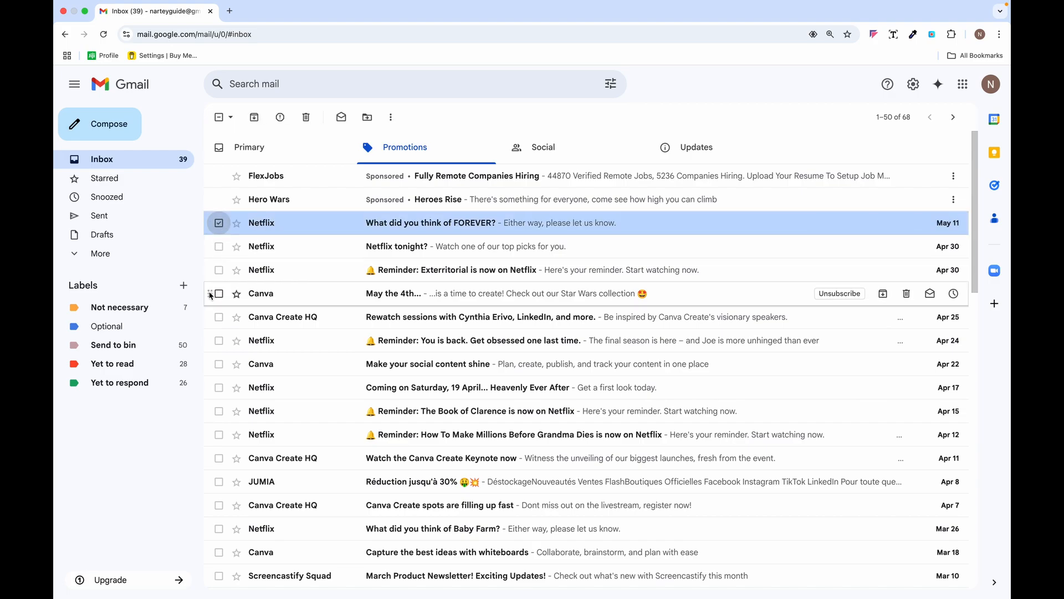
{"action": "scroll", "coordinate": [220, 369], "scroll_direction": "down", "scroll_amount": 2}
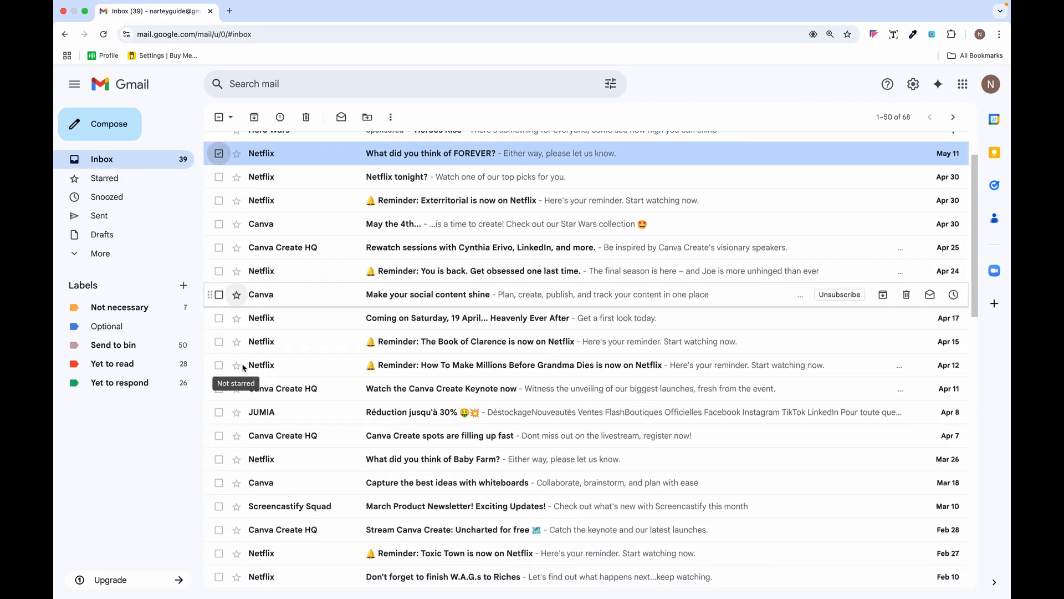
{"action": "left_click", "coordinate": [219, 408]}
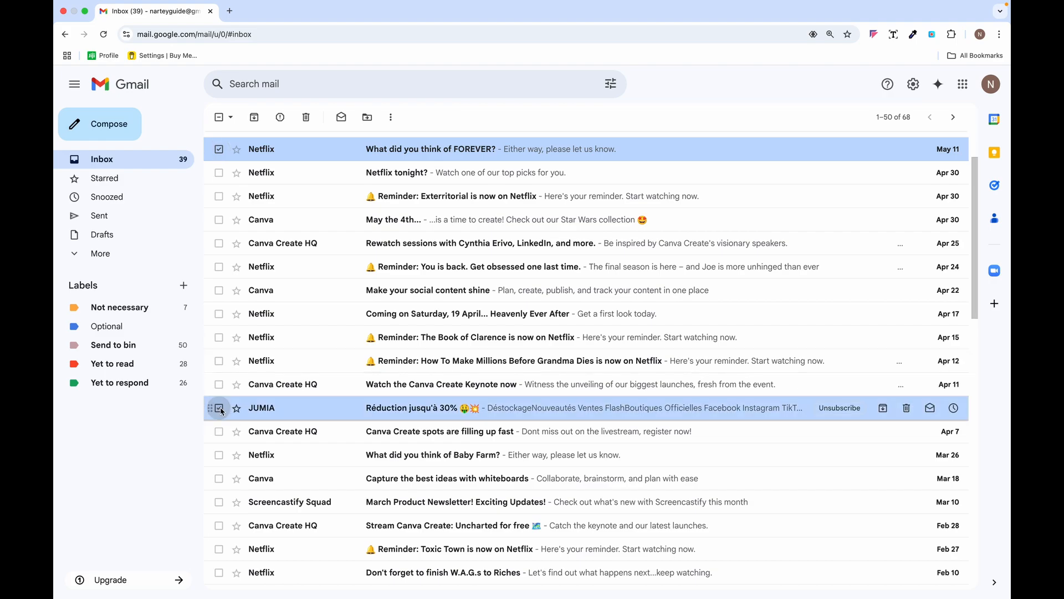
{"action": "left_click", "coordinate": [392, 117]}
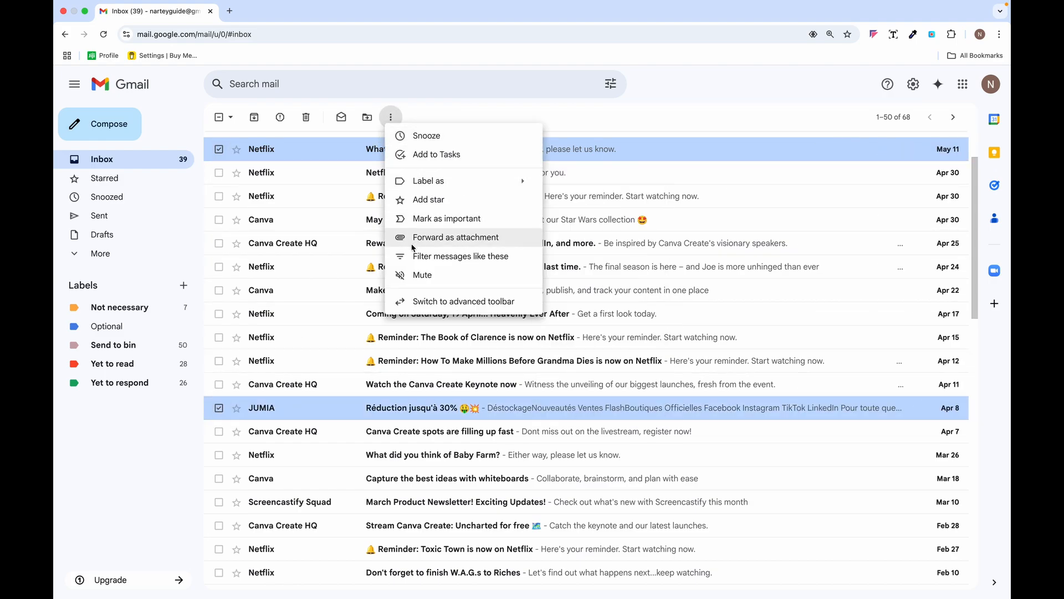
{"action": "left_click", "coordinate": [413, 256]}
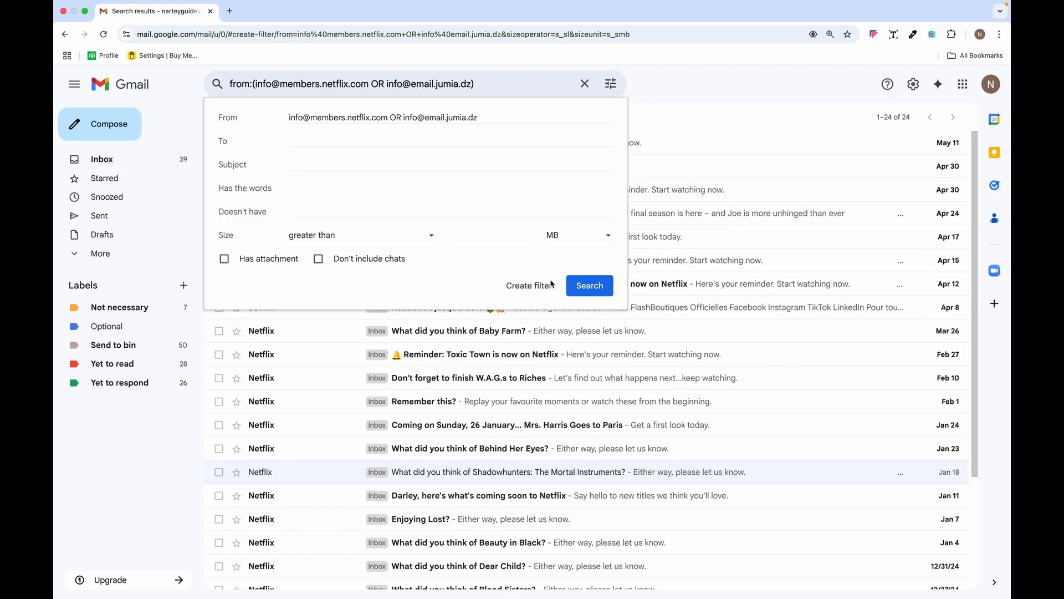
- Set the filter to delete matching mail, including 24 existing conversations, and save it
{"action": "left_click", "coordinate": [532, 285]}
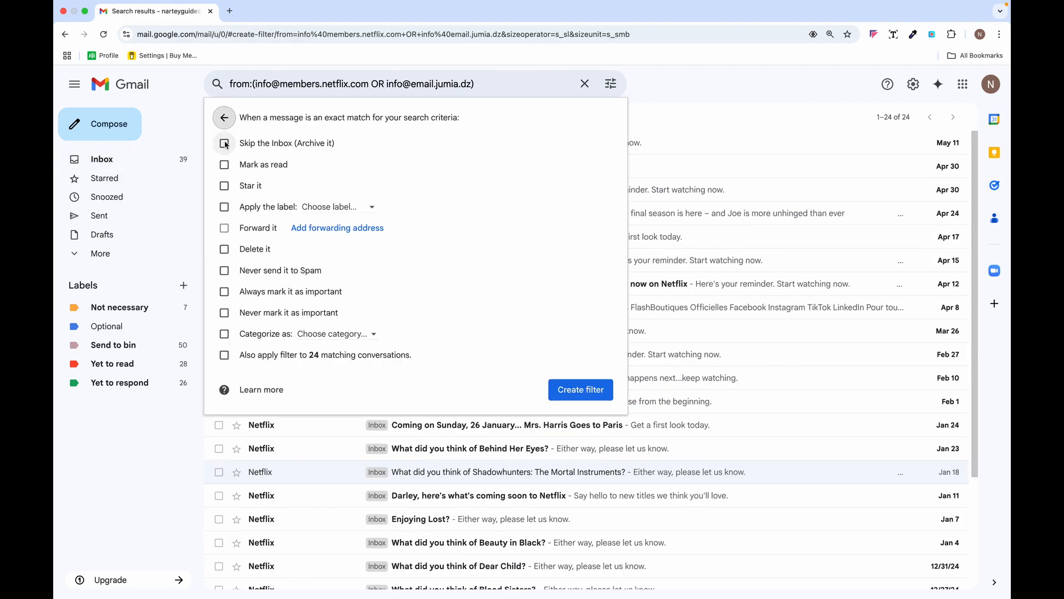
{"action": "left_click", "coordinate": [224, 249]}
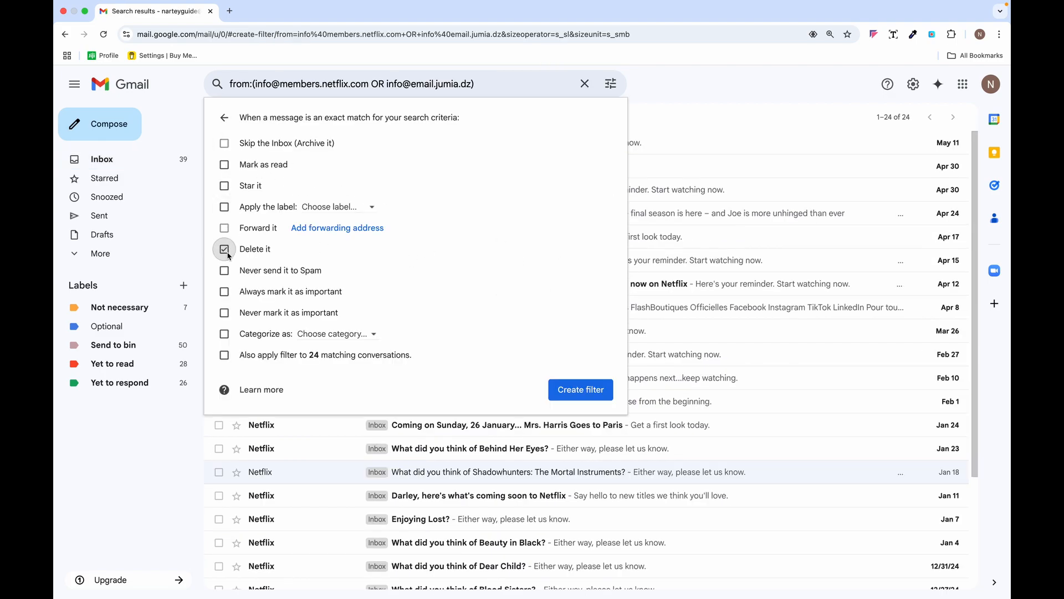
{"action": "left_click", "coordinate": [223, 356]}
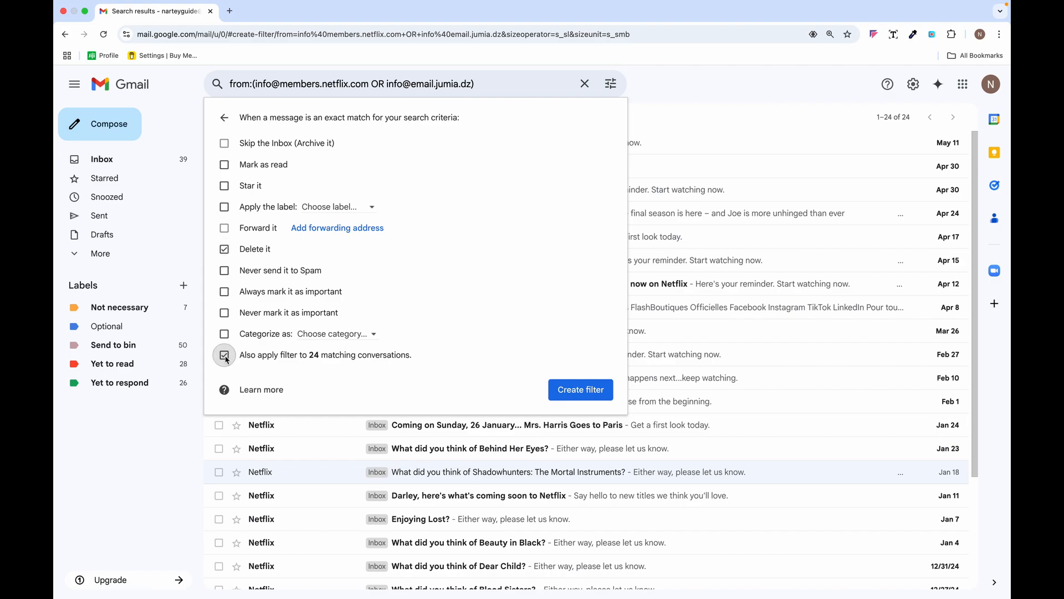
{"action": "left_click", "coordinate": [595, 393]}
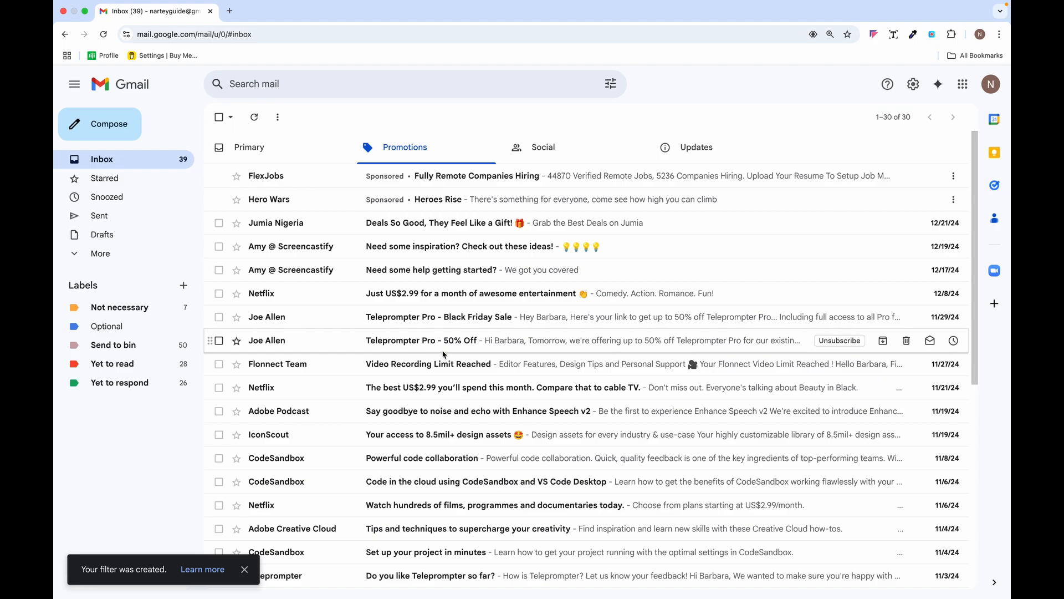
- Check the Jumia Nigeria email in Promotions and start a filter from its sender
{"action": "scroll", "coordinate": [374, 365], "scroll_direction": "down", "scroll_amount": 1}
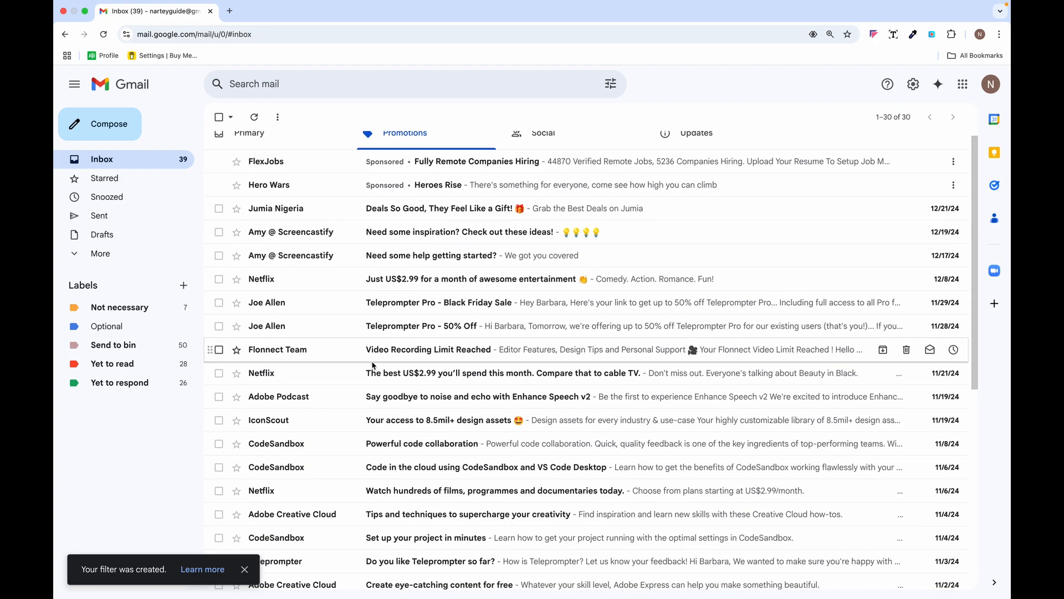
{"action": "scroll", "coordinate": [374, 366], "scroll_direction": "up", "scroll_amount": 1}
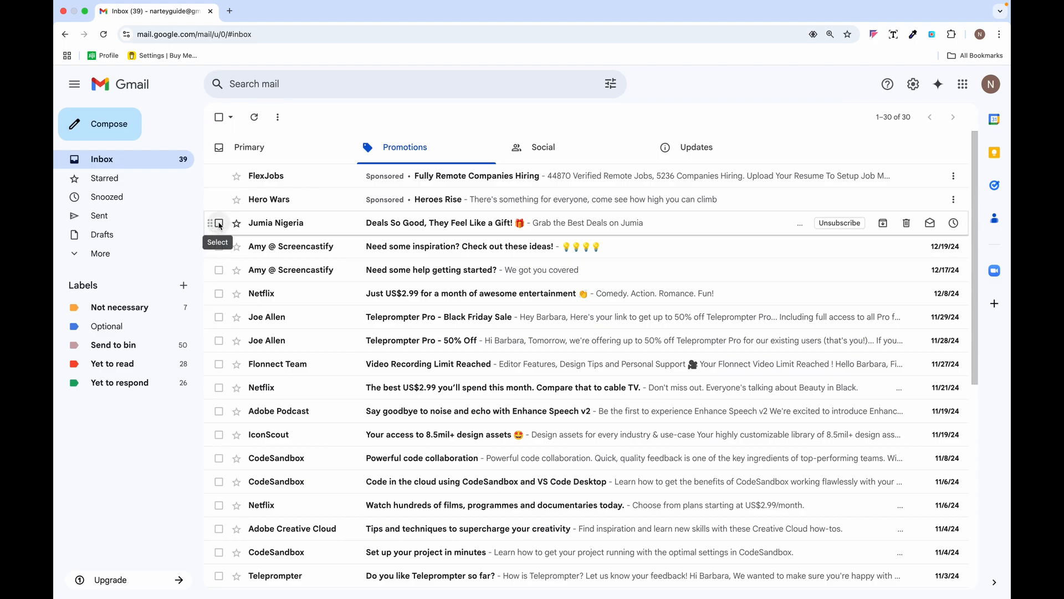
{"action": "left_click", "coordinate": [220, 224]}
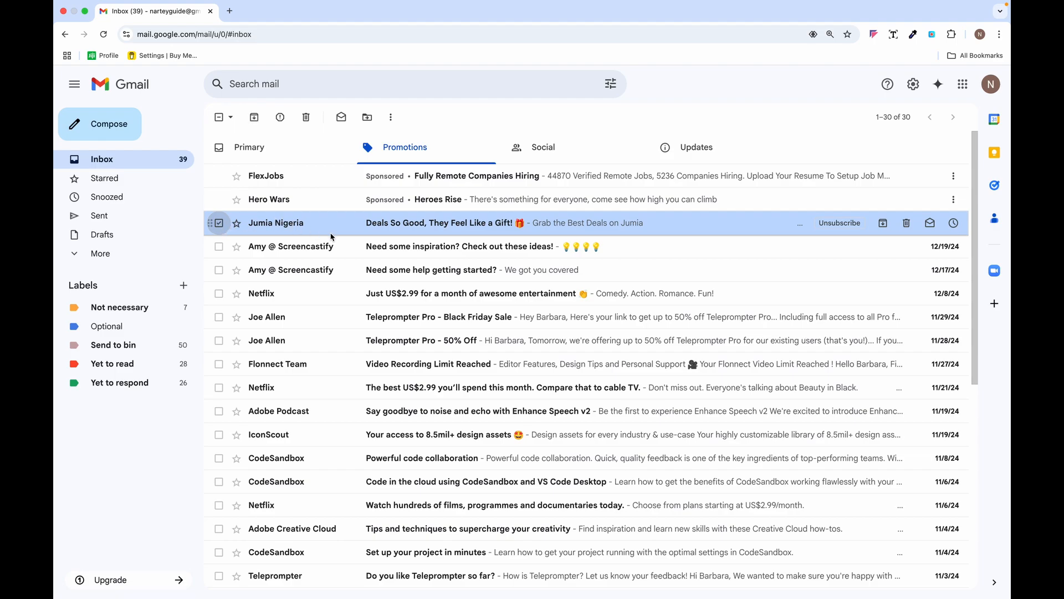
{"action": "left_click", "coordinate": [391, 117]}
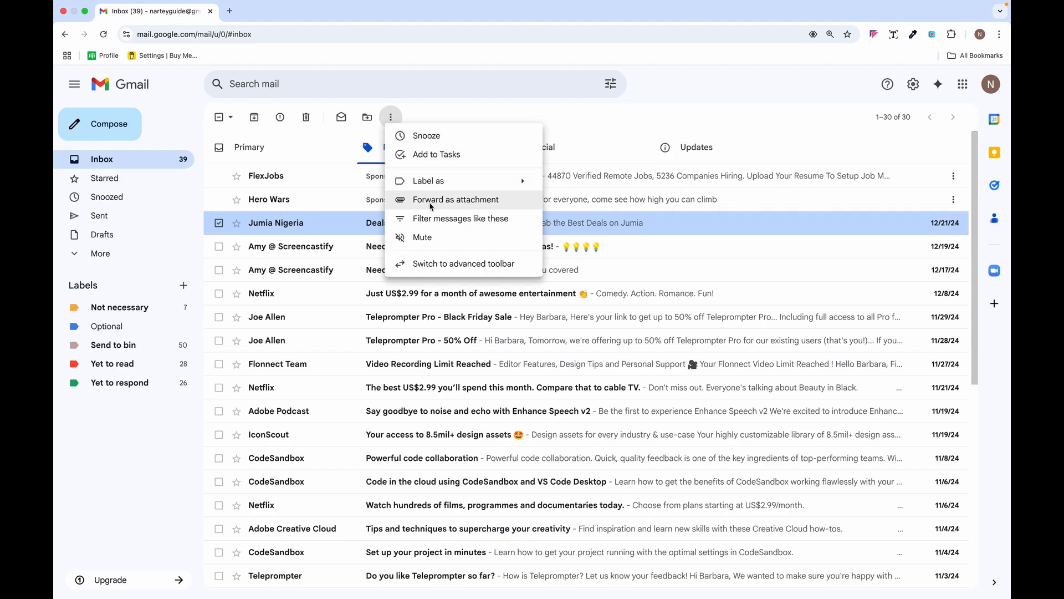
{"action": "left_click", "coordinate": [414, 218]}
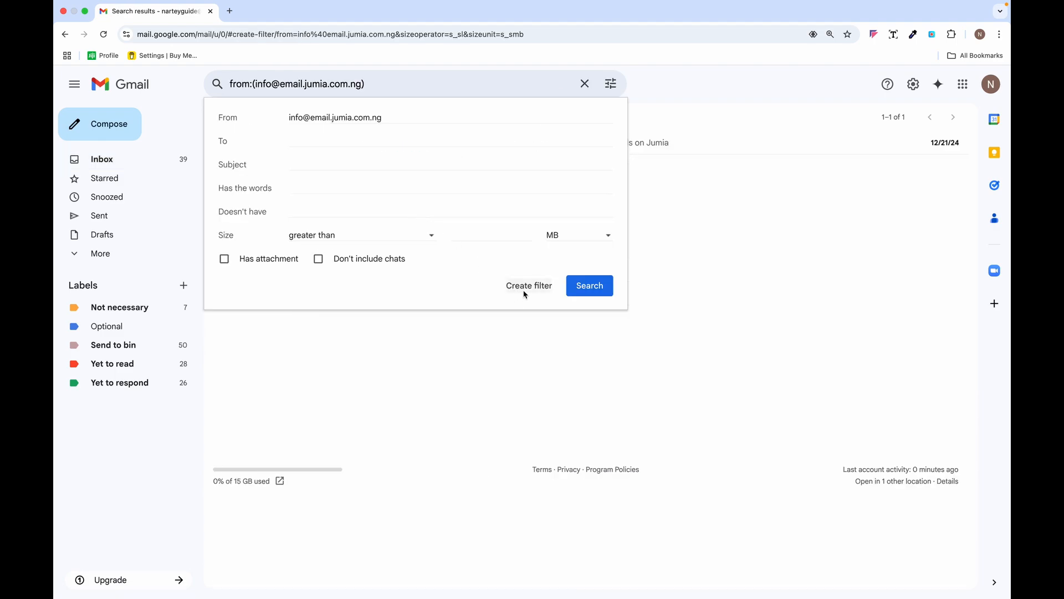
- Set the Jumia Nigeria filter to delete matching messages instead of archiving, and create it
{"action": "left_click", "coordinate": [530, 286]}
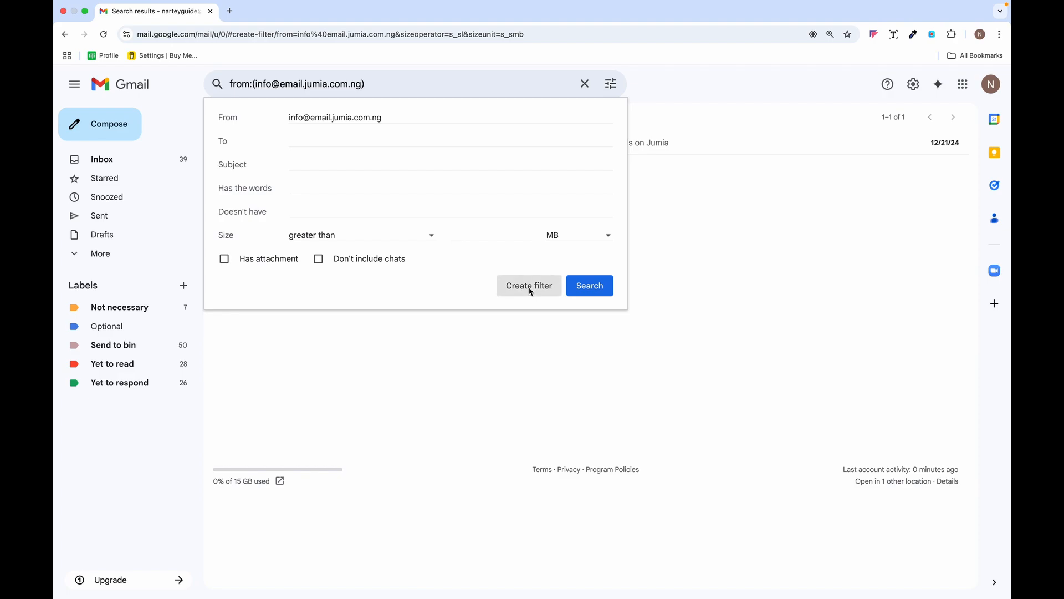
{"action": "left_click", "coordinate": [224, 145]}
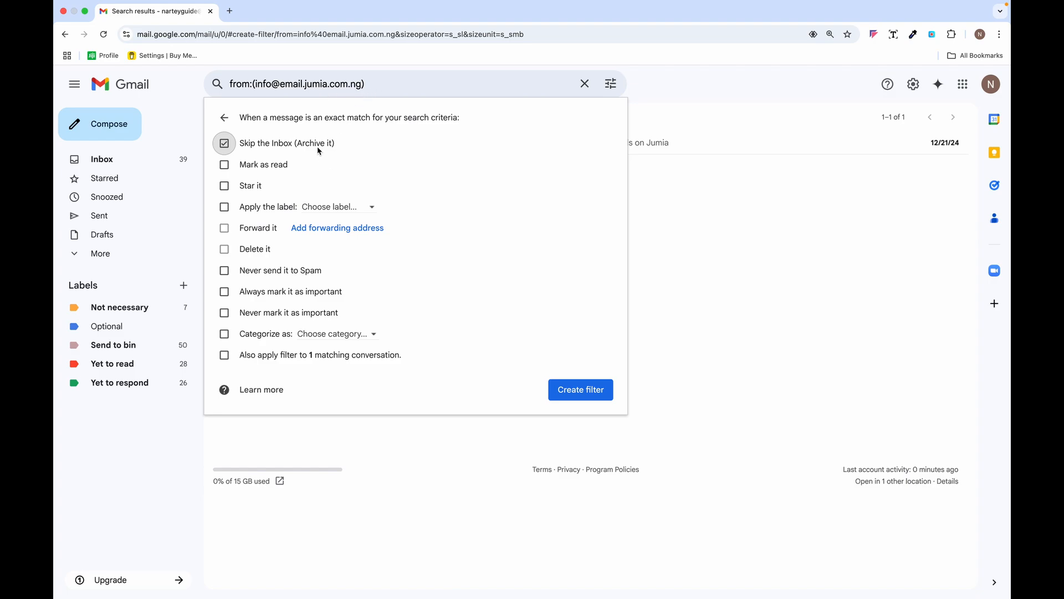
{"action": "left_click", "coordinate": [224, 143]}
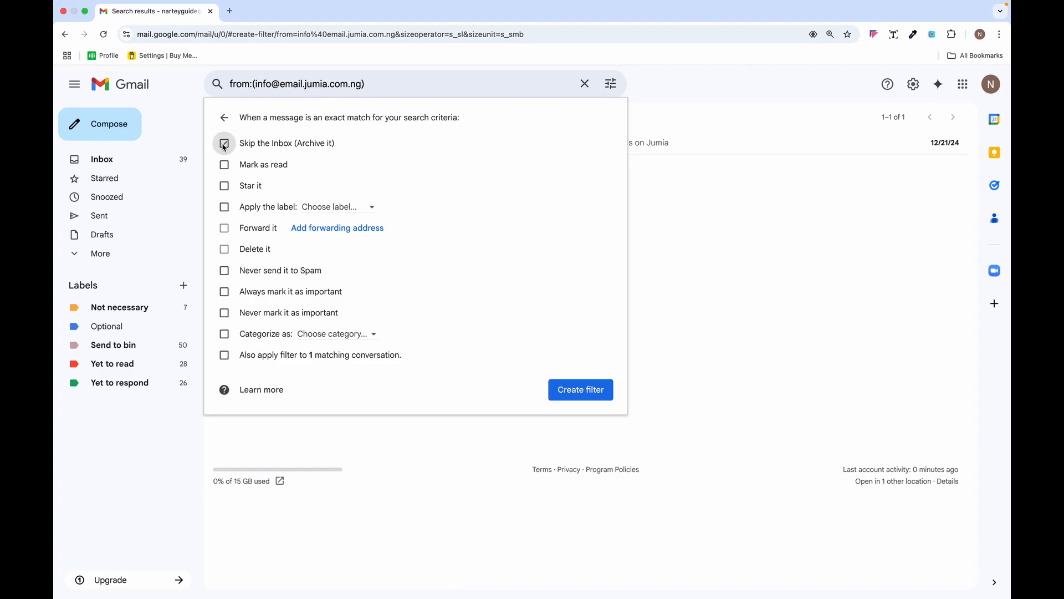
{"action": "left_click", "coordinate": [225, 250]}
{"action": "left_click", "coordinate": [591, 395]}
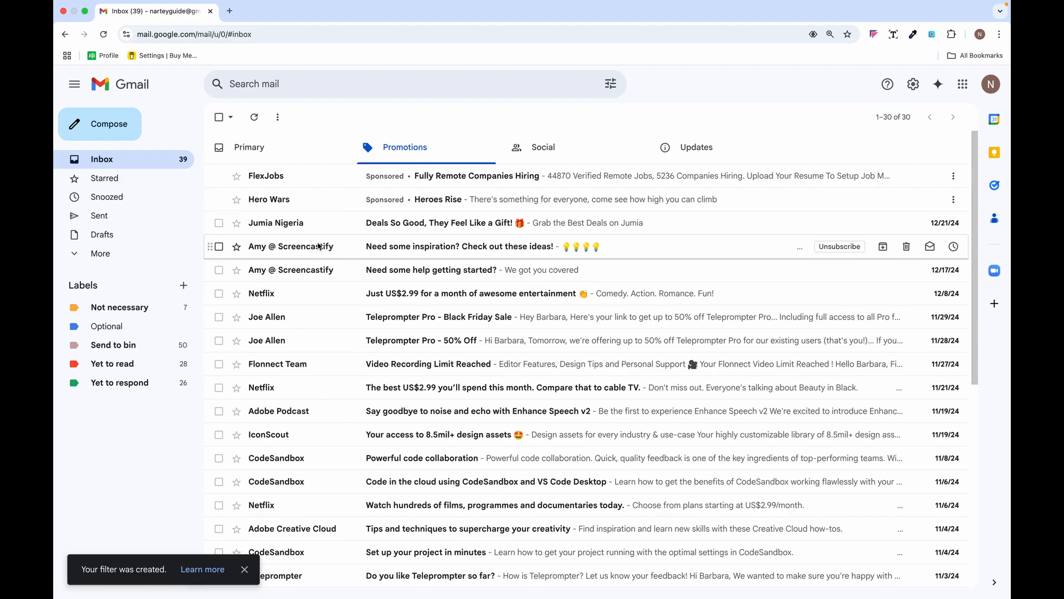
- Browse the Social and Updates categories, then return to Primary
{"action": "left_click", "coordinate": [547, 157]}
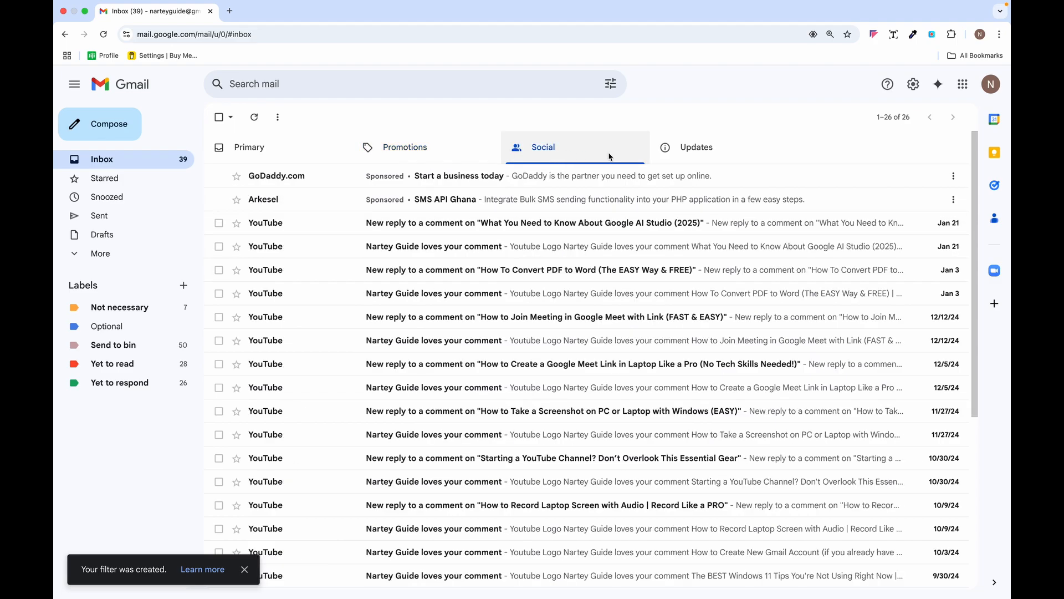
{"action": "left_click", "coordinate": [669, 146]}
{"action": "left_click", "coordinate": [270, 154]}
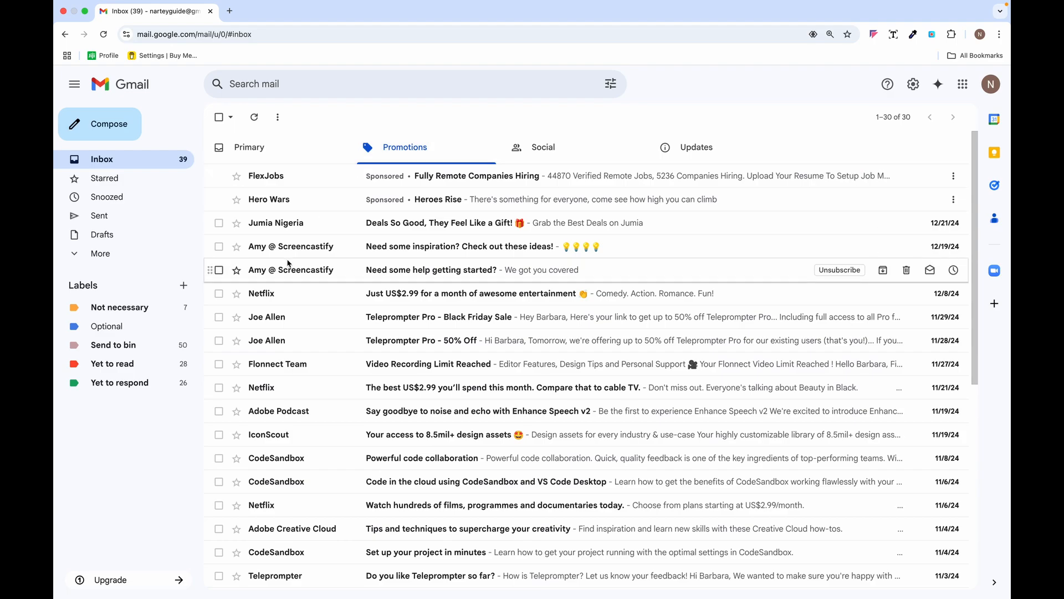
- Open the Screencastify inspiration email and view its More actions menu
{"action": "left_click", "coordinate": [338, 248]}
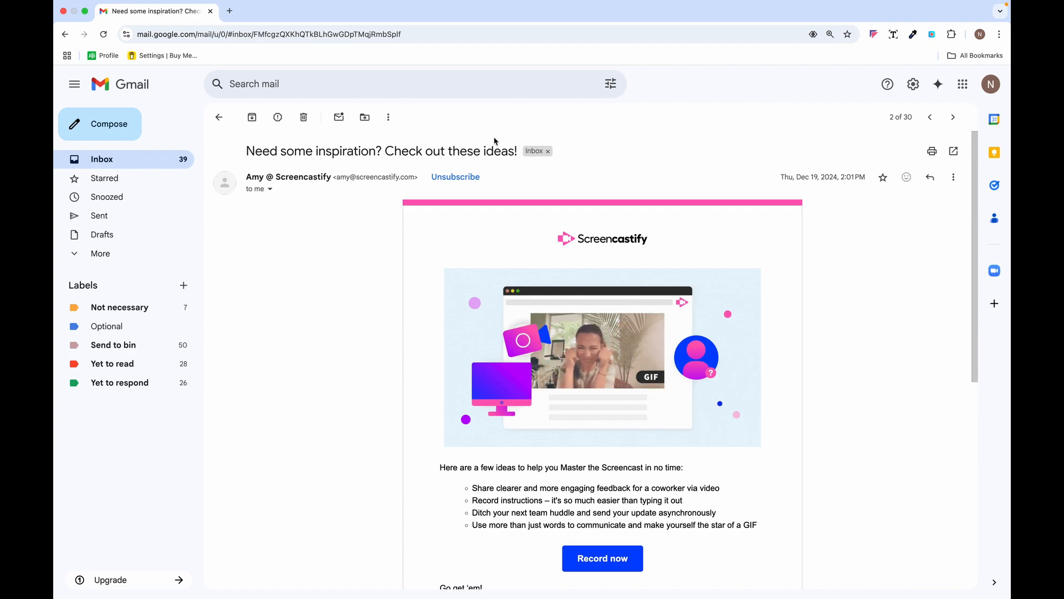
{"action": "left_click", "coordinate": [953, 179]}
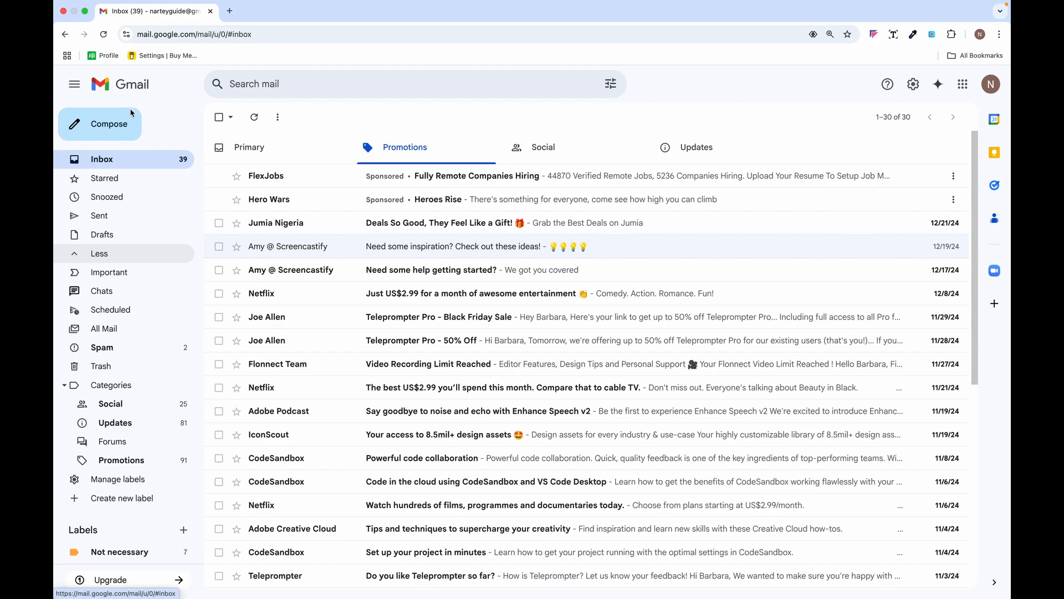
- Start a new email addressed to the recipient's Gmail address
{"action": "left_click", "coordinate": [109, 124]}
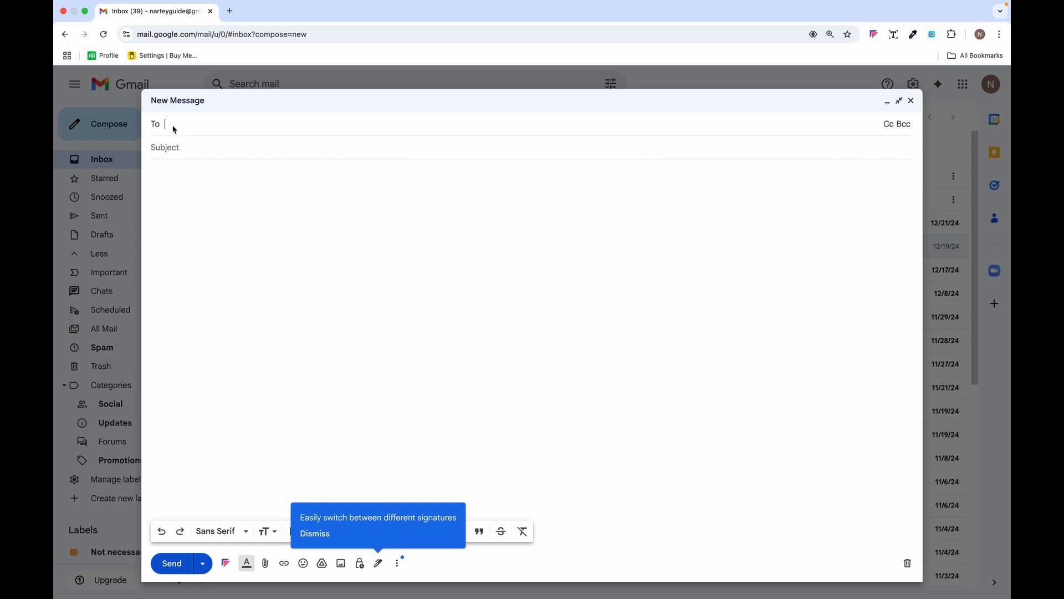
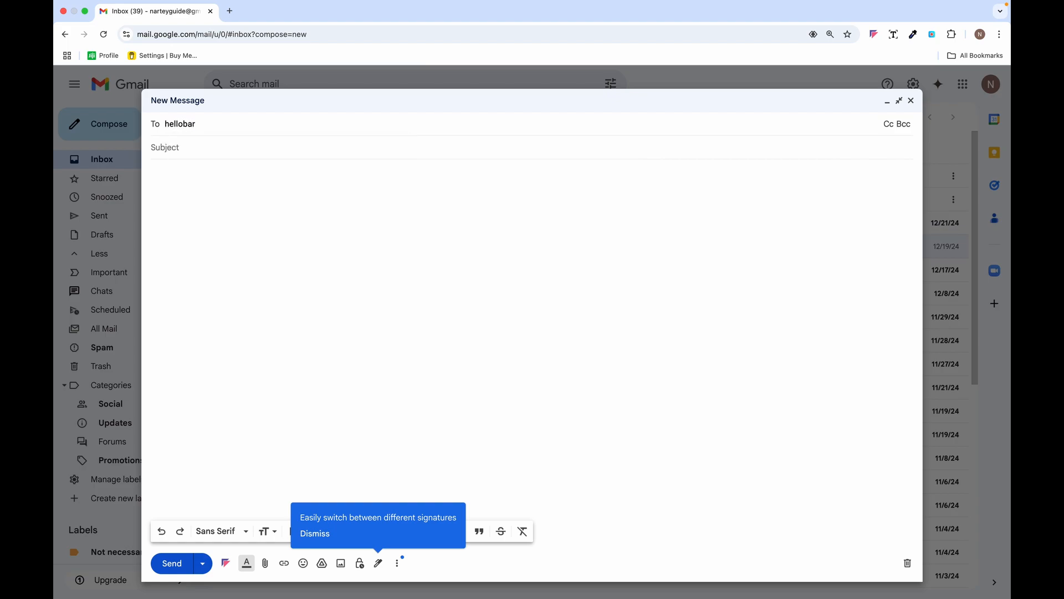
{"action": "key", "text": "Return"}
- Enter the subject 'Tutorial' and begin the body with 'Hi,' and 'This' on a new line
{"action": "left_click", "coordinate": [195, 165]}
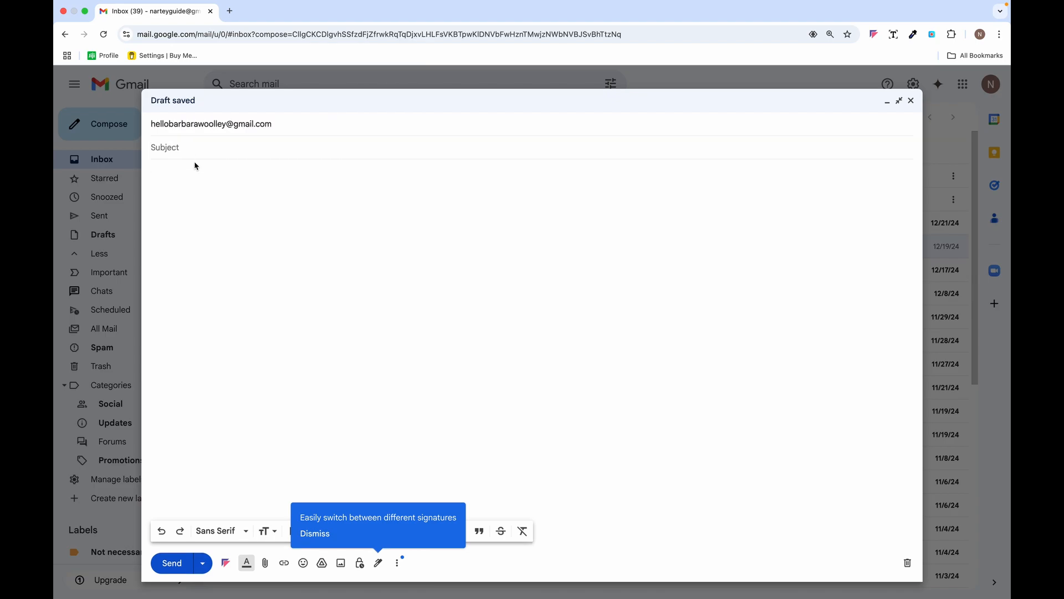
{"action": "key", "text": "Caps_Lock"}
{"action": "type", "text": "Tutorial"}
{"action": "left_click", "coordinate": [174, 183]}
{"action": "key", "text": "Caps_Lock"}
{"action": "type", "text": "Hi,"}
{"action": "key", "text": "Return"}
{"action": "key", "text": "Return"}
{"action": "type", "text": "This"}
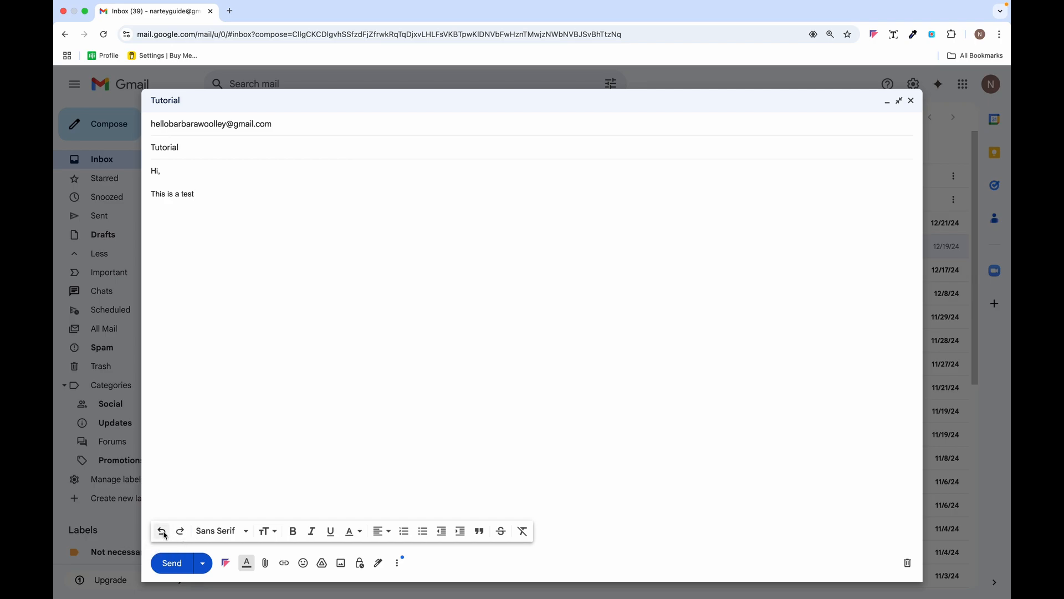
- Switch the body font to Verdana and make the word 'test' bold
{"action": "left_click", "coordinate": [247, 533]}
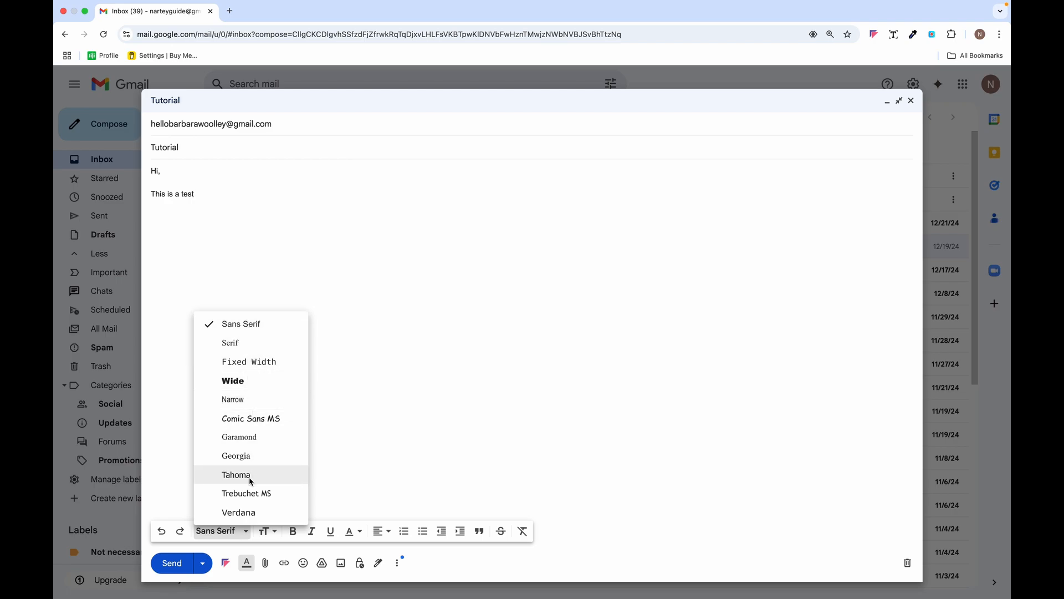
{"action": "left_click", "coordinate": [239, 513]}
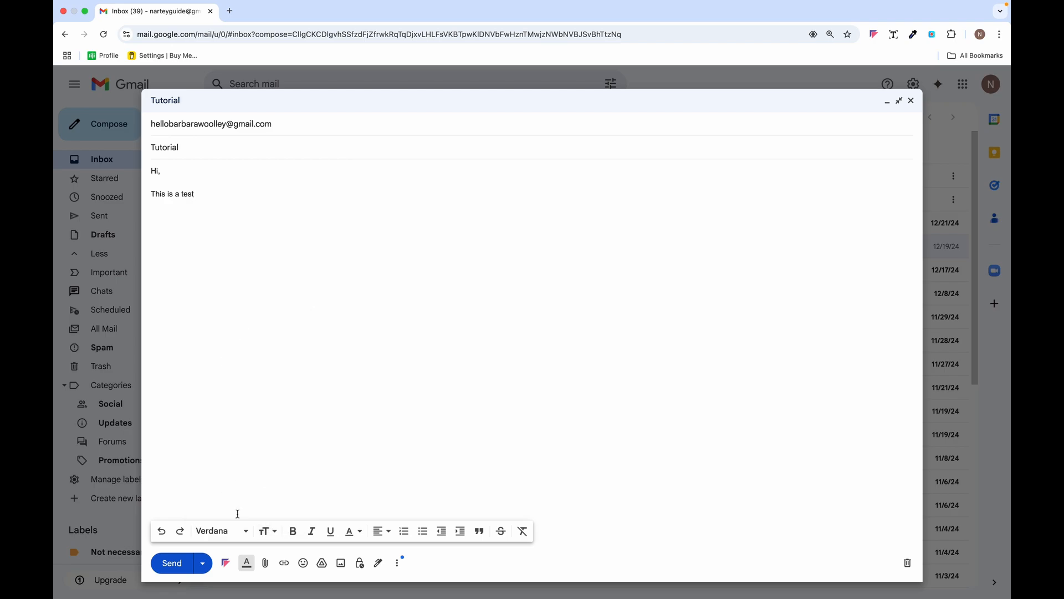
{"action": "left_click", "coordinate": [274, 533]}
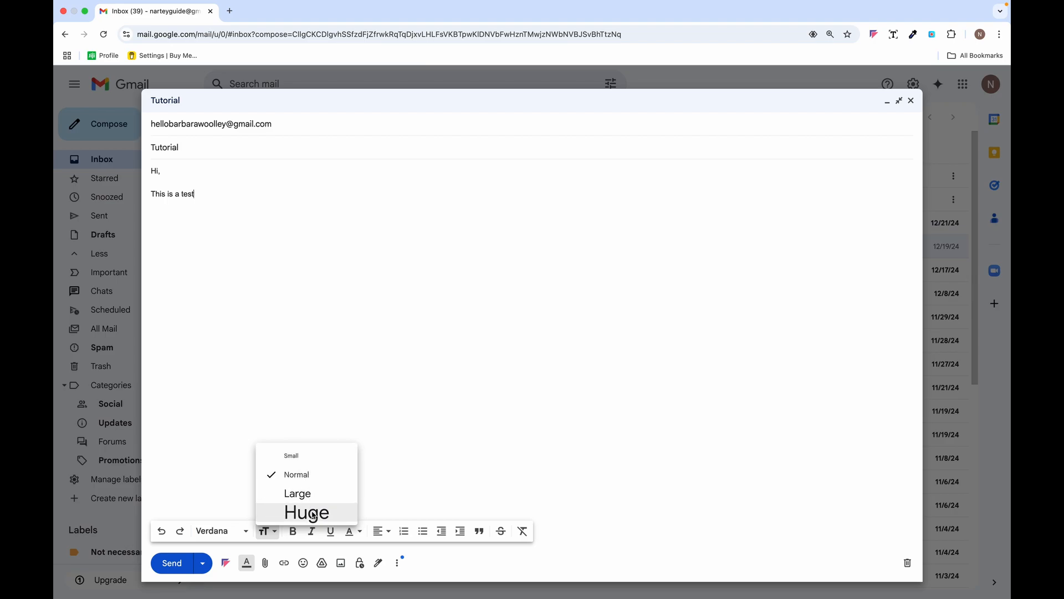
{"action": "left_click", "coordinate": [296, 537]}
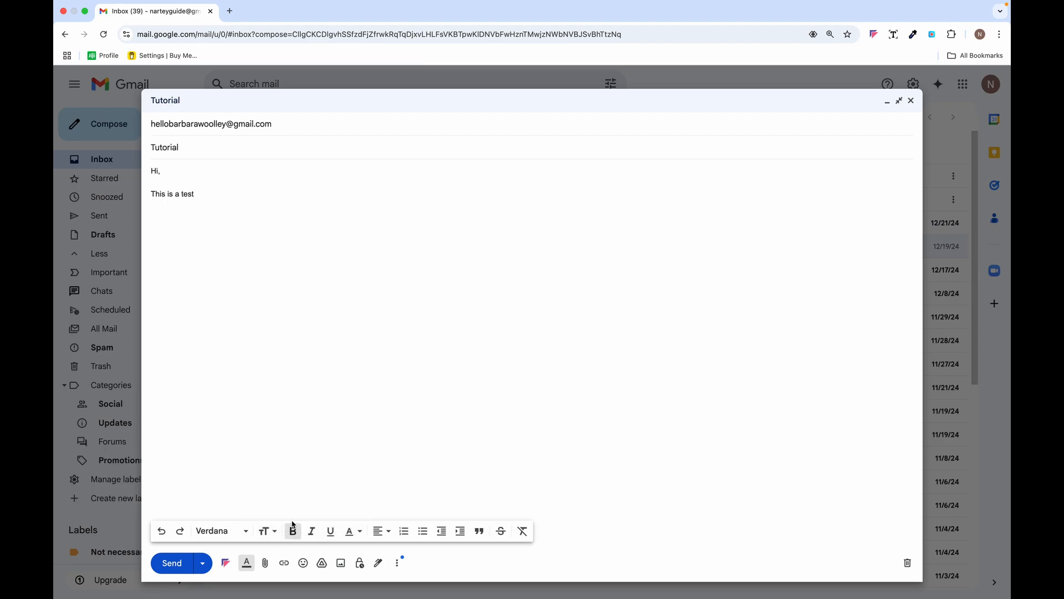
{"action": "double_click", "coordinate": [188, 194]}
{"action": "left_click", "coordinate": [247, 403]}
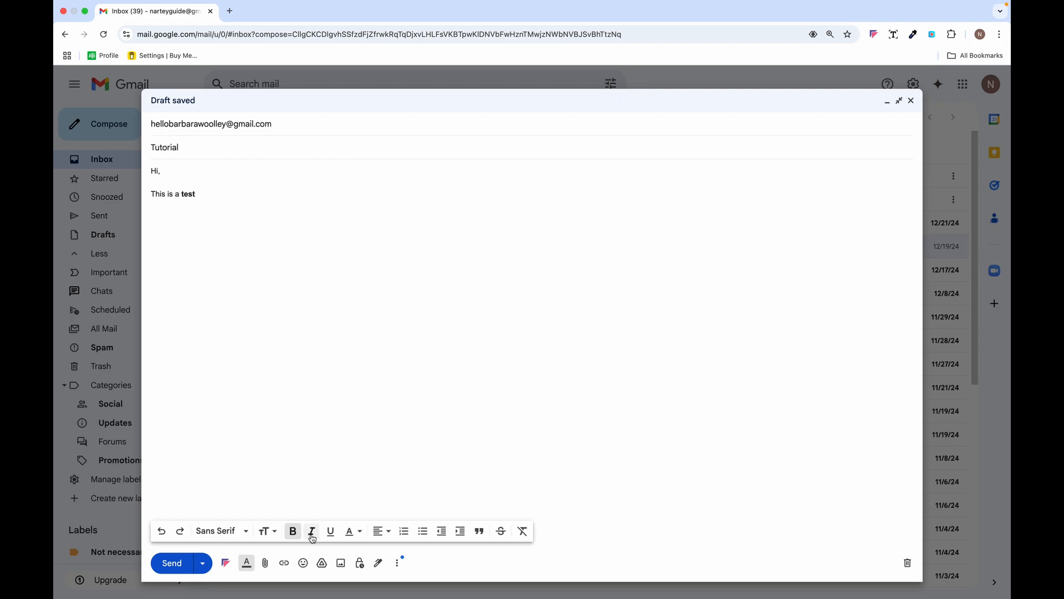
- Colour the word 'This' red using the Text color palette
{"action": "left_click", "coordinate": [361, 533]}
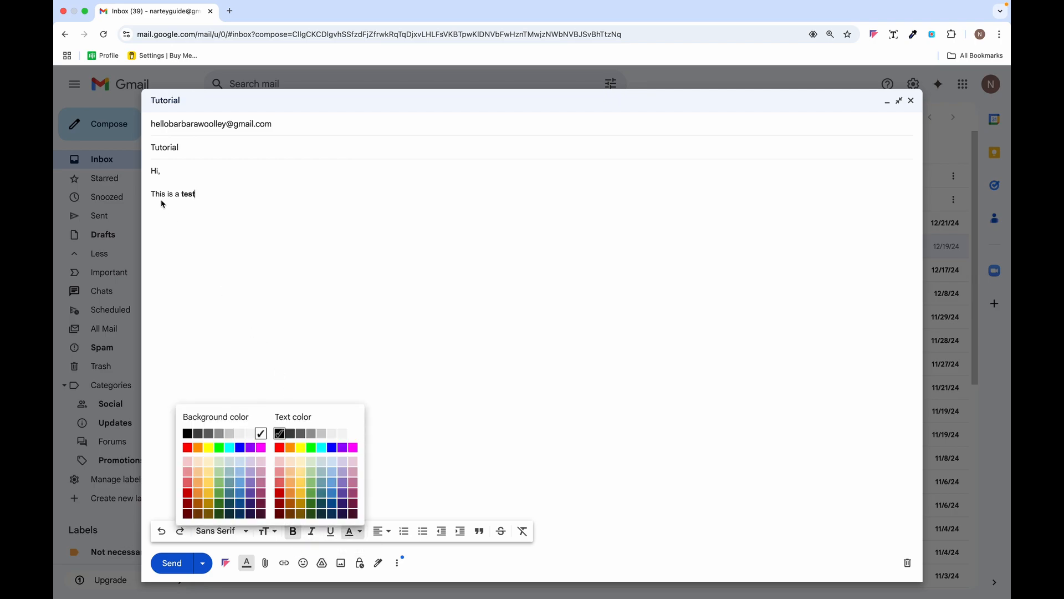
{"action": "left_click_drag", "start_coordinate": [152, 195], "coordinate": [167, 196]}
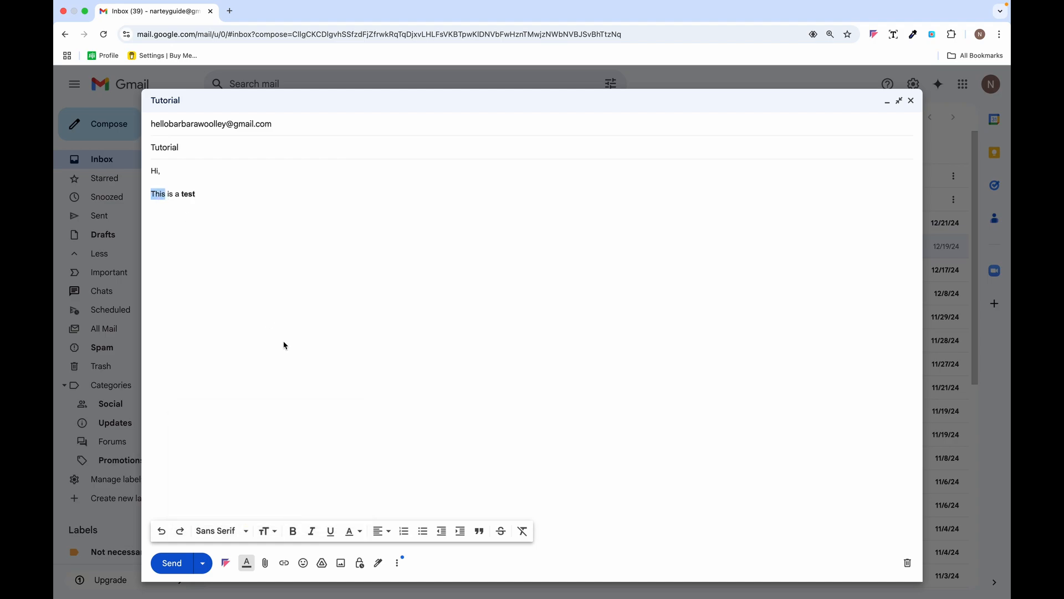
{"action": "left_click", "coordinate": [359, 533]}
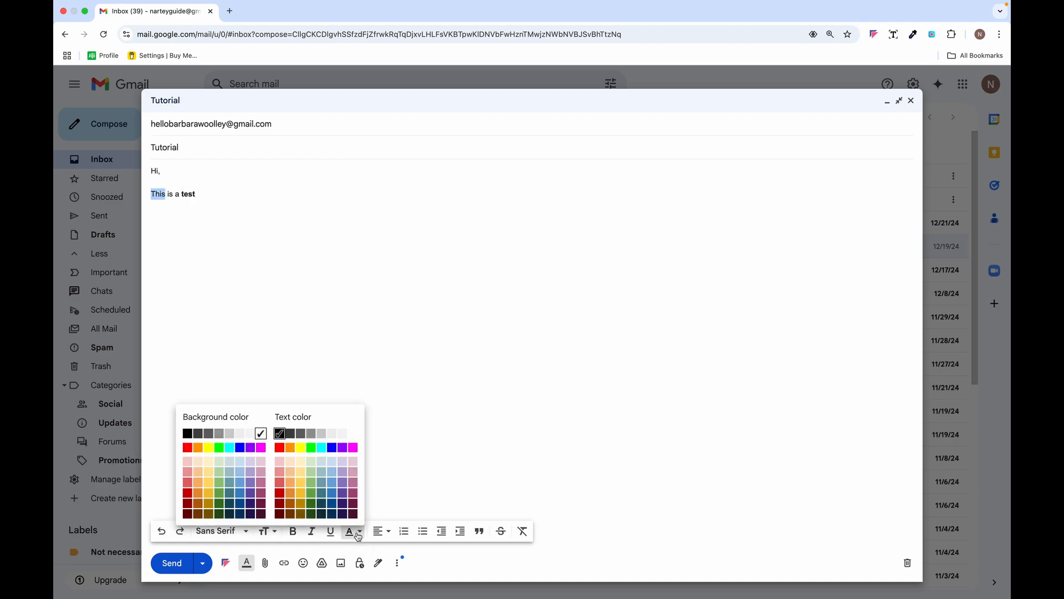
{"action": "left_click", "coordinate": [280, 448]}
{"action": "left_click", "coordinate": [174, 287]}
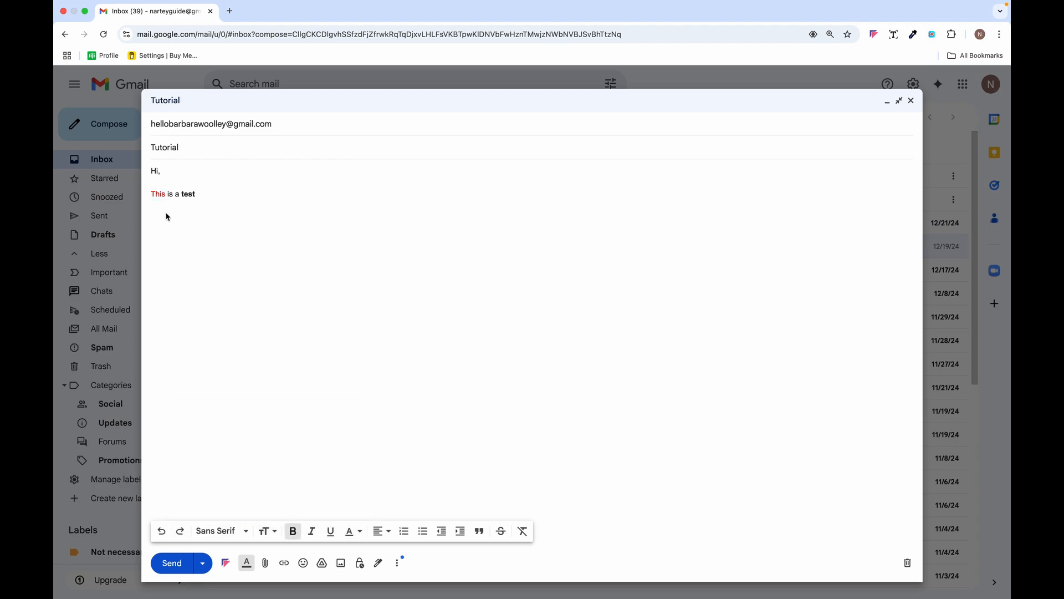
{"action": "left_click", "coordinate": [388, 534]}
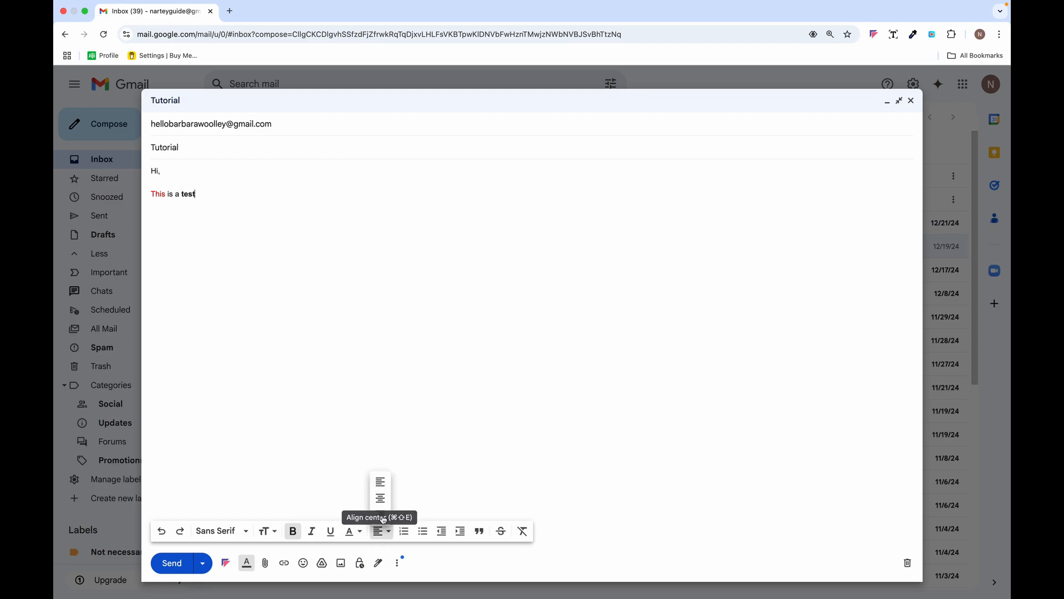
- Toggle numbered and bulleted list formatting on and off for the line
{"action": "left_click", "coordinate": [405, 533]}
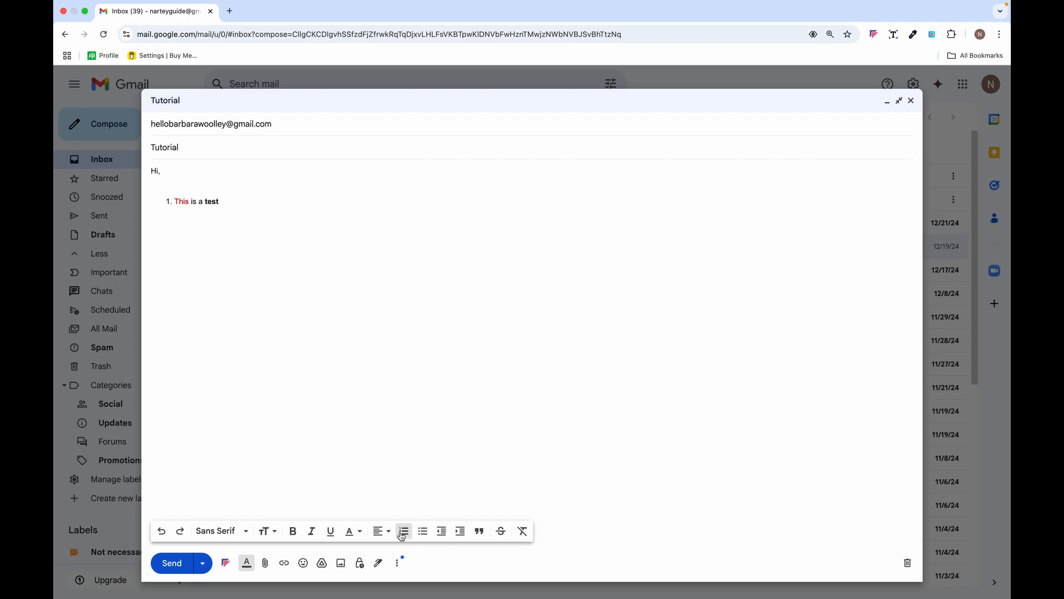
{"action": "left_click", "coordinate": [409, 534]}
{"action": "left_click", "coordinate": [409, 534]}
{"action": "left_click", "coordinate": [409, 534]}
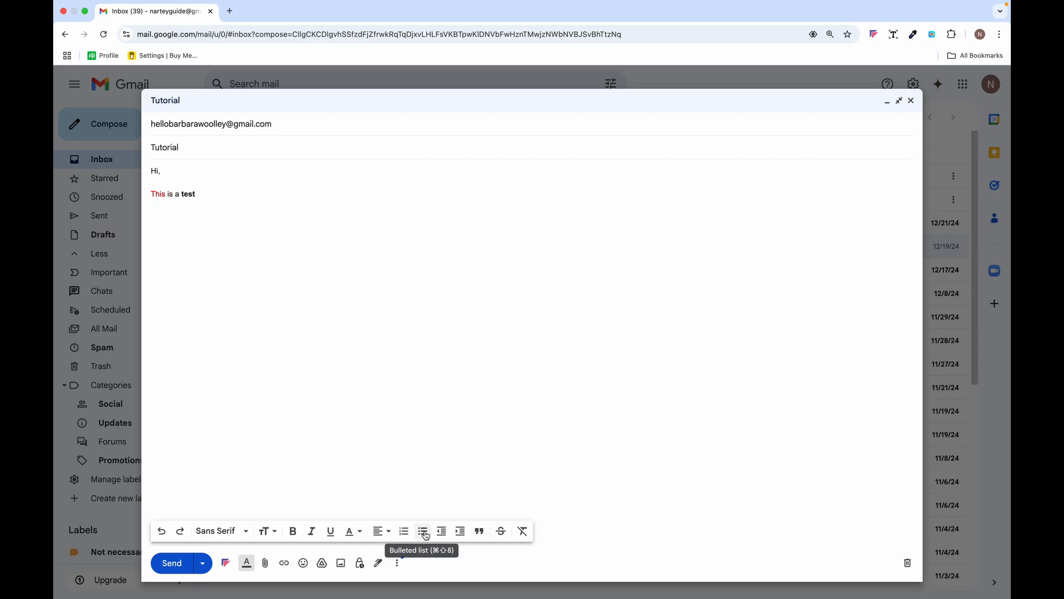
{"action": "left_click", "coordinate": [424, 533]}
{"action": "left_click", "coordinate": [424, 534]}
{"action": "left_click", "coordinate": [424, 533]}
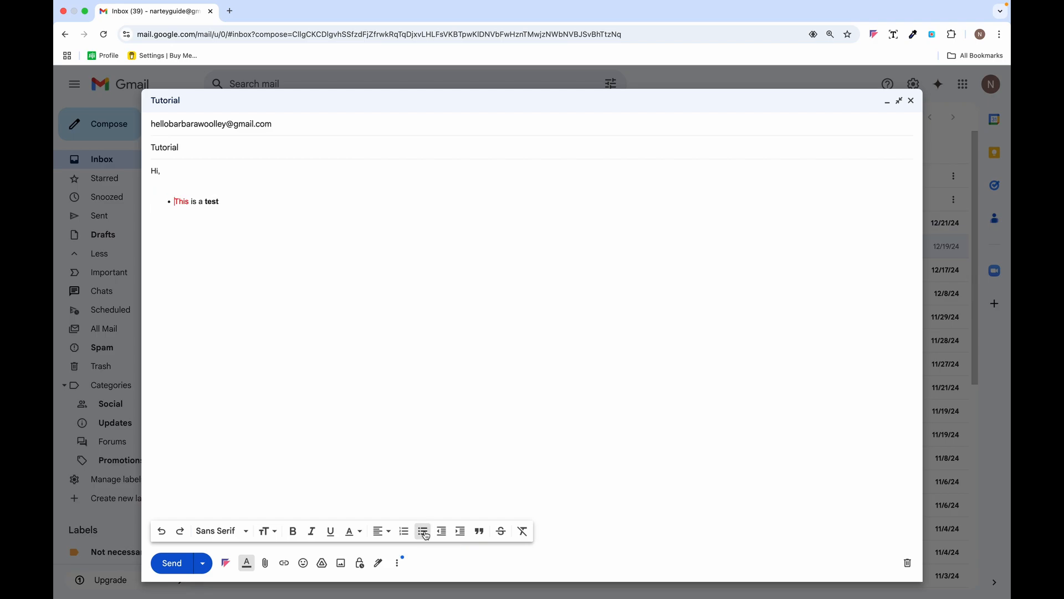
{"action": "left_click", "coordinate": [443, 535]}
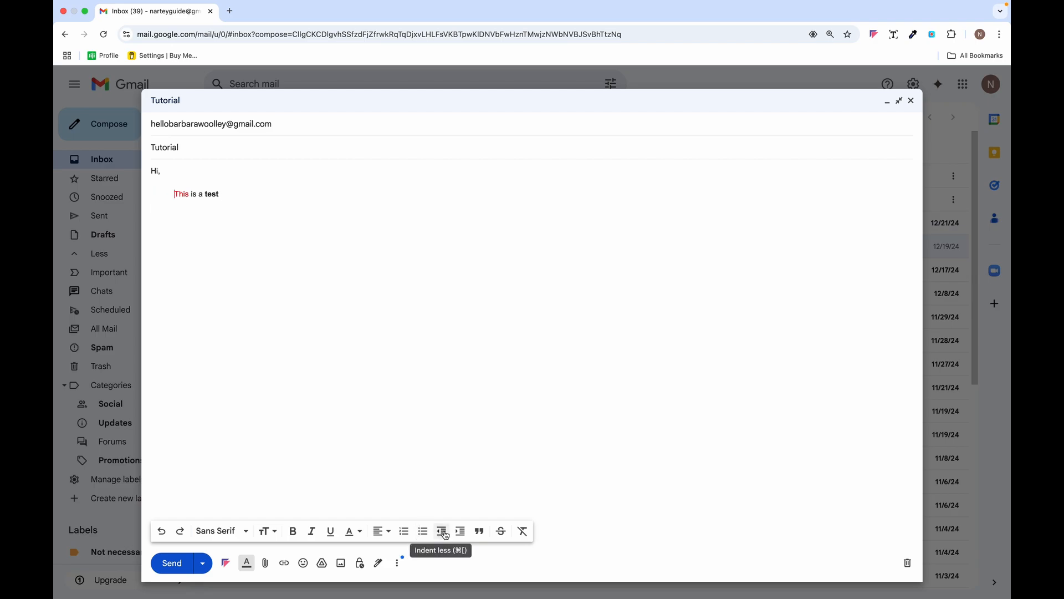
- Apply quote and strikethrough, then strip all formatting from 'This is a test'
{"action": "left_click", "coordinate": [480, 534]}
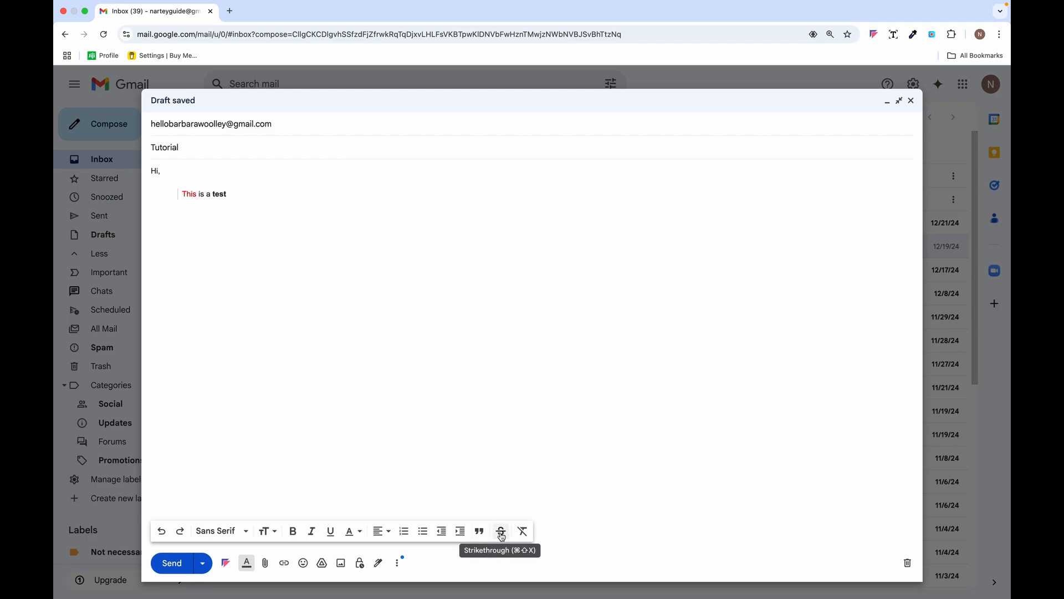
{"action": "left_click", "coordinate": [501, 534]}
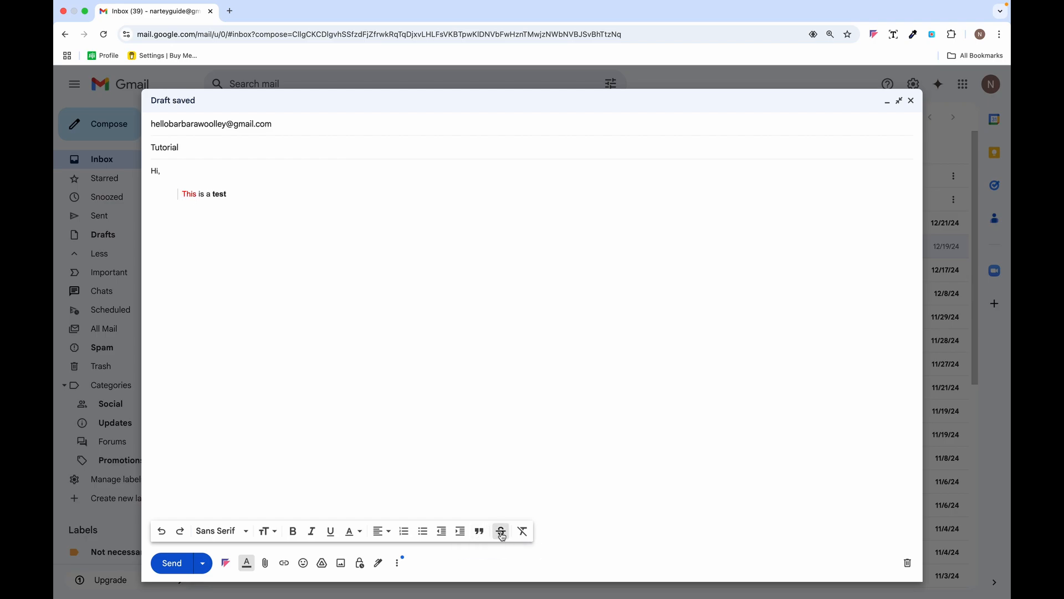
{"action": "left_click", "coordinate": [523, 535]}
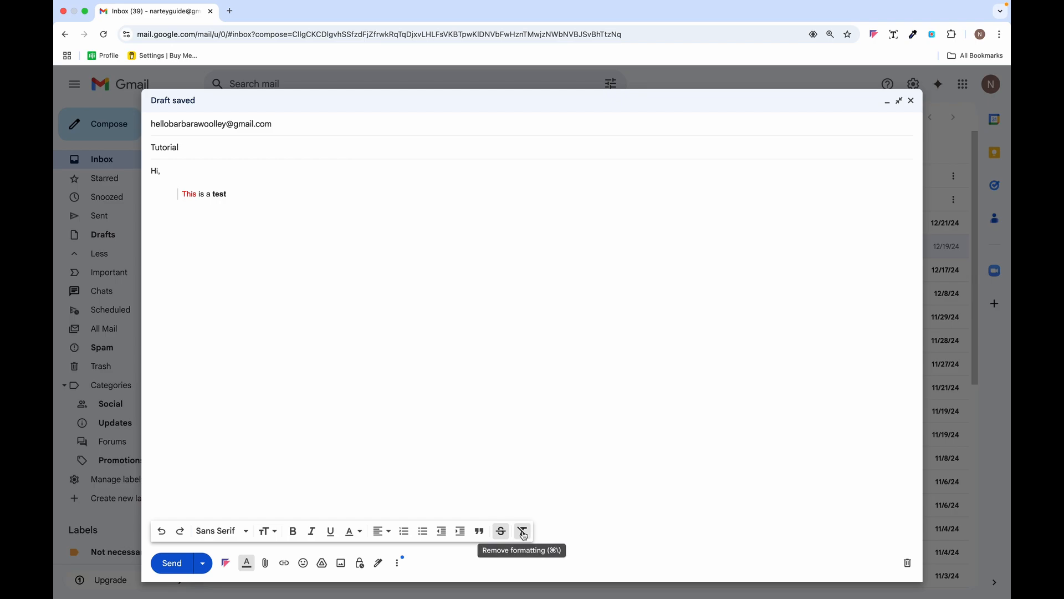
{"action": "triple_click", "coordinate": [236, 196]}
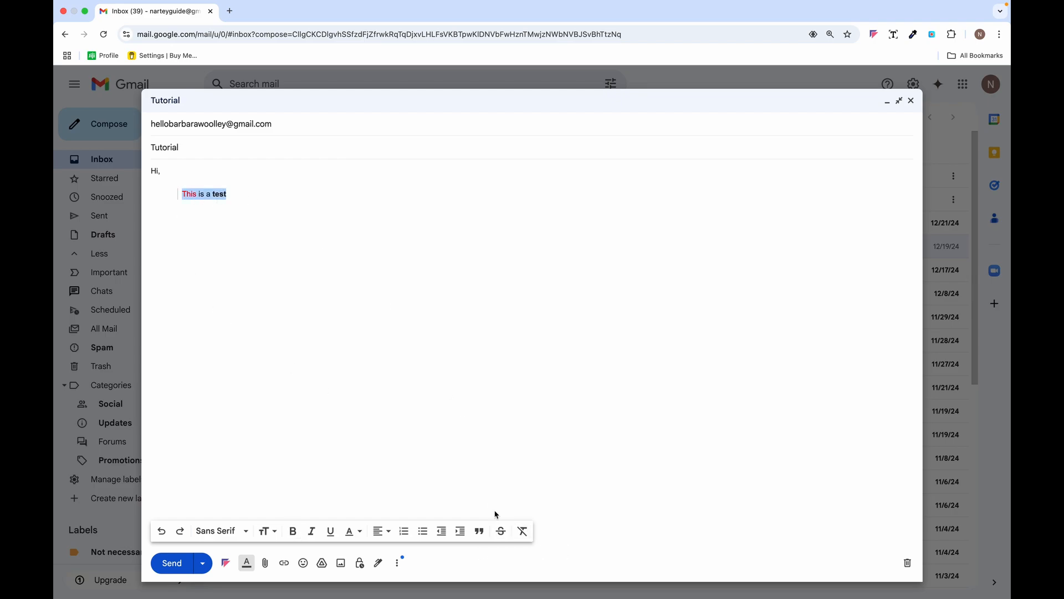
{"action": "left_click", "coordinate": [522, 530]}
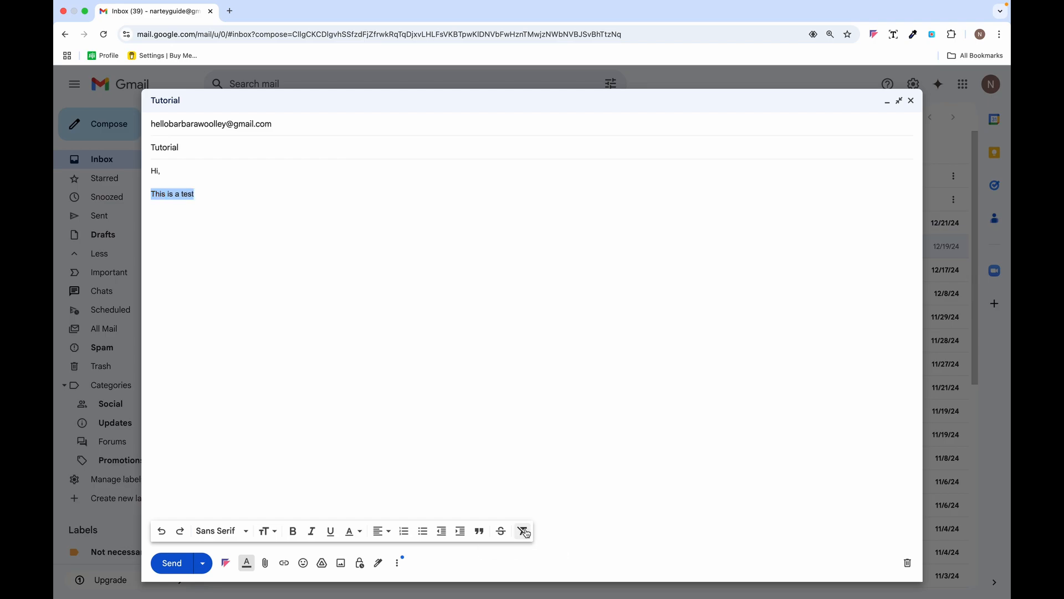
{"action": "left_click", "coordinate": [271, 307]}
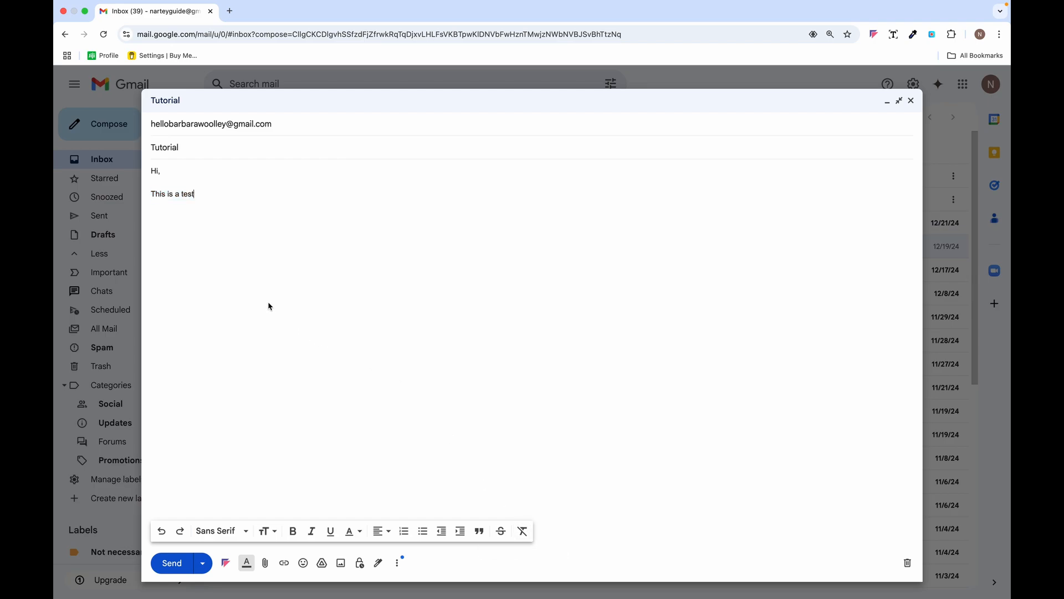
- Attach Google_Docs.png from Downloads, then select the word 'test' in the body
{"action": "left_click", "coordinate": [247, 564]}
{"action": "left_click", "coordinate": [247, 563]}
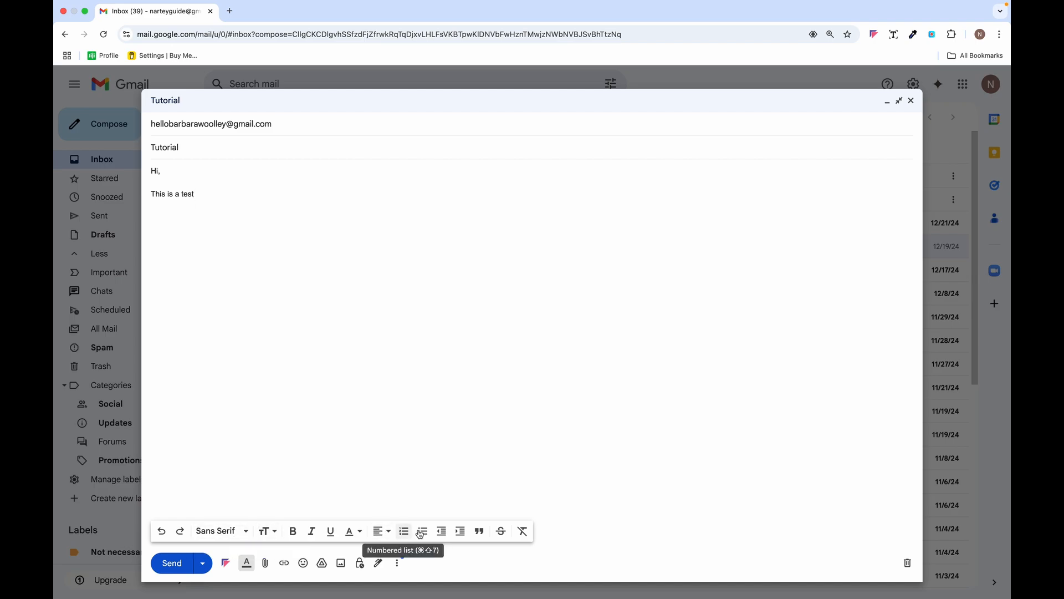
{"action": "left_click", "coordinate": [265, 564]}
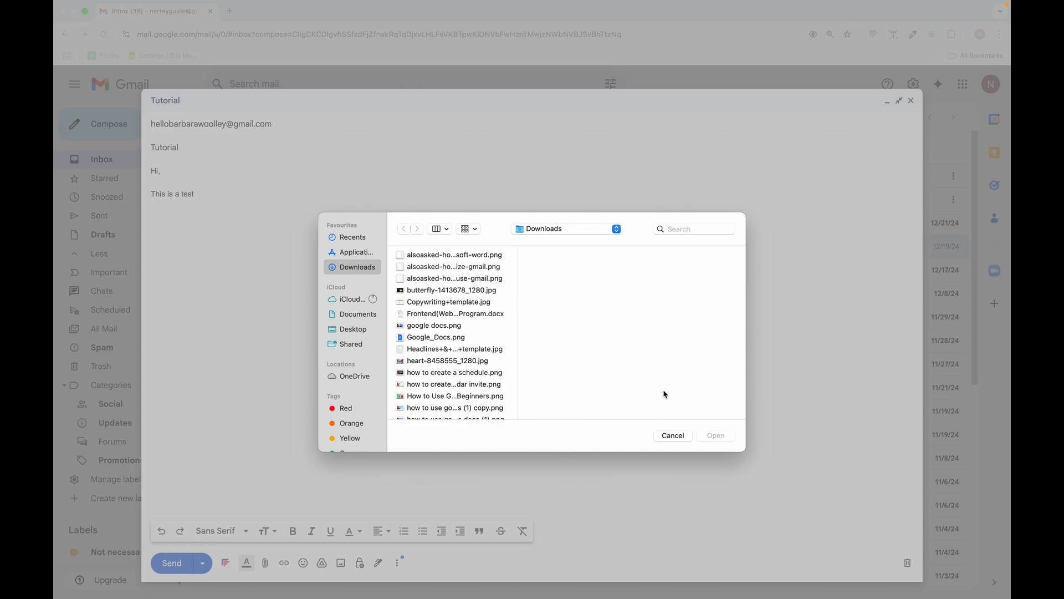
{"action": "left_click", "coordinate": [464, 337]}
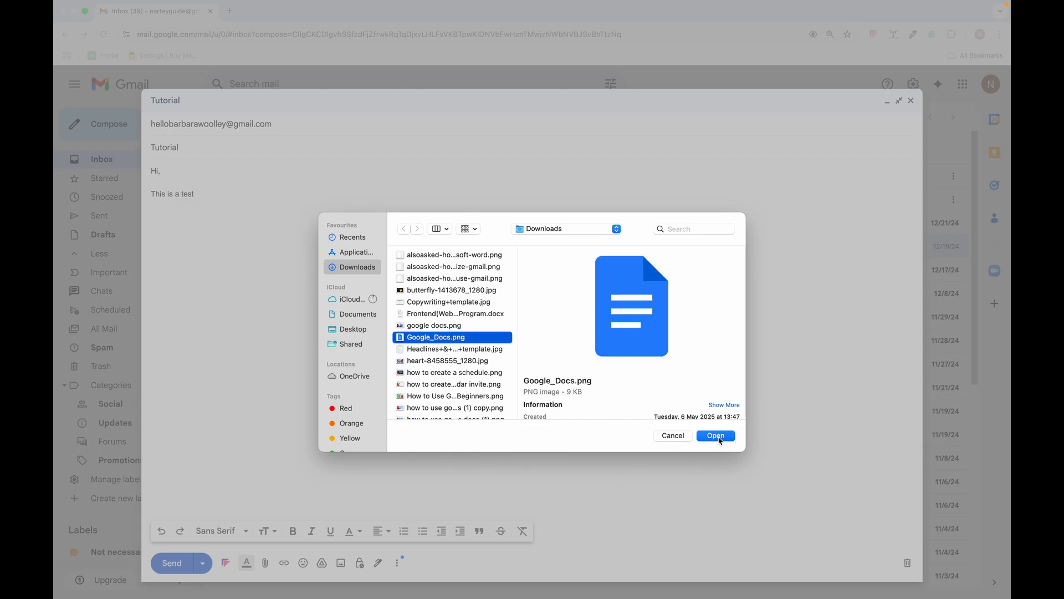
{"action": "left_click", "coordinate": [716, 435]}
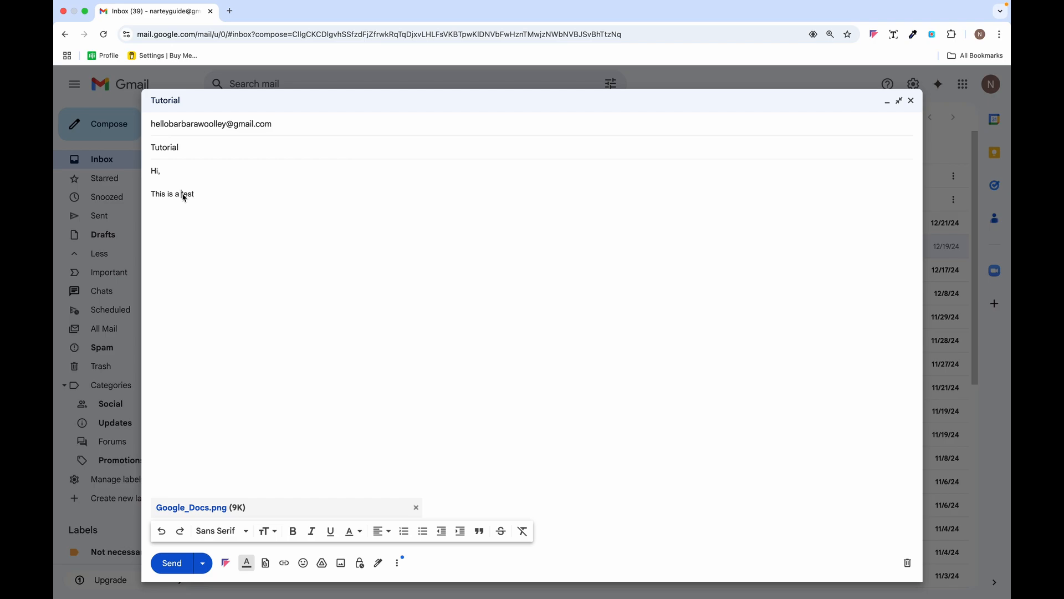
{"action": "left_click_drag", "start_coordinate": [182, 194], "coordinate": [200, 198]}
- Link the word 'test' to the address 'gfhk'
{"action": "left_click", "coordinate": [285, 566]}
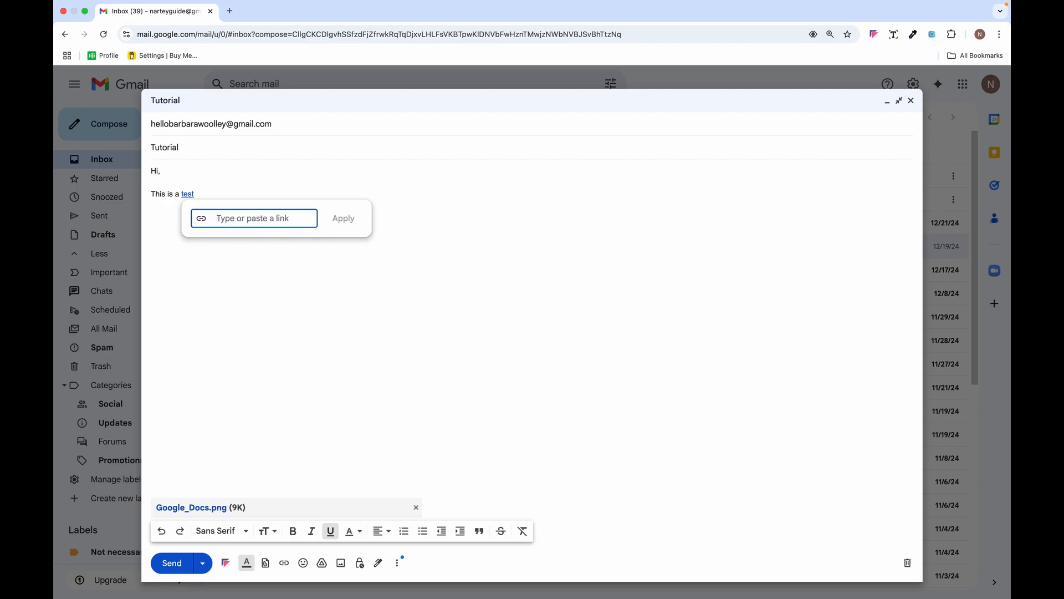
{"action": "type", "text": "gfhkjbjlk"}
{"action": "left_click", "coordinate": [348, 218]}
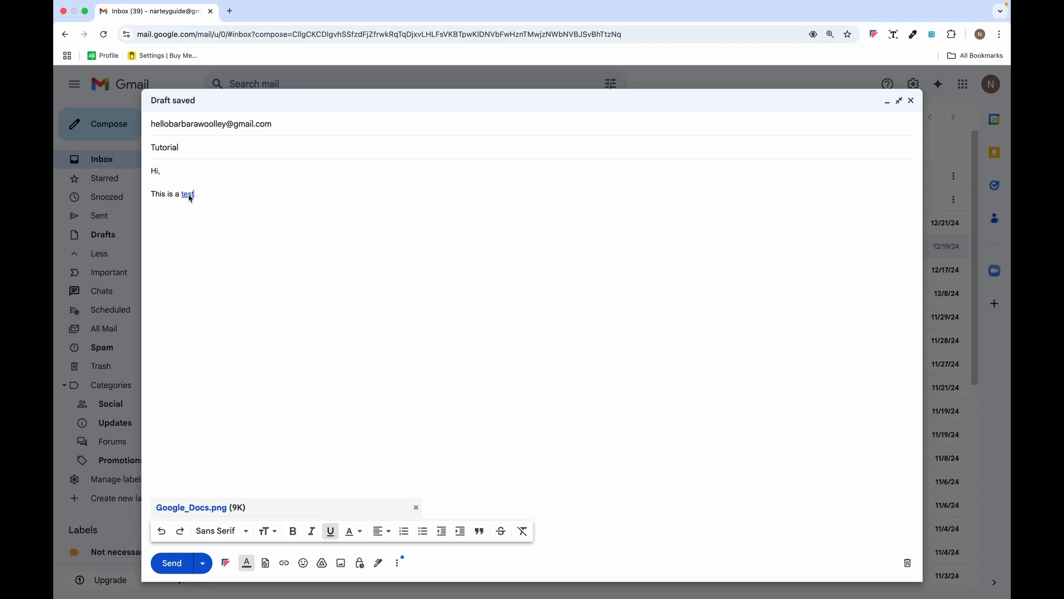
- Open and close the emoji picker and the Google Drive file picker
{"action": "left_click", "coordinate": [303, 563]}
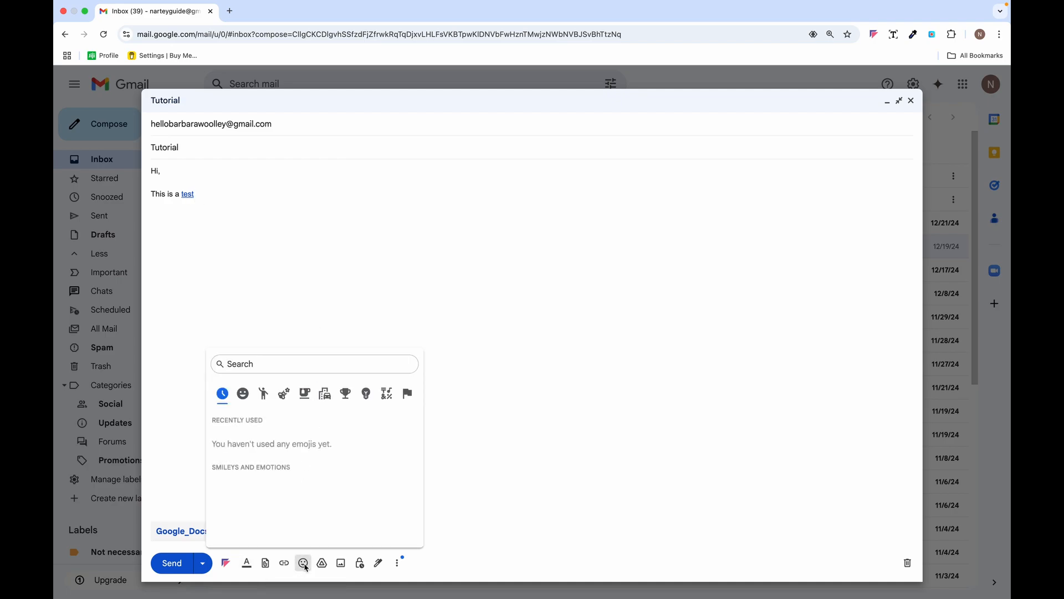
{"action": "left_click", "coordinate": [427, 329]}
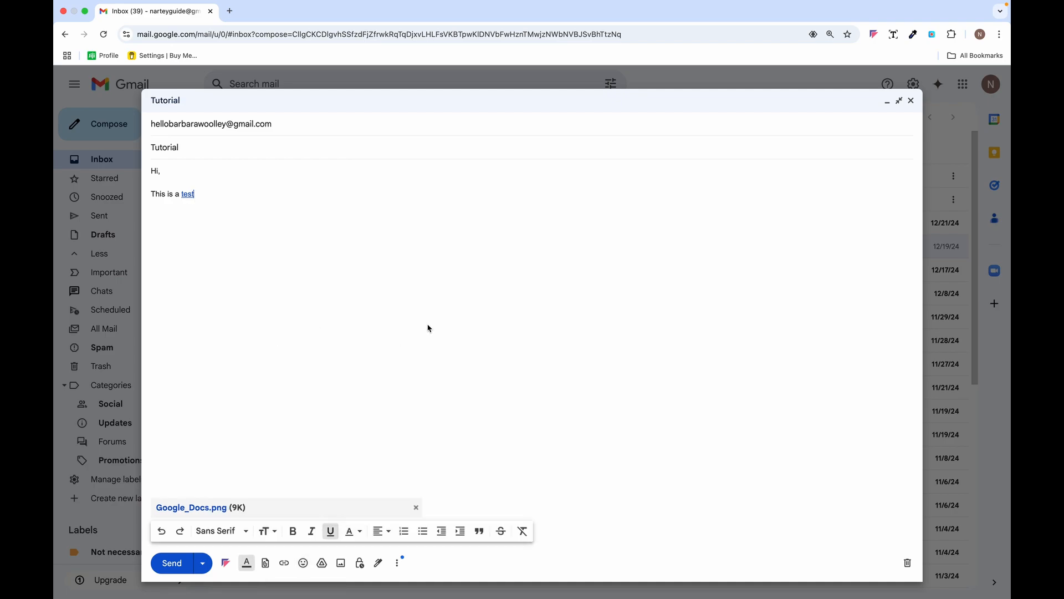
{"action": "left_click", "coordinate": [323, 564]}
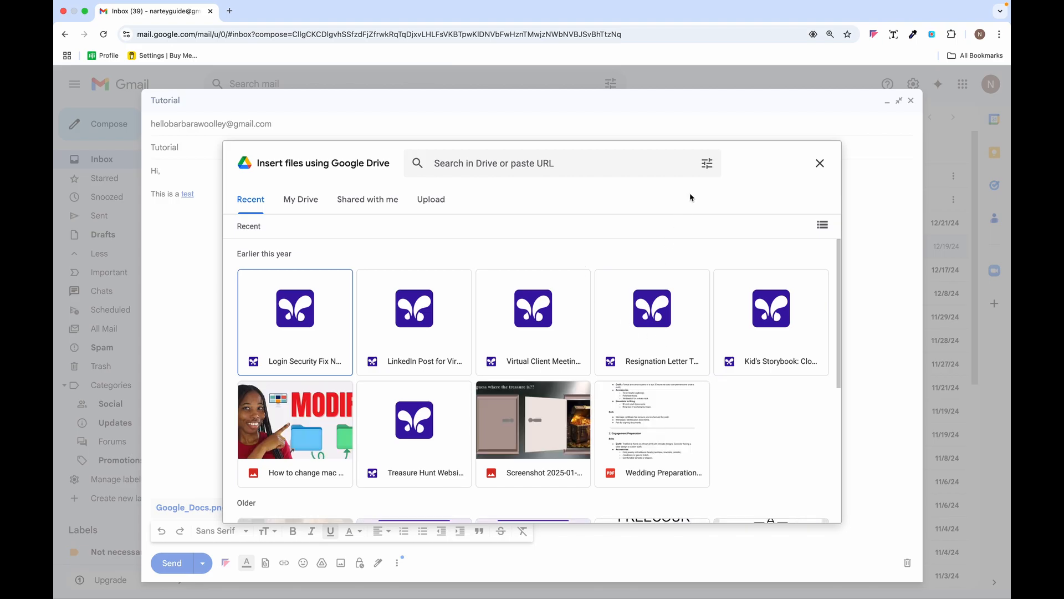
{"action": "left_click", "coordinate": [821, 166]}
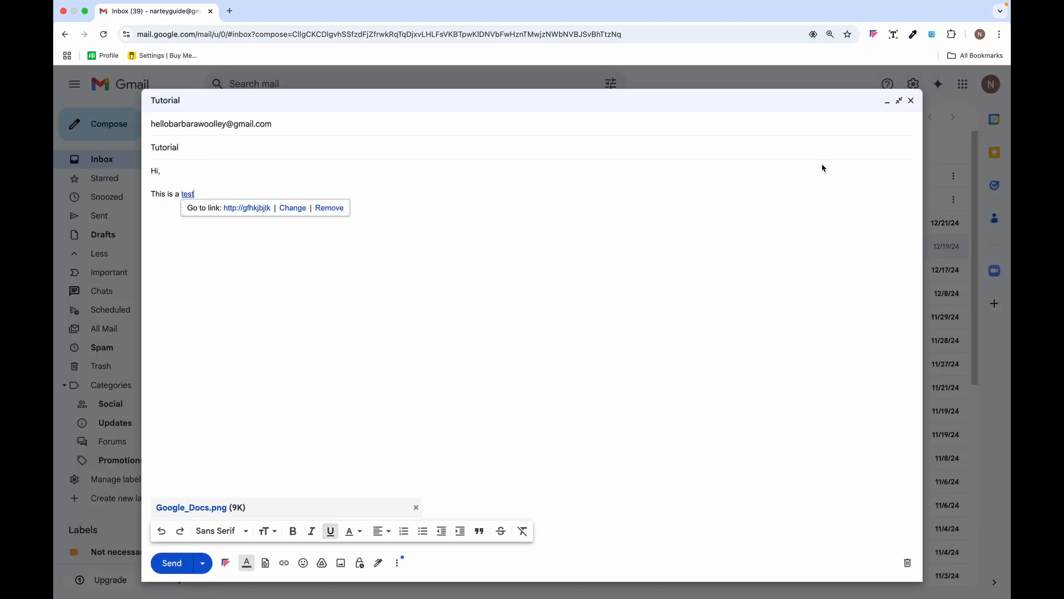
{"action": "left_click", "coordinate": [341, 563]}
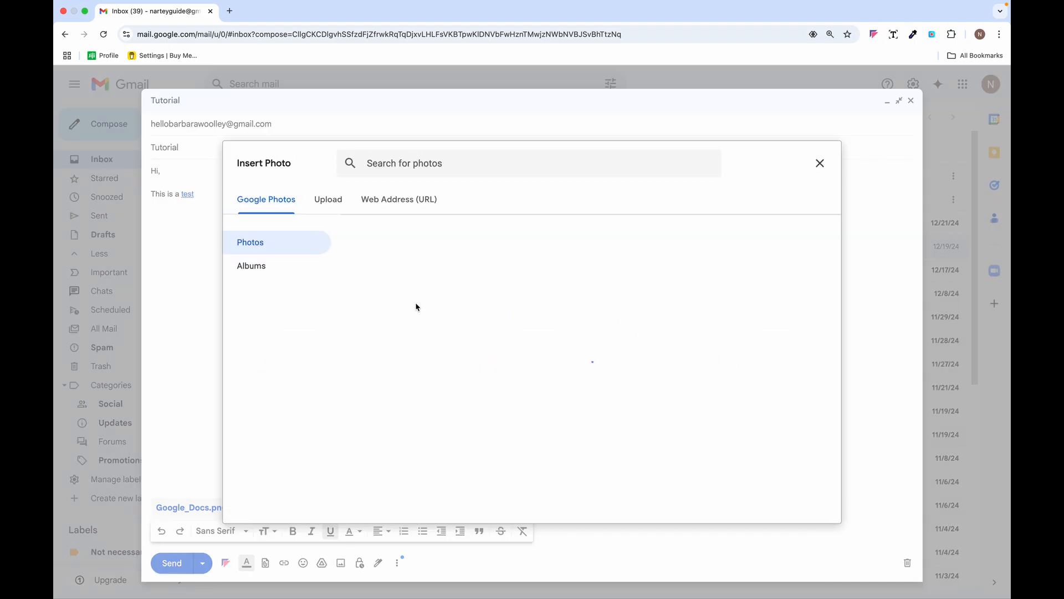
{"action": "left_click", "coordinate": [332, 200]}
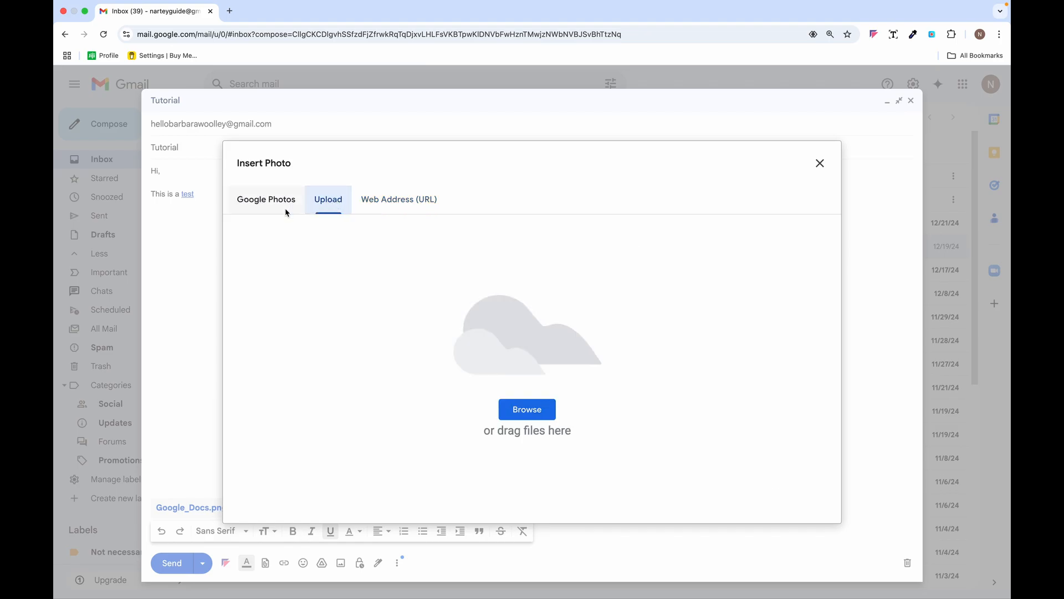
{"action": "left_click", "coordinate": [532, 410]}
{"action": "left_click", "coordinate": [438, 290]}
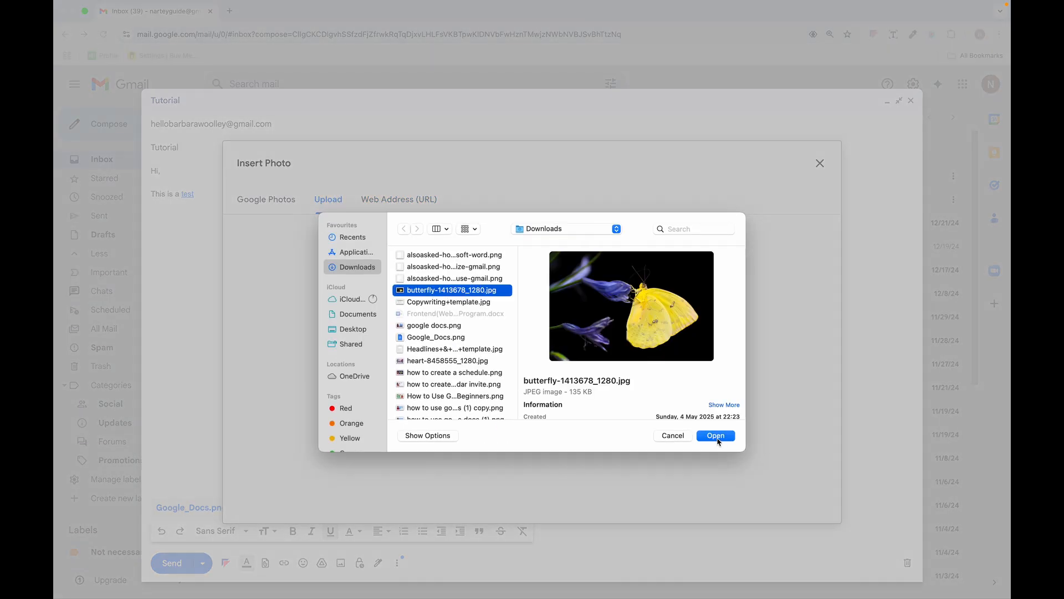
{"action": "left_click", "coordinate": [716, 436]}
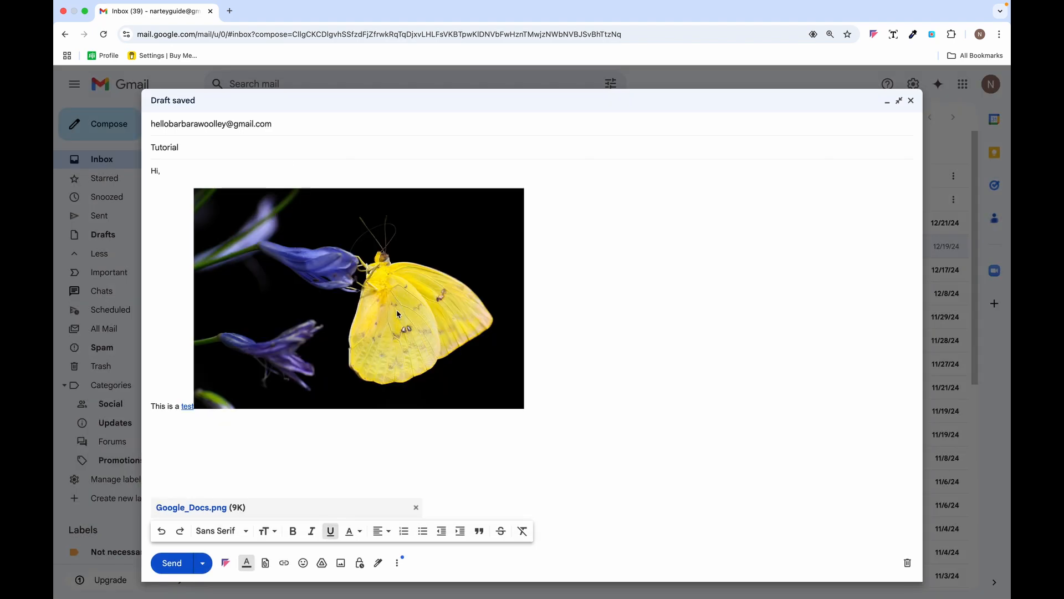
{"action": "left_click_drag", "start_coordinate": [397, 309], "coordinate": [406, 427]}
{"action": "left_click", "coordinate": [355, 294]}
{"action": "left_click_drag", "start_coordinate": [195, 189], "coordinate": [363, 300]}
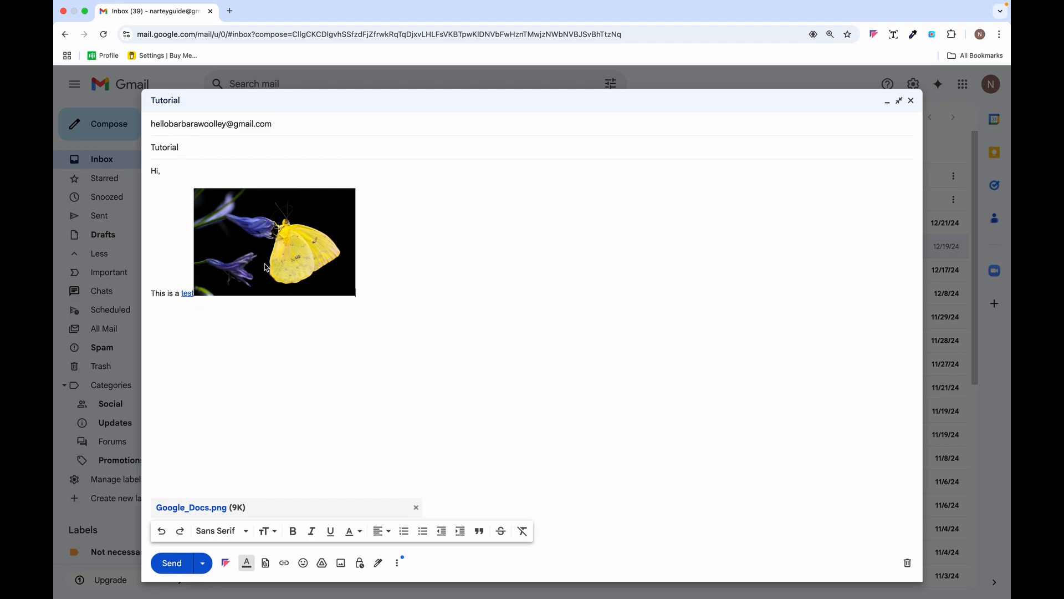
{"action": "left_click_drag", "start_coordinate": [286, 255], "coordinate": [249, 409]}
{"action": "left_click", "coordinate": [228, 289]}
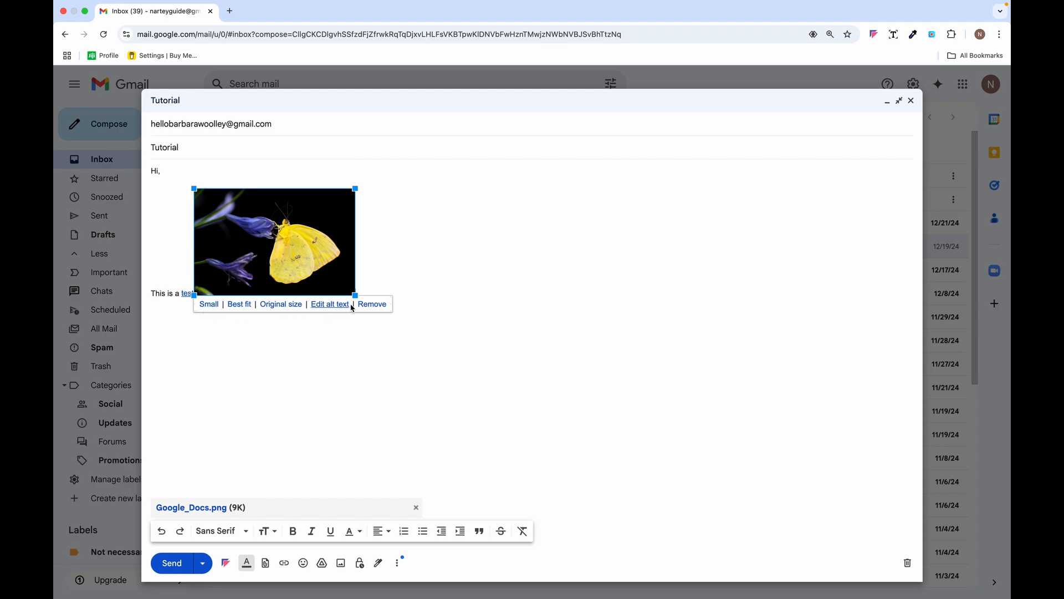
{"action": "left_click", "coordinate": [372, 304]}
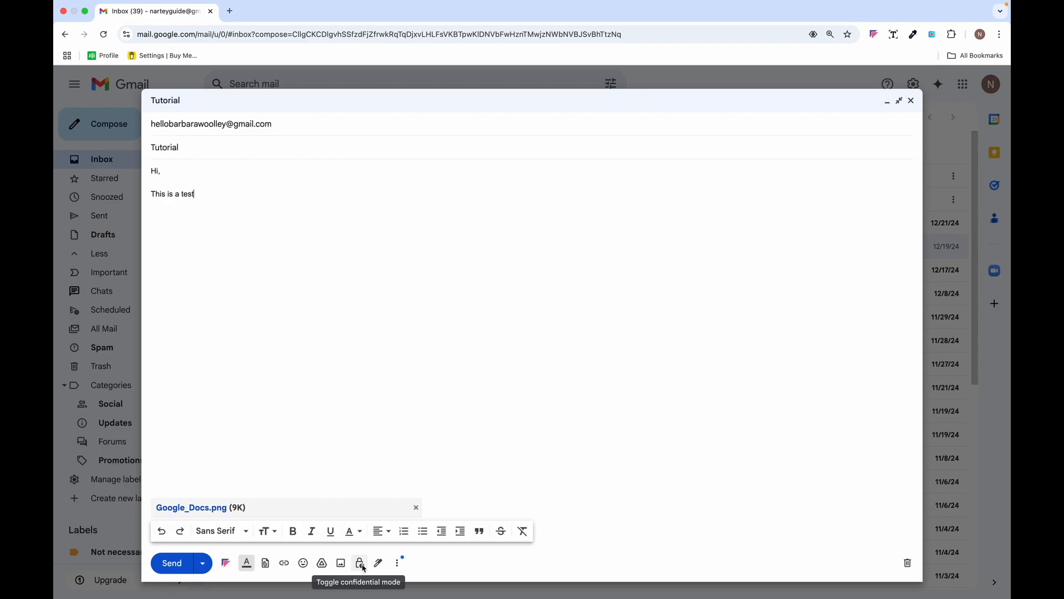
{"action": "left_click", "coordinate": [360, 563]}
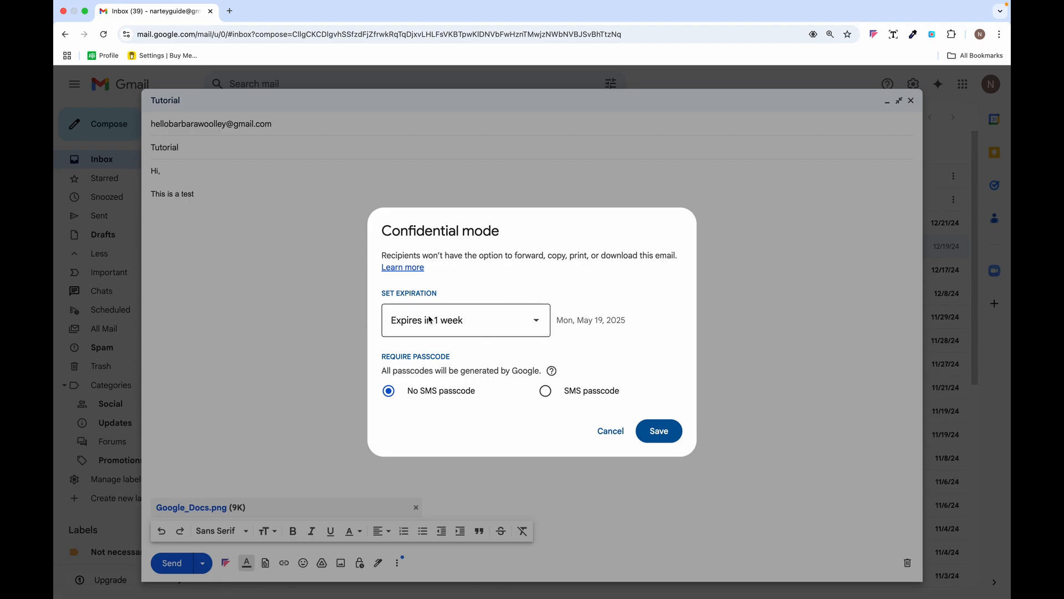
- Set confidential mode to 'Expires in 1 day' (May 13, 2025) and save
{"action": "left_click", "coordinate": [536, 322]}
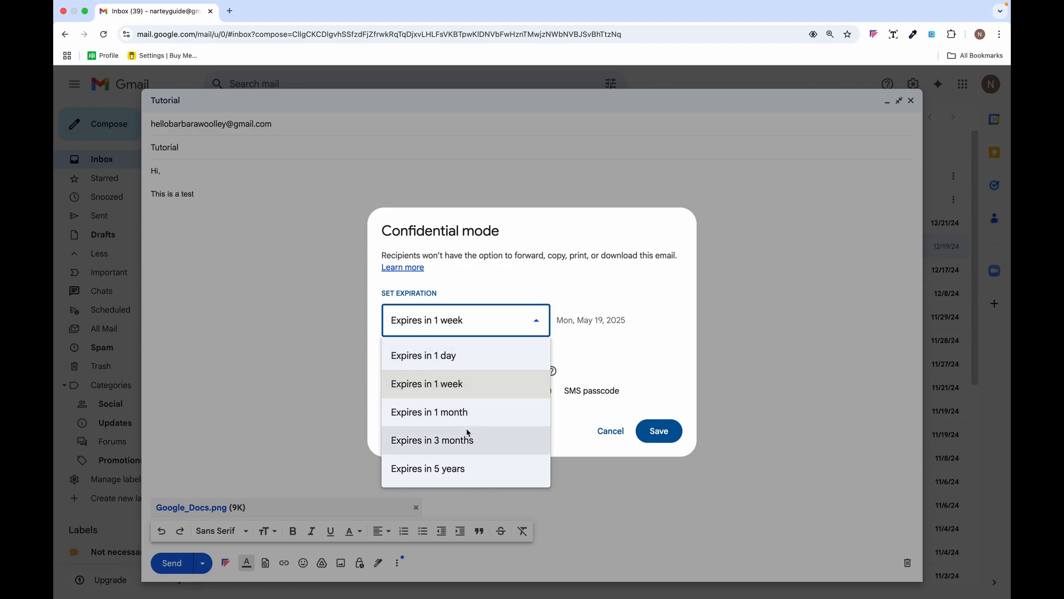
{"action": "left_click", "coordinate": [457, 358]}
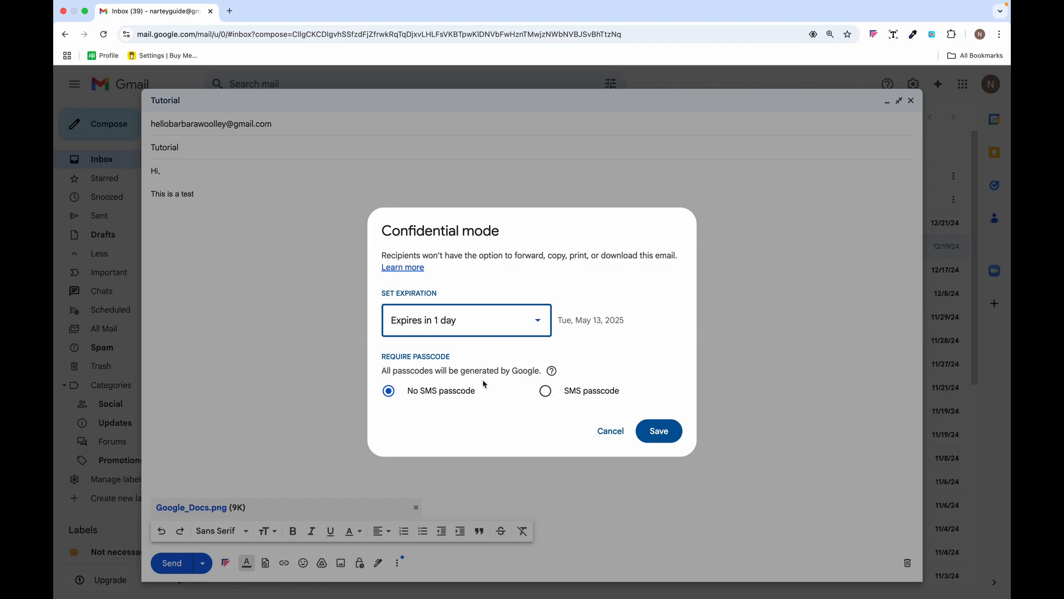
{"action": "left_click", "coordinate": [660, 430]}
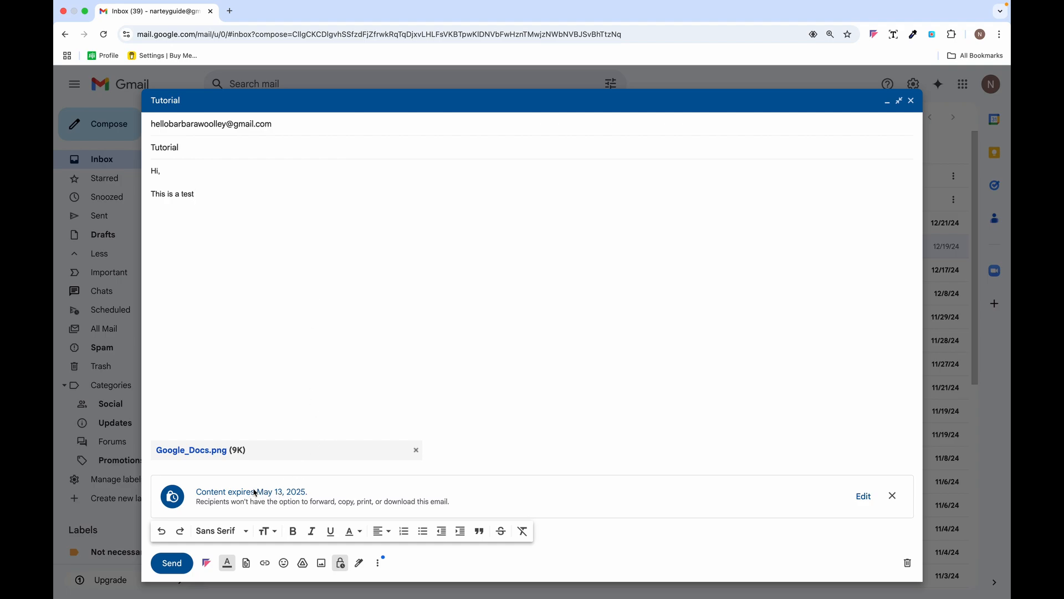
- Open Manage signatures, check the More options menu, then remove confidential mode from the draft
{"action": "left_click", "coordinate": [361, 564]}
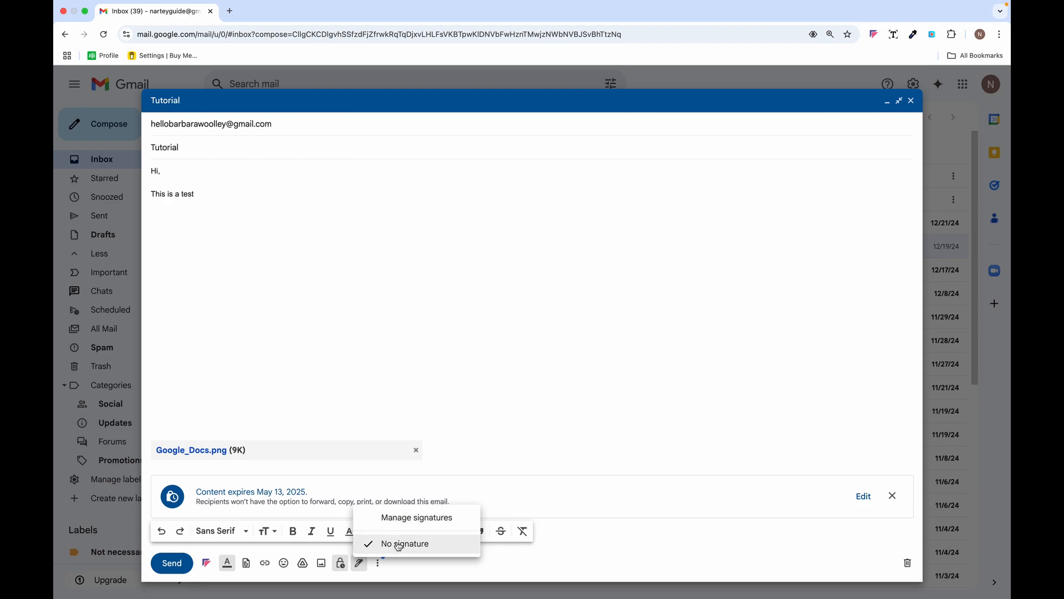
{"action": "left_click", "coordinate": [404, 519]}
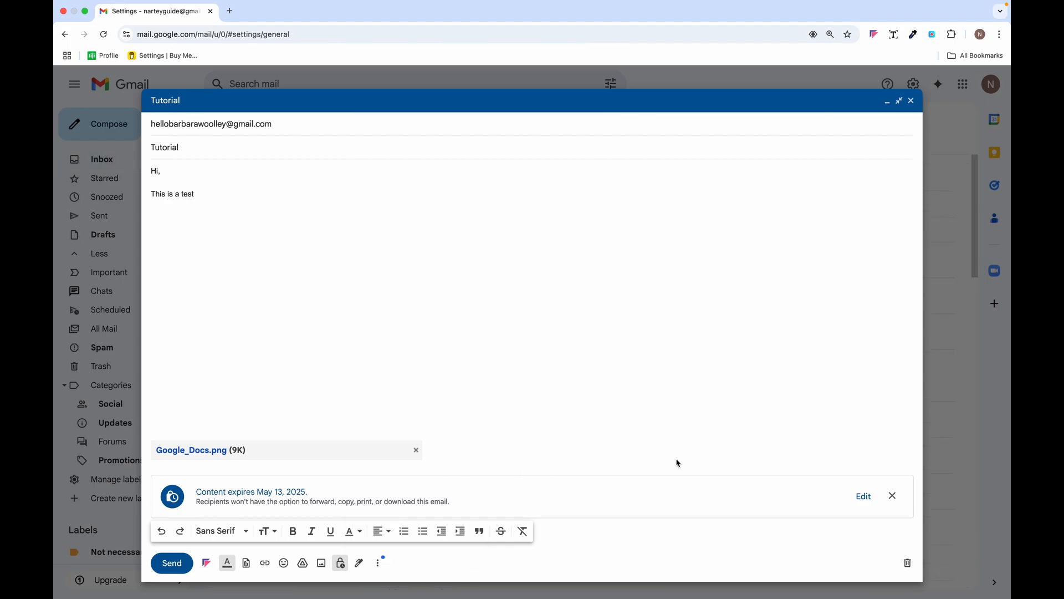
{"action": "left_click", "coordinate": [378, 563]}
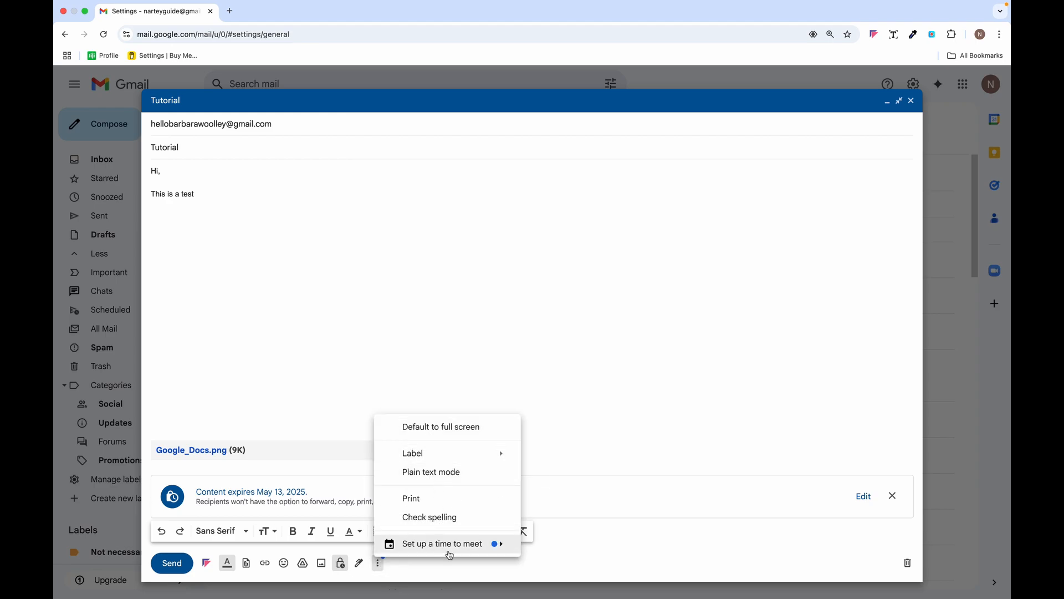
{"action": "mouse_move", "coordinate": [450, 555]}
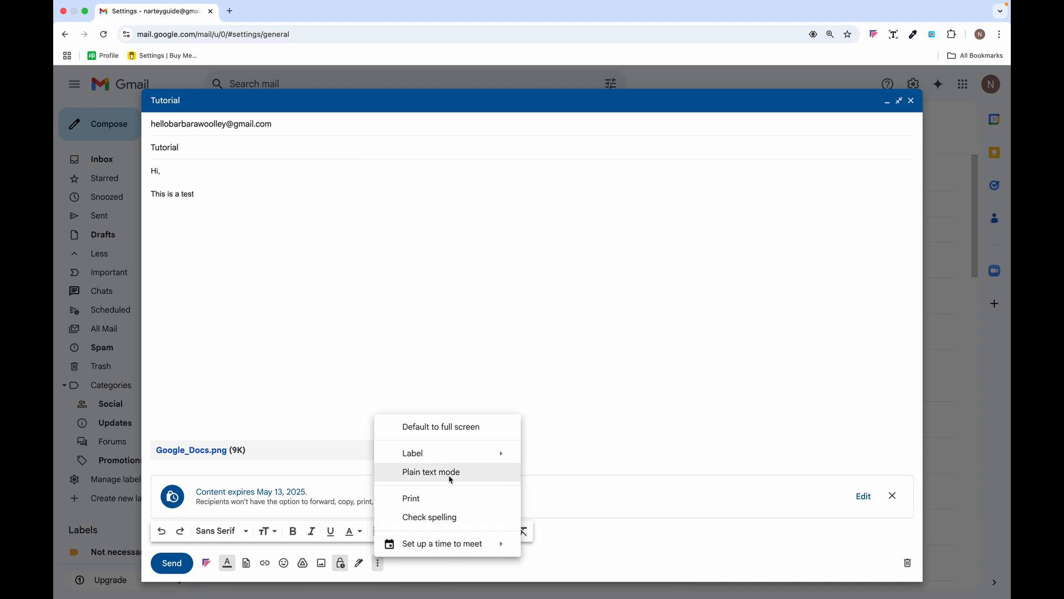
{"action": "left_click", "coordinate": [329, 410]}
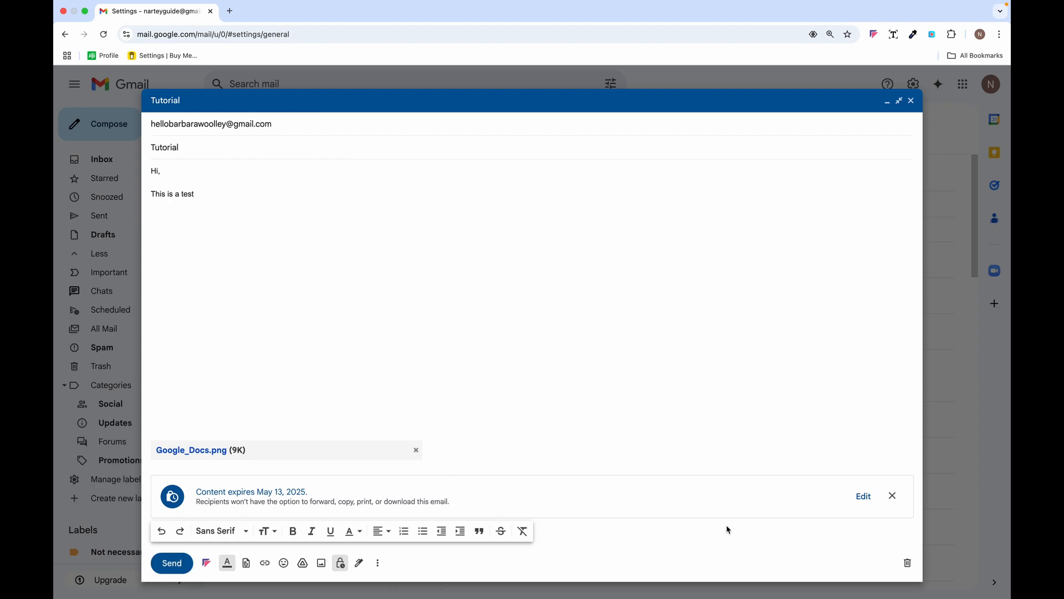
{"action": "left_click", "coordinate": [893, 496]}
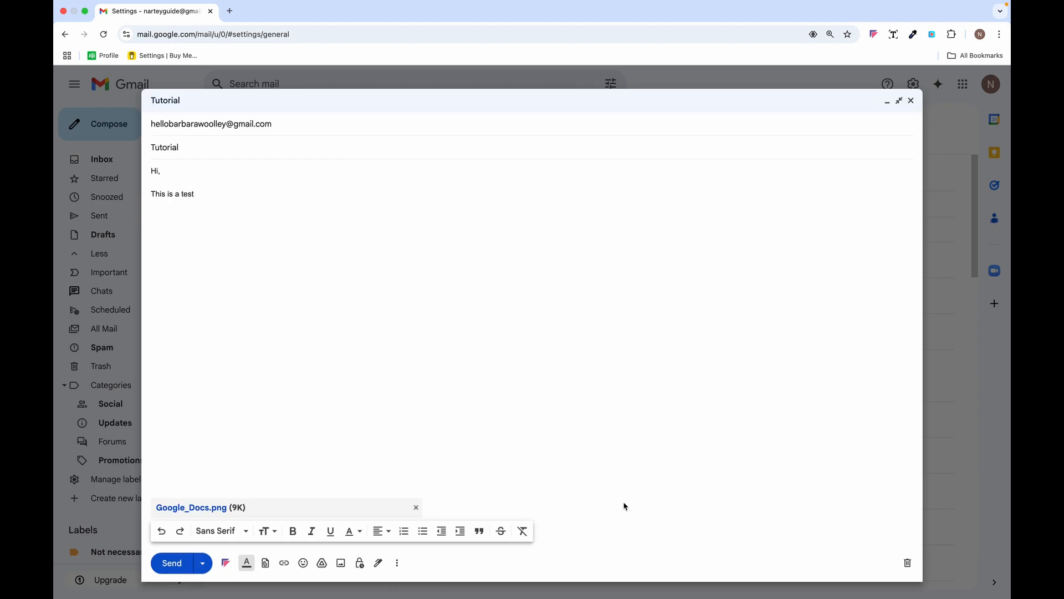
- Use Pick date & time to schedule the Tutorial email for May 13 at 6:00 AM
{"action": "left_click", "coordinate": [204, 565]}
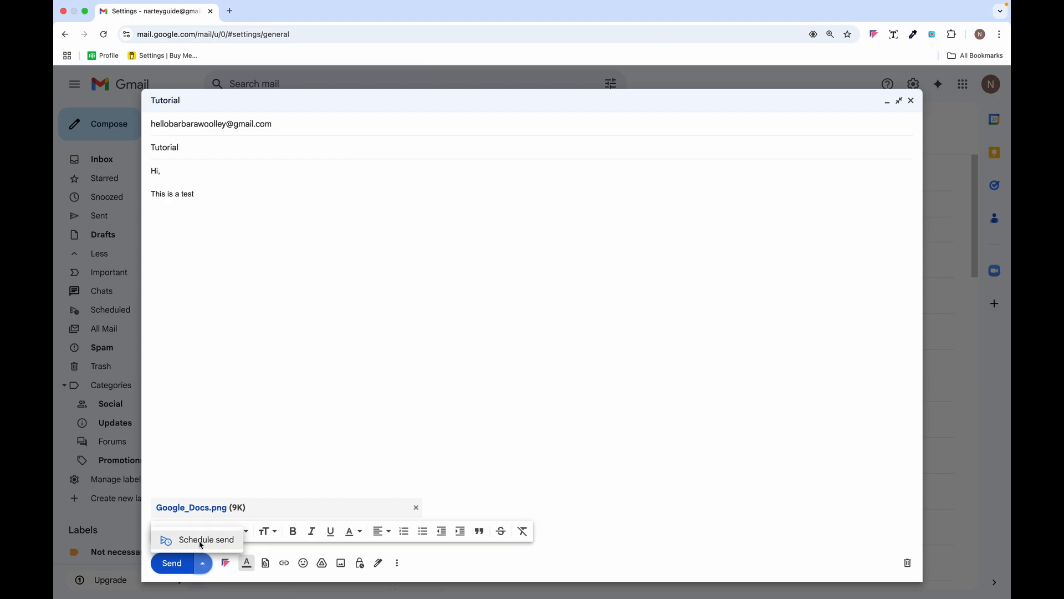
{"action": "left_click", "coordinate": [258, 434]}
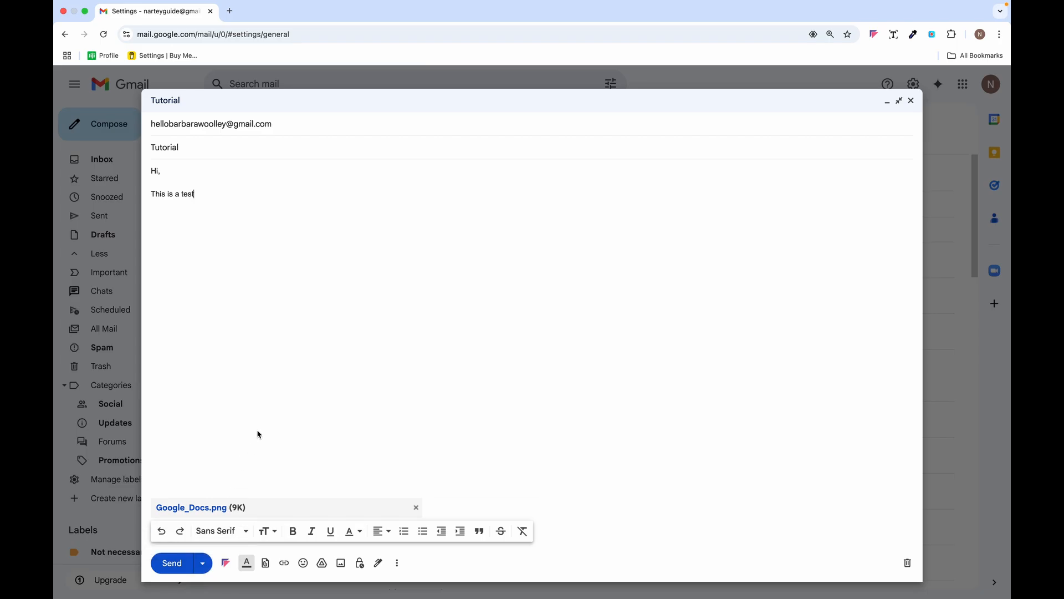
{"action": "left_click", "coordinate": [204, 565]}
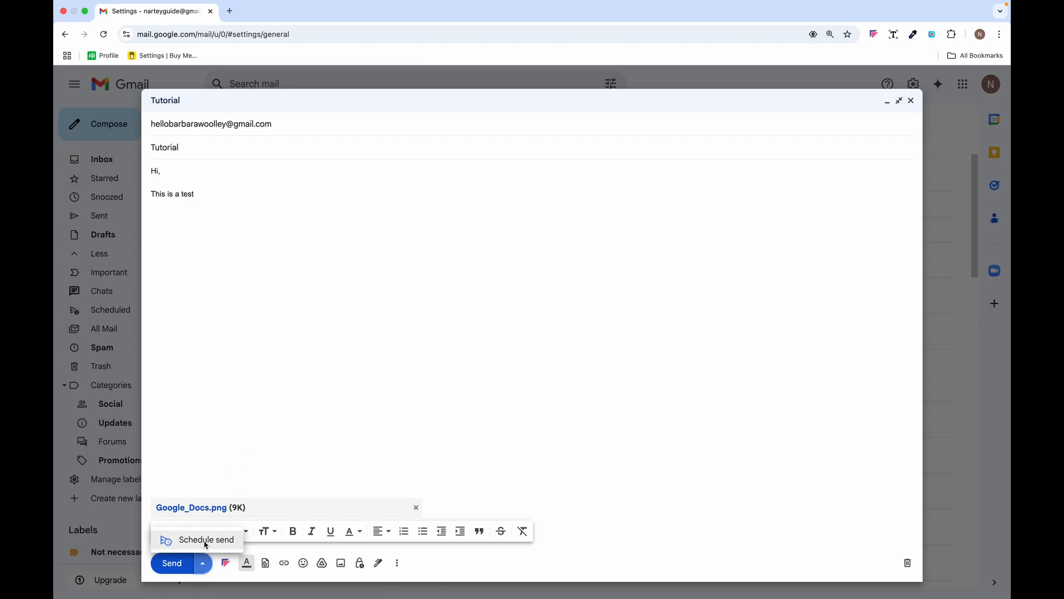
{"action": "left_click", "coordinate": [206, 541]}
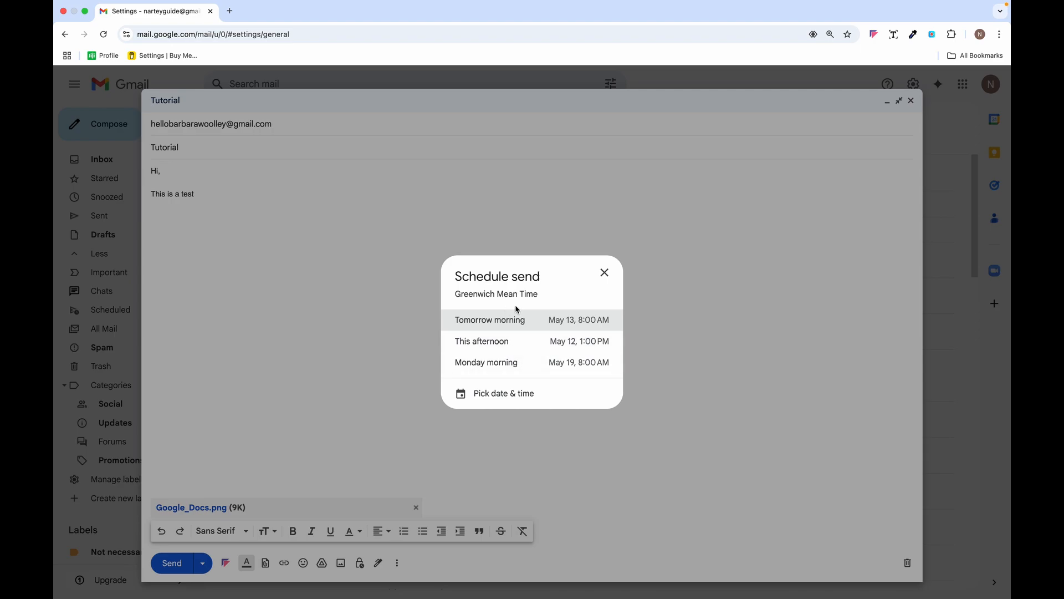
{"action": "left_click", "coordinate": [512, 395]}
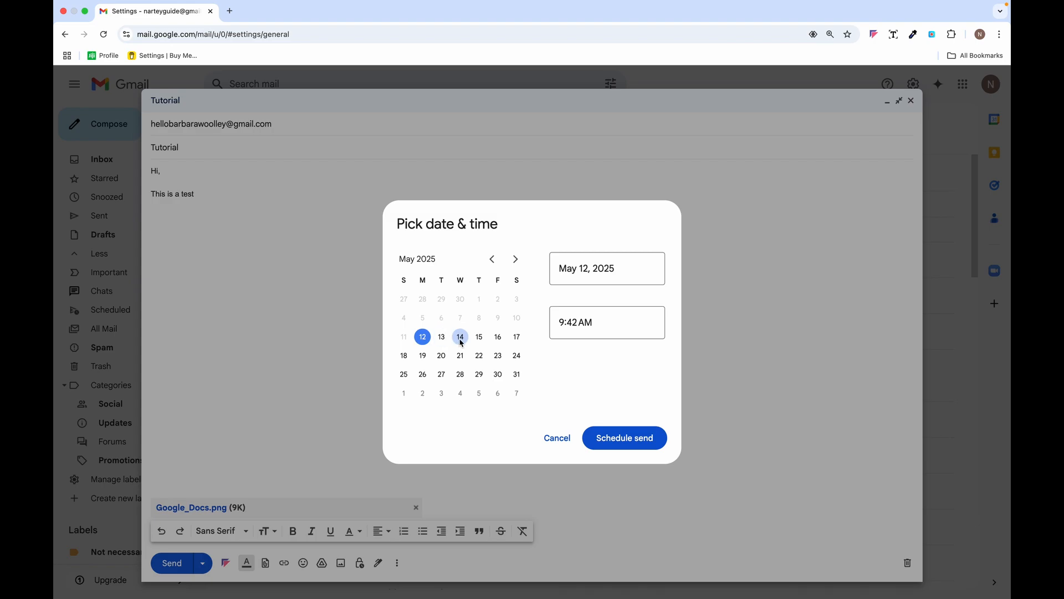
{"action": "left_click", "coordinate": [441, 338]}
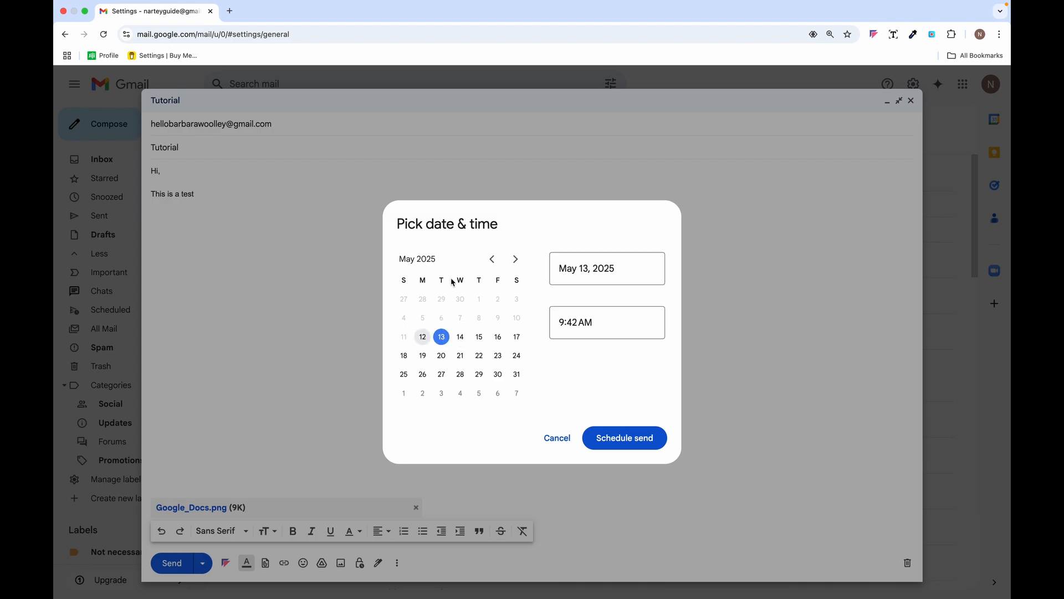
{"action": "left_click", "coordinate": [585, 326]}
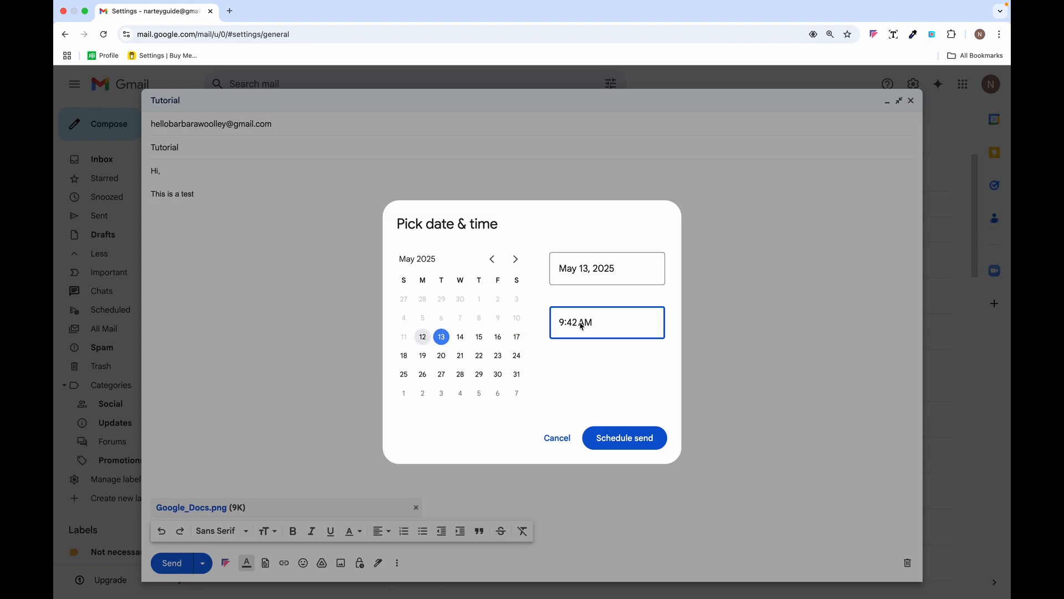
{"action": "left_click", "coordinate": [563, 324]}
{"action": "key", "text": "BackSpace"}
{"action": "type", "text": "6"}
{"action": "left_click", "coordinate": [599, 385]}
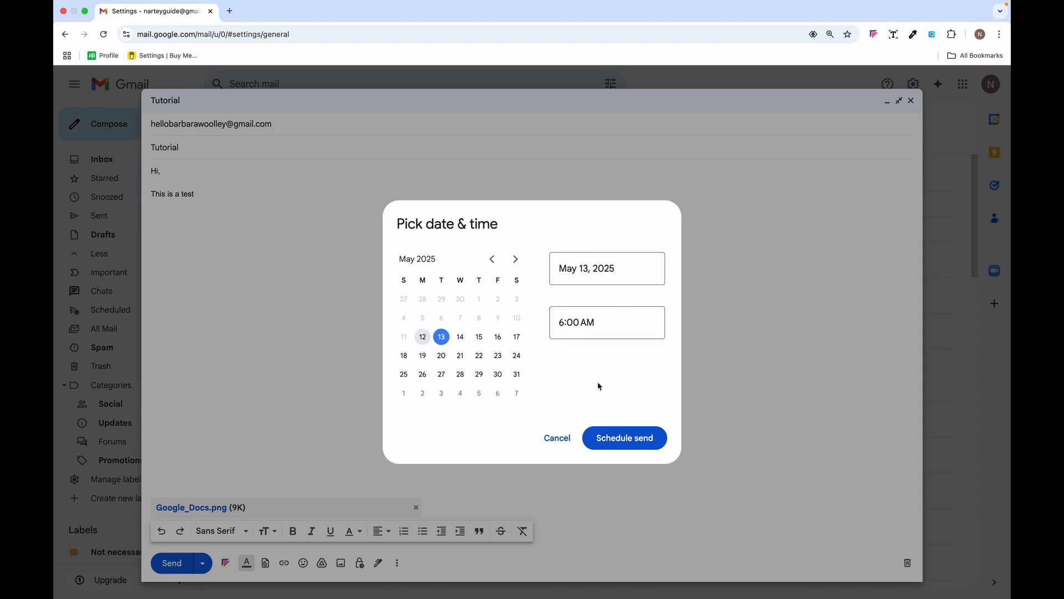
{"action": "left_click", "coordinate": [638, 438]}
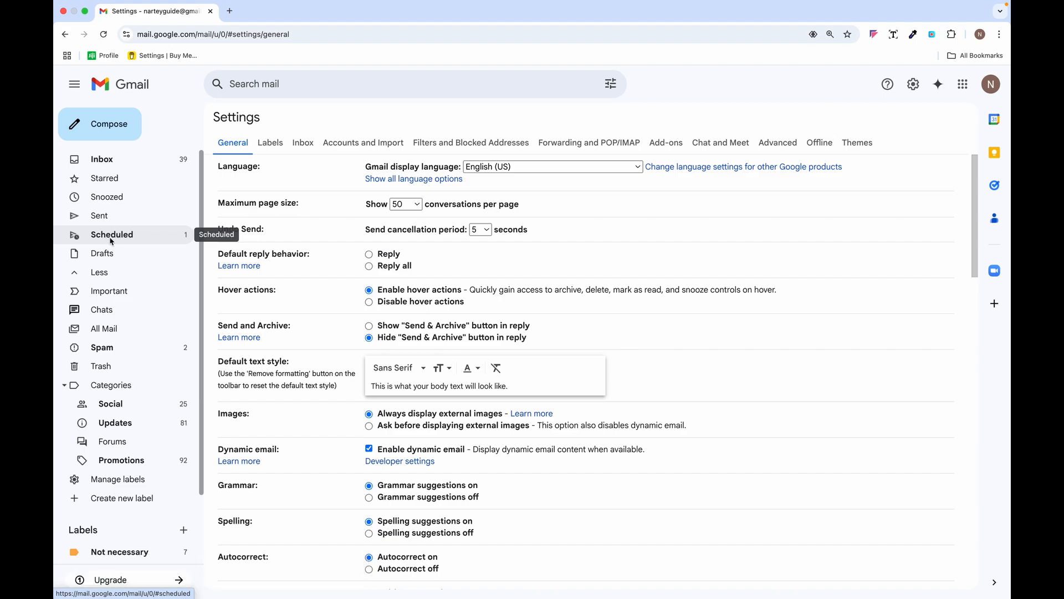
- Check the Scheduled folder to confirm the Tutorial email is queued for tomorrow at 6:00 AM
{"action": "left_click", "coordinate": [109, 239]}
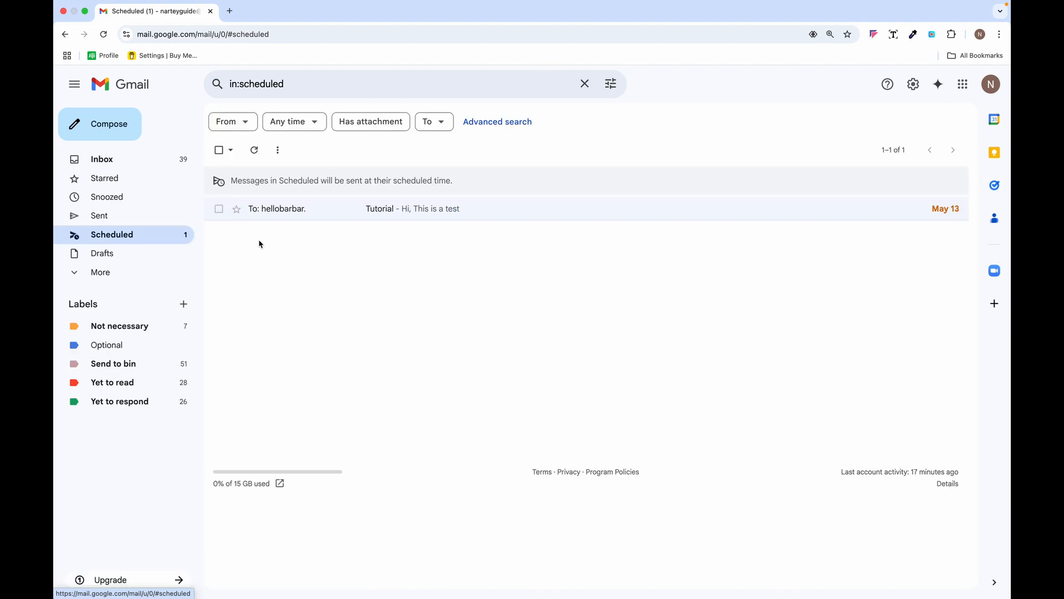
{"action": "left_click", "coordinate": [509, 215]}
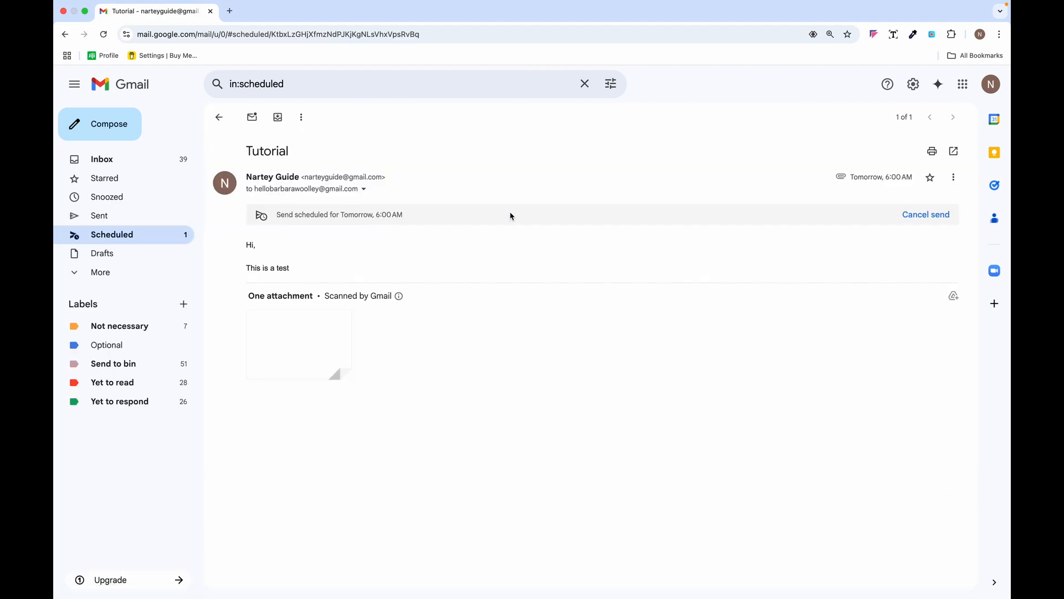
{"action": "left_click", "coordinate": [220, 118]}
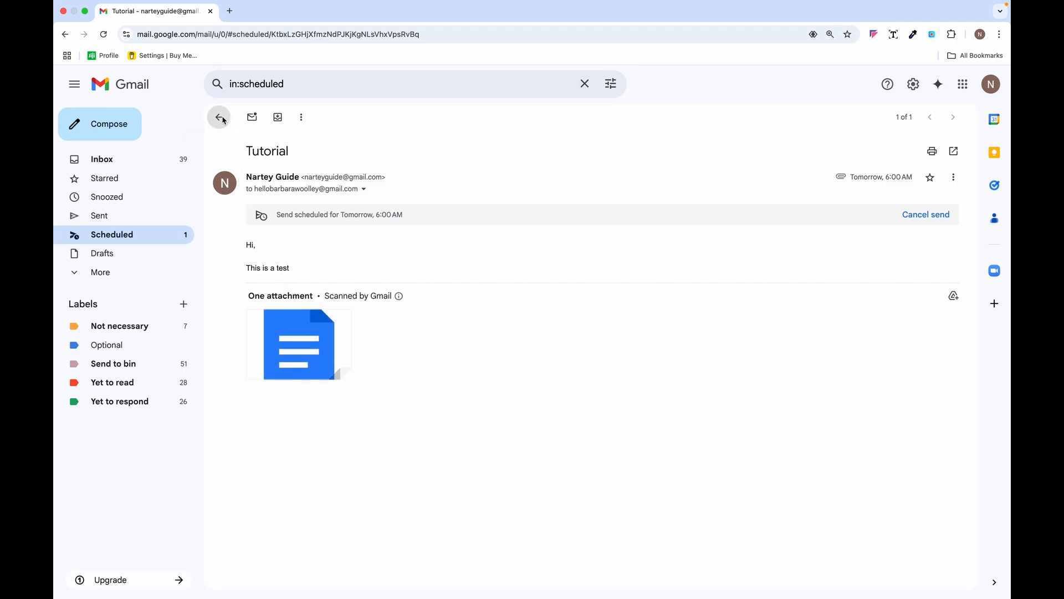
- Look over the Sent folder, then go back to the Primary inbox
{"action": "left_click", "coordinate": [81, 274]}
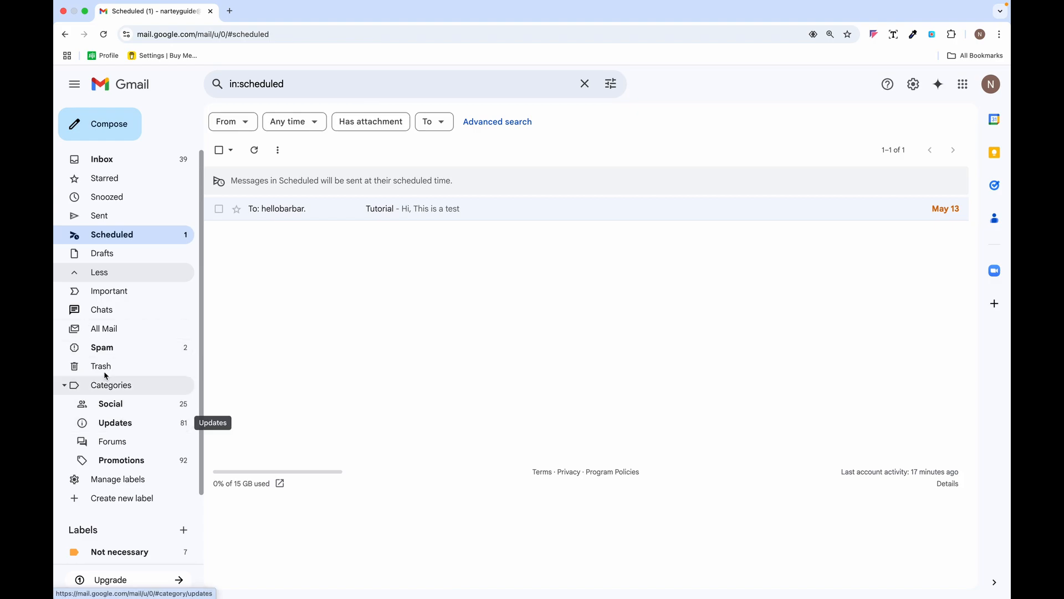
{"action": "left_click", "coordinate": [102, 220]}
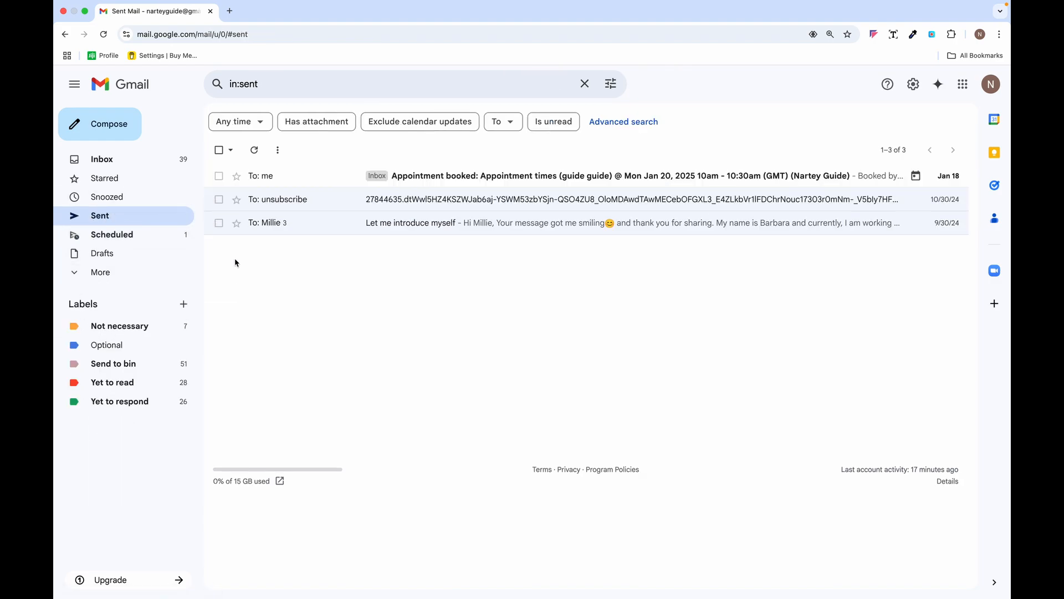
{"action": "left_click", "coordinate": [83, 272]}
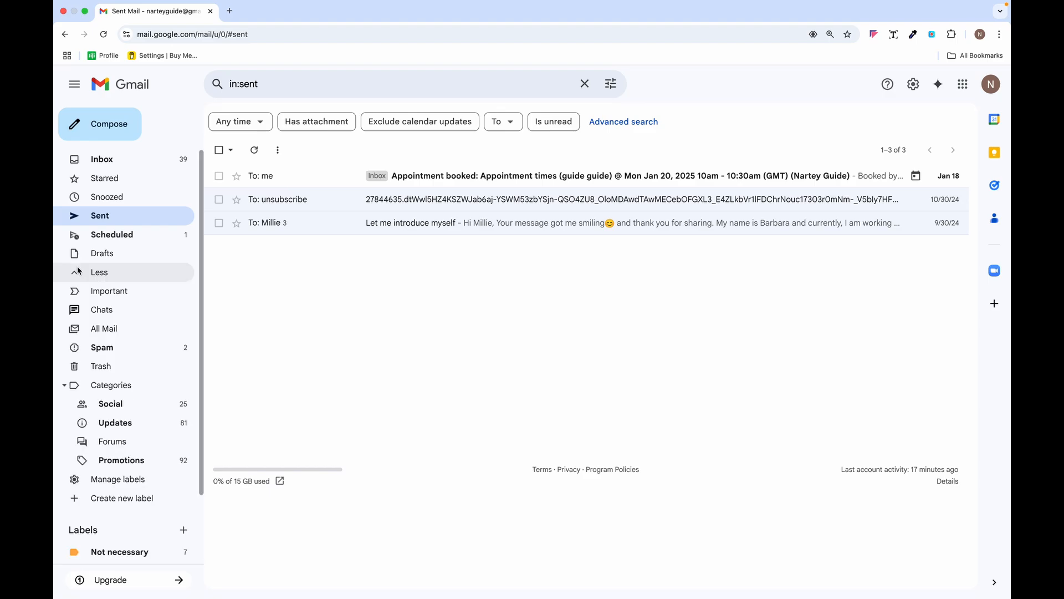
{"action": "left_click", "coordinate": [120, 165]}
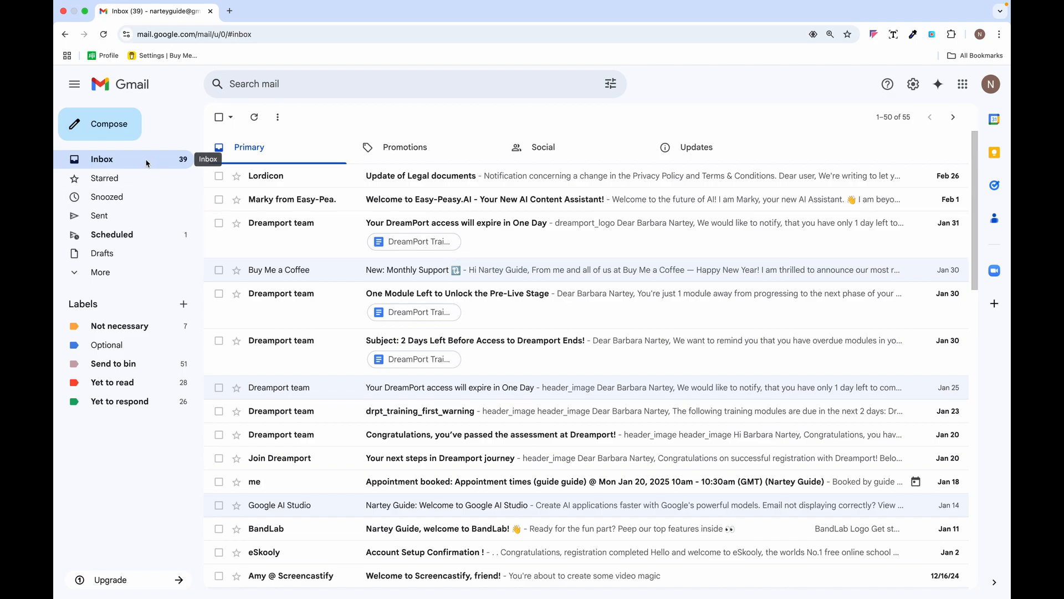
- Open the full settings page and enter Demo as the vacation responder subject
{"action": "left_click", "coordinate": [83, 274]}
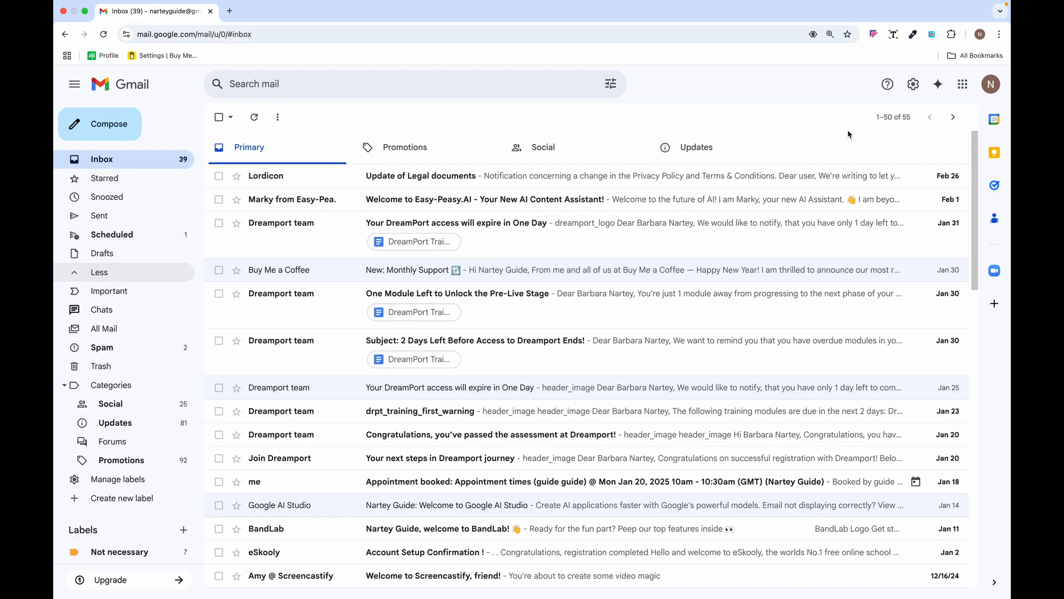
{"action": "left_click", "coordinate": [915, 87]}
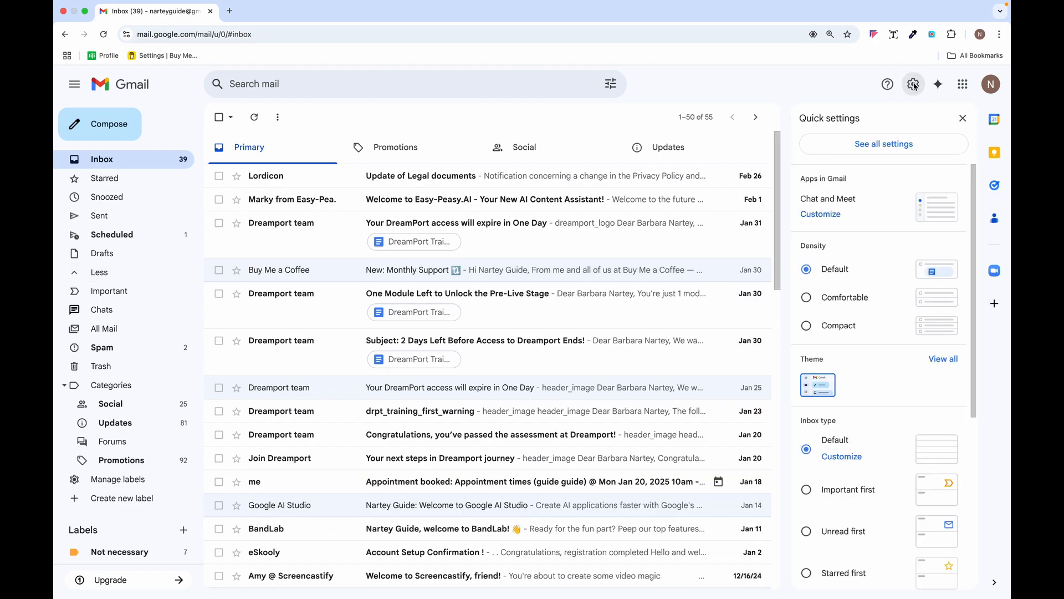
{"action": "left_click", "coordinate": [884, 144]}
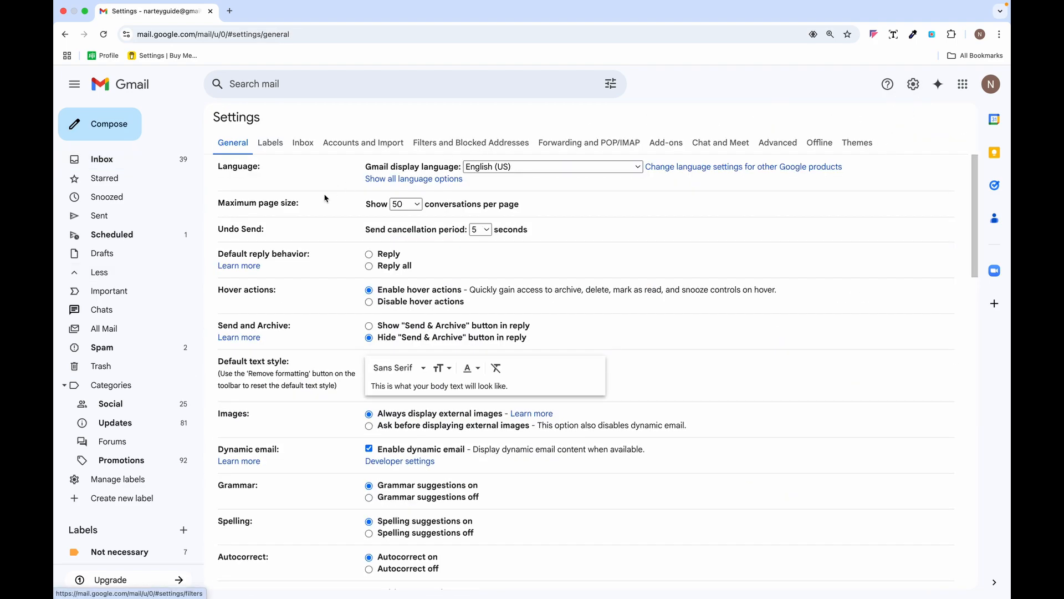
{"action": "scroll", "coordinate": [327, 199], "scroll_direction": "down", "scroll_amount": 2}
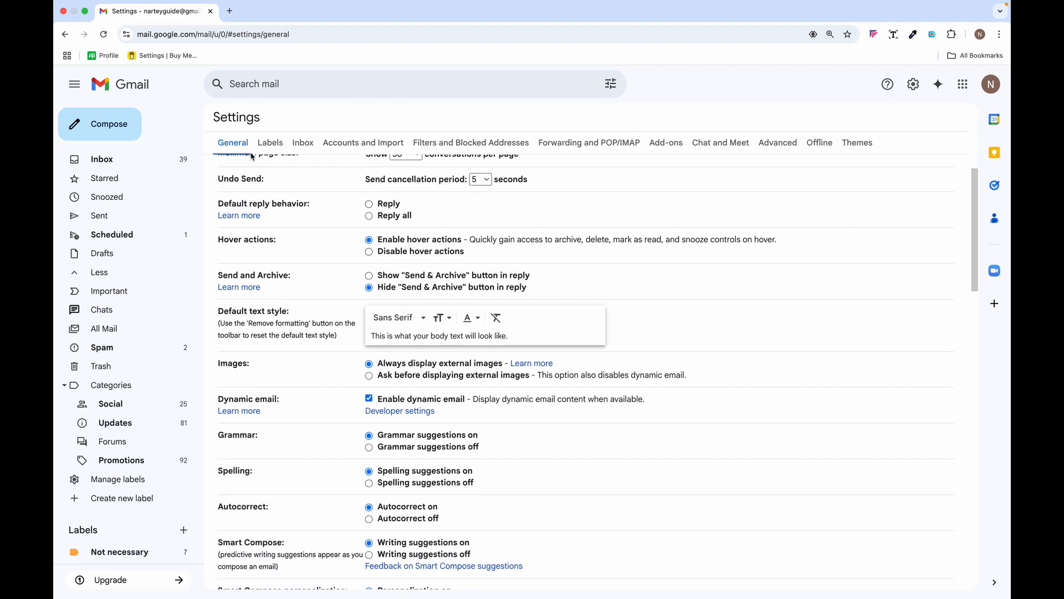
{"action": "scroll", "coordinate": [302, 253], "scroll_direction": "down", "scroll_amount": 15}
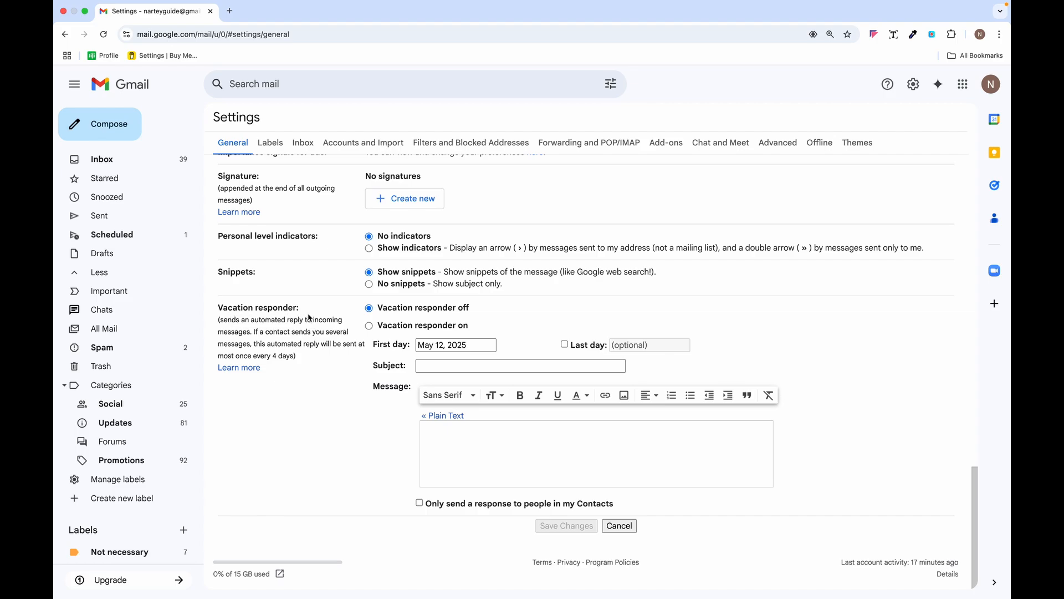
{"action": "left_click", "coordinate": [443, 366]}
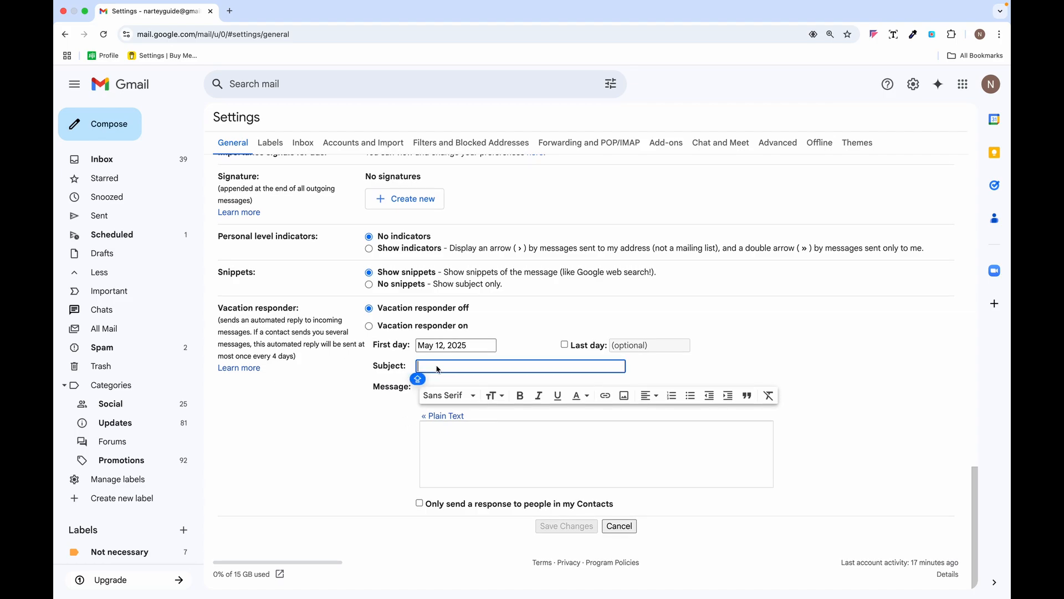
{"action": "type", "text": "Demo"}
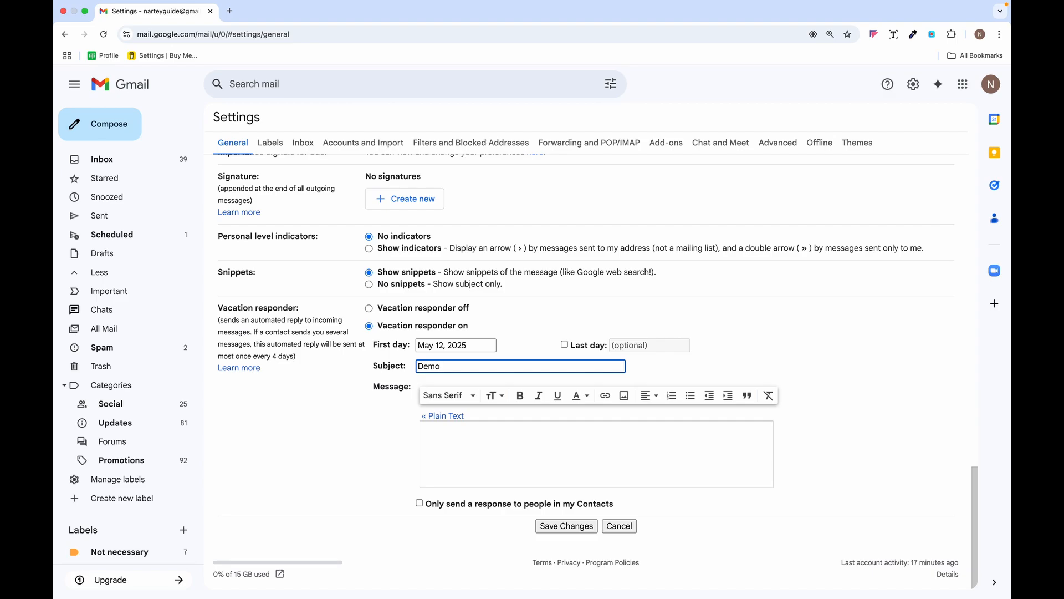
- Keep May 12, 2025 as the first day, try an end date, and begin the reply message
{"action": "left_click", "coordinate": [463, 345]}
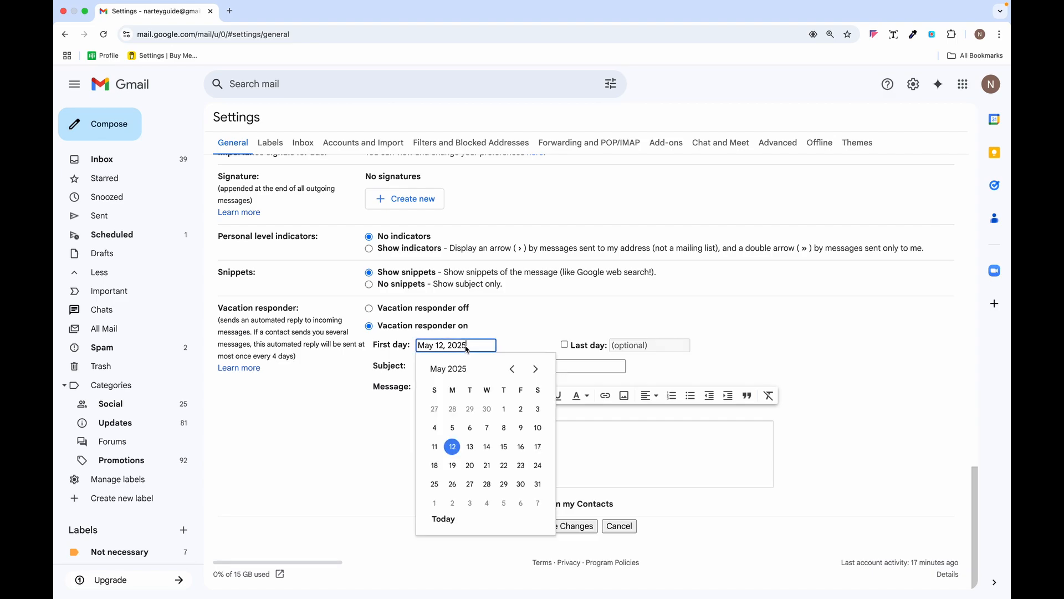
{"action": "left_click", "coordinate": [453, 447]}
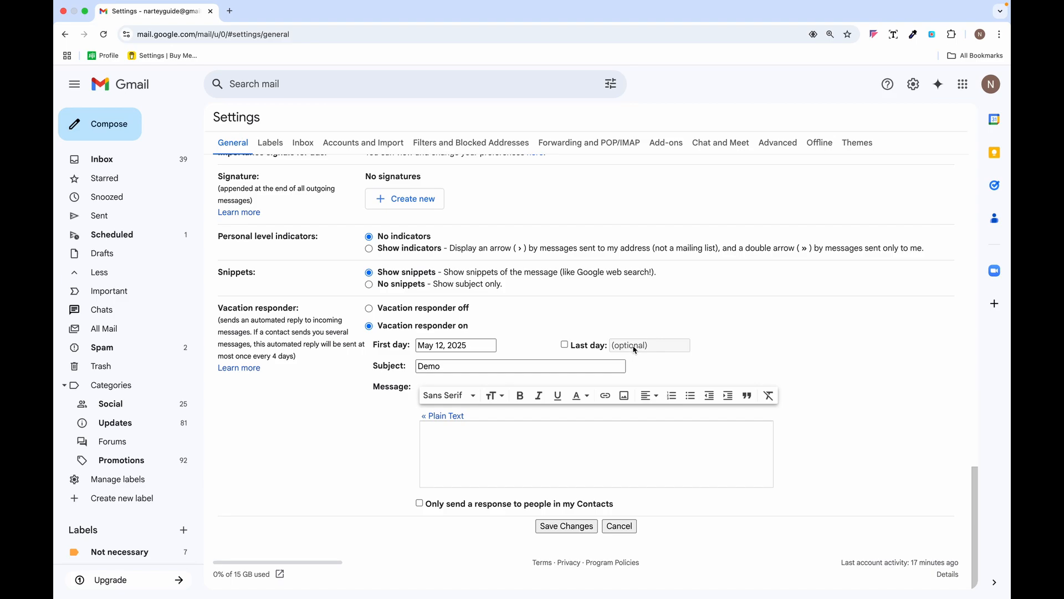
{"action": "left_click", "coordinate": [565, 346]}
{"action": "left_click", "coordinate": [565, 346]}
{"action": "left_click", "coordinate": [566, 346]}
{"action": "left_click", "coordinate": [637, 348]}
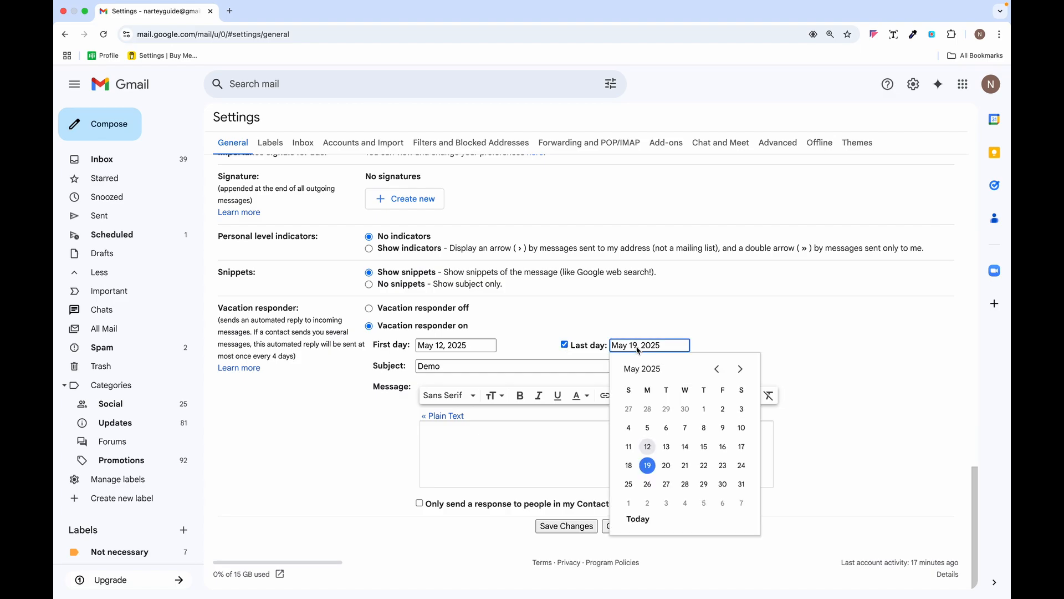
{"action": "left_click", "coordinate": [448, 439]}
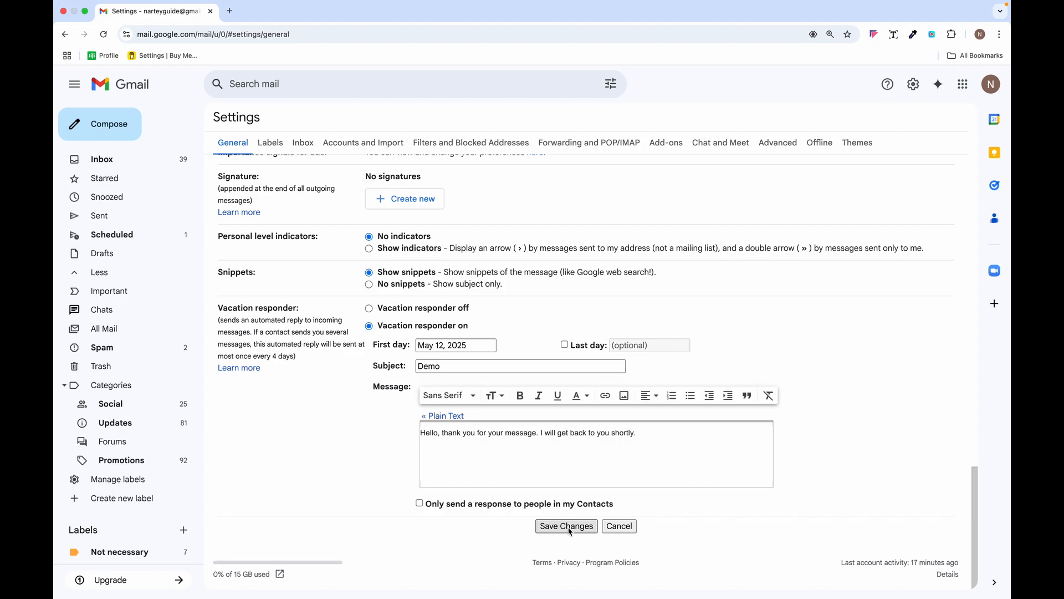
- Create a new signature, naming it with the user's name
{"action": "scroll", "coordinate": [463, 426], "scroll_direction": "up", "scroll_amount": 2}
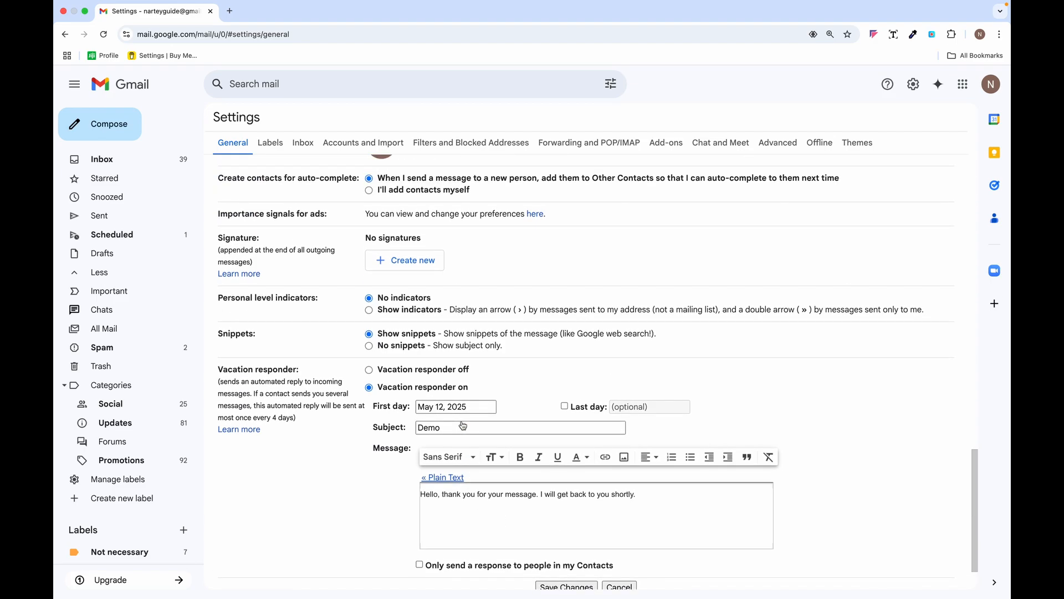
{"action": "scroll", "coordinate": [462, 426], "scroll_direction": "up", "scroll_amount": 3}
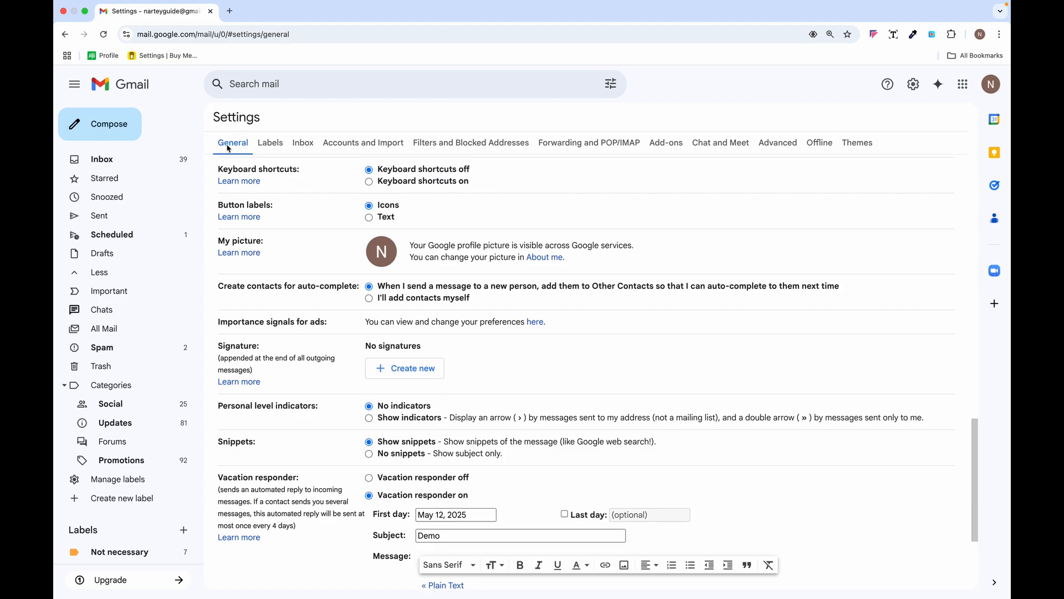
{"action": "left_click", "coordinate": [422, 374]}
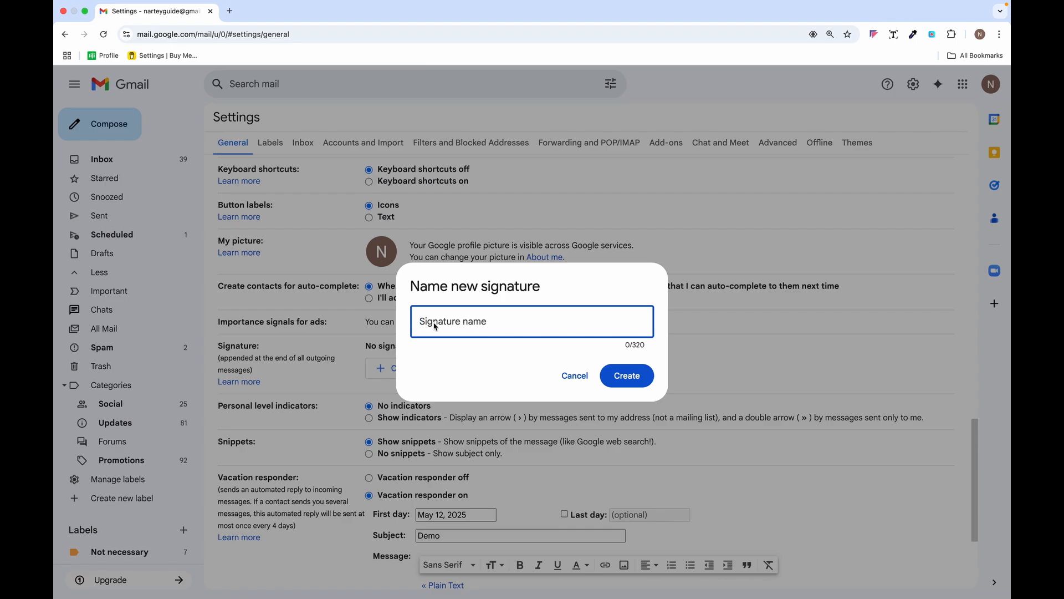
{"action": "type", "text": "Barbara"}
{"action": "left_click", "coordinate": [637, 376]}
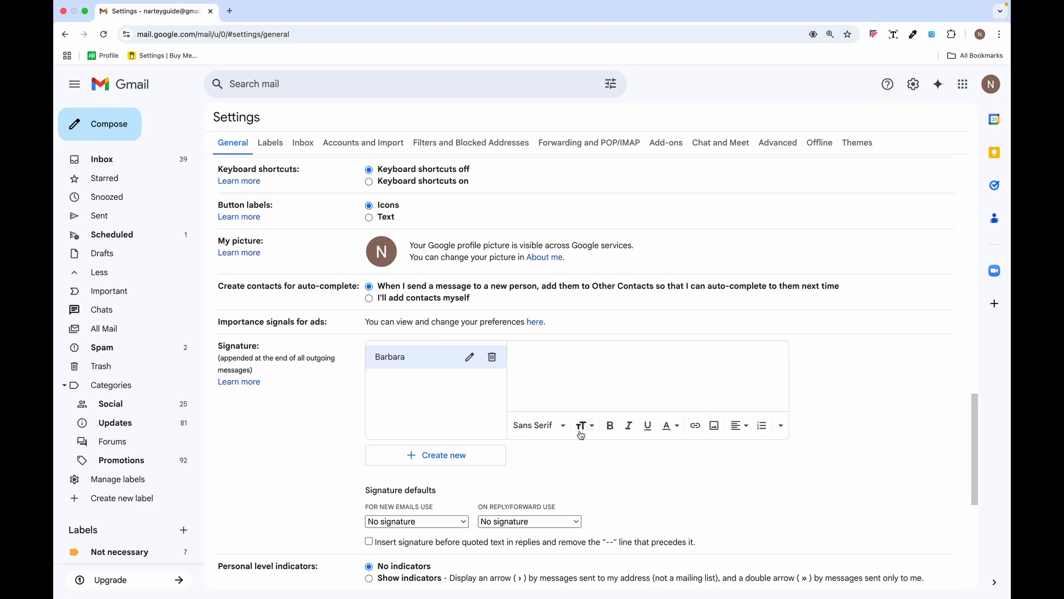
- Write the signature text: the user's name, then Contact and Social Links lines
{"action": "left_click", "coordinate": [528, 366]}
{"action": "key", "text": "Caps_Lock"}
{"action": "type", "text": "Barbara"}
{"action": "key", "text": "Return"}
{"action": "type", "text": "Contact"}
{"action": "key", "text": "Return"}
{"action": "key", "text": "Caps_Lock"}
{"action": "type", "text": "Social Links"}
{"action": "scroll", "coordinate": [565, 318], "scroll_direction": "down", "scroll_amount": 2}
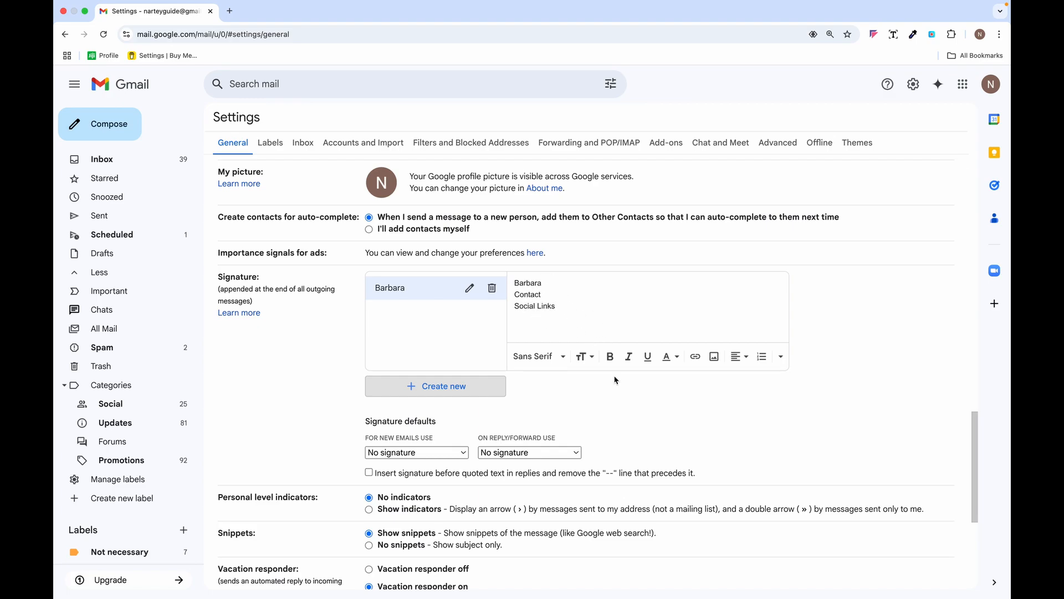
{"action": "scroll", "coordinate": [616, 380], "scroll_direction": "down", "scroll_amount": 5}
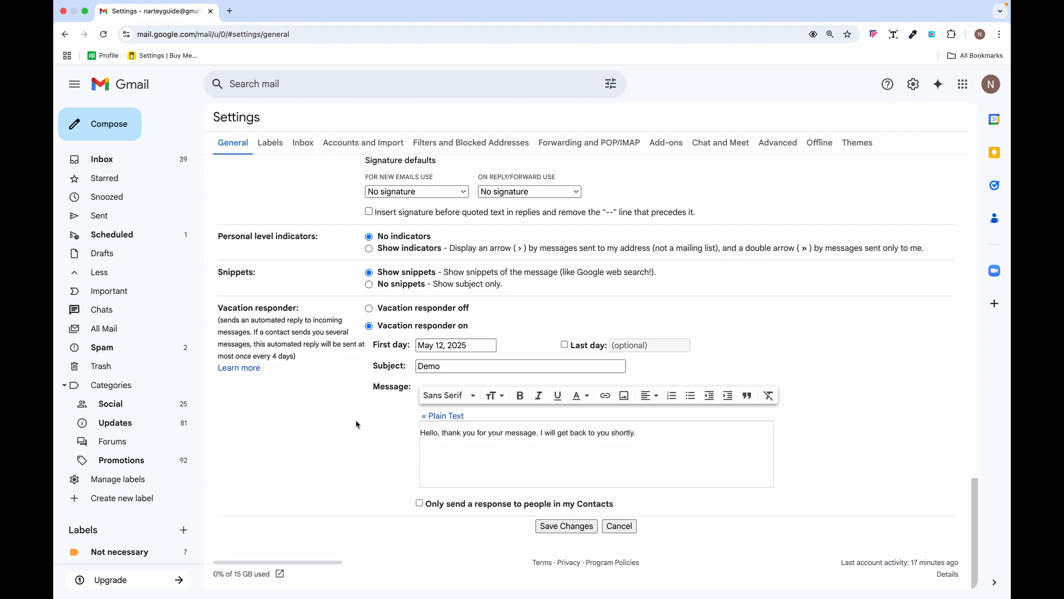
{"action": "scroll", "coordinate": [355, 421], "scroll_direction": "up", "scroll_amount": 10}
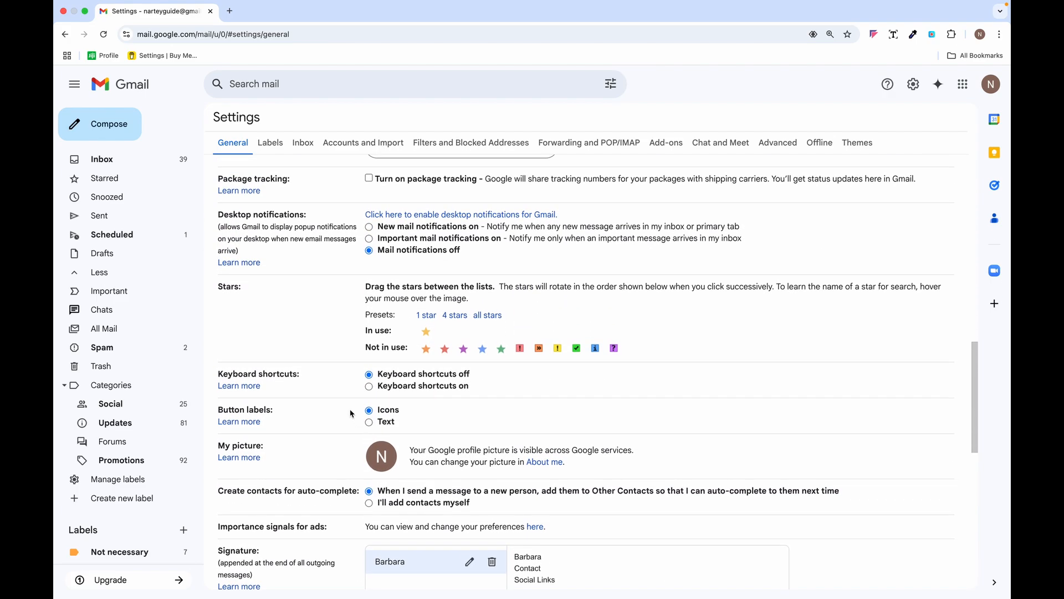
{"action": "scroll", "coordinate": [335, 354], "scroll_direction": "up", "scroll_amount": 5}
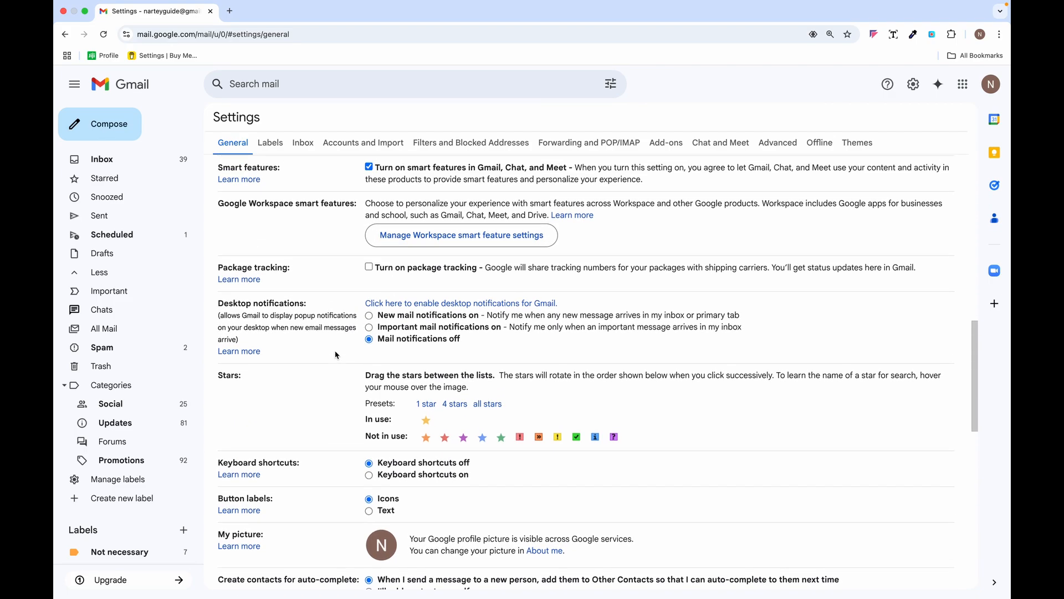
- Scroll to the top of General settings and open the Undo Send cancellation-period dropdown
{"action": "scroll", "coordinate": [336, 355], "scroll_direction": "up", "scroll_amount": 6}
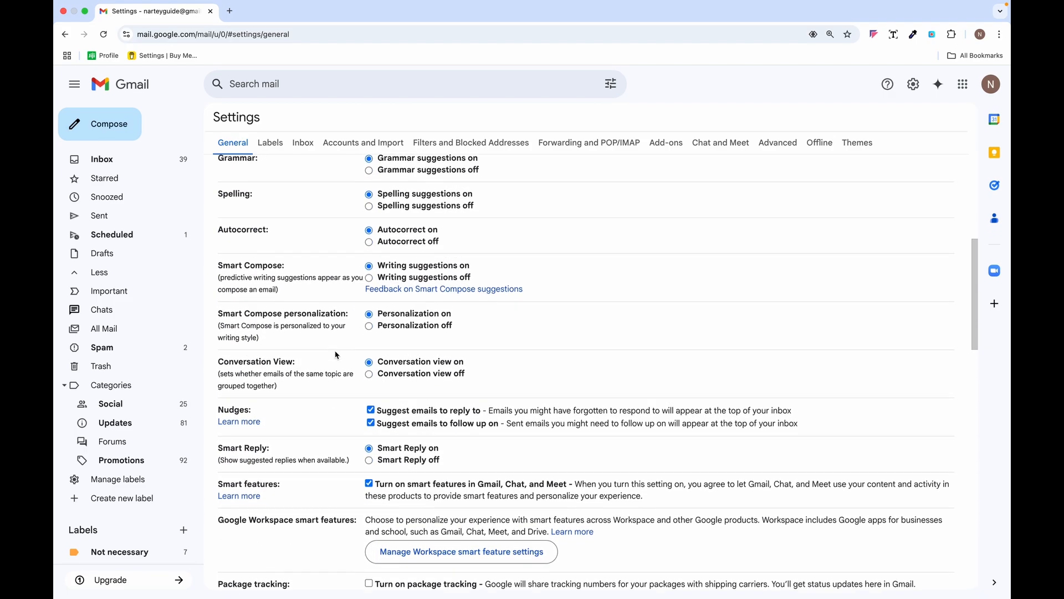
{"action": "scroll", "coordinate": [336, 355], "scroll_direction": "up", "scroll_amount": 3}
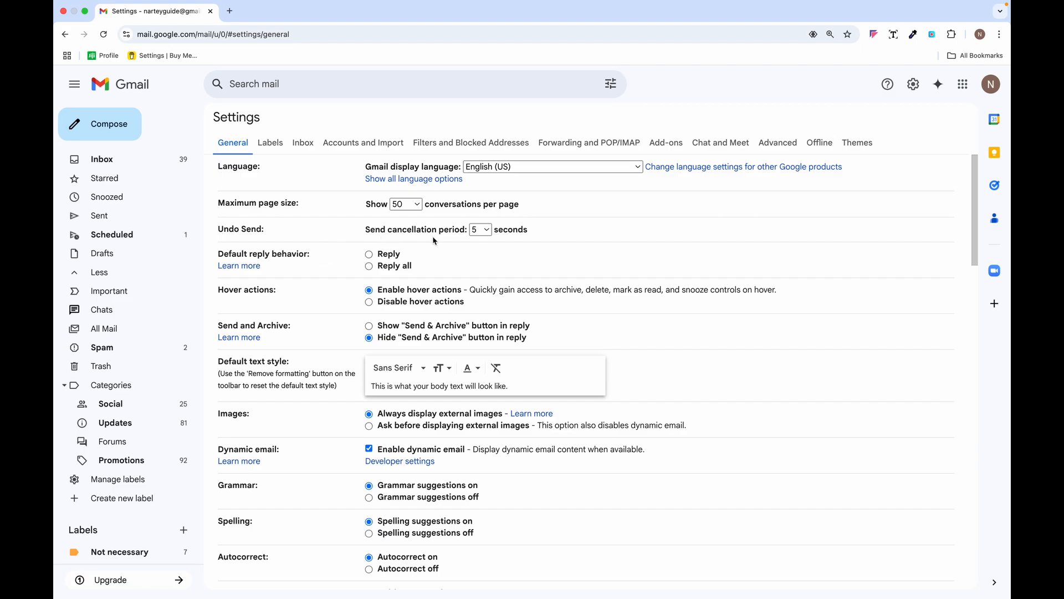
{"action": "left_click", "coordinate": [488, 230]}
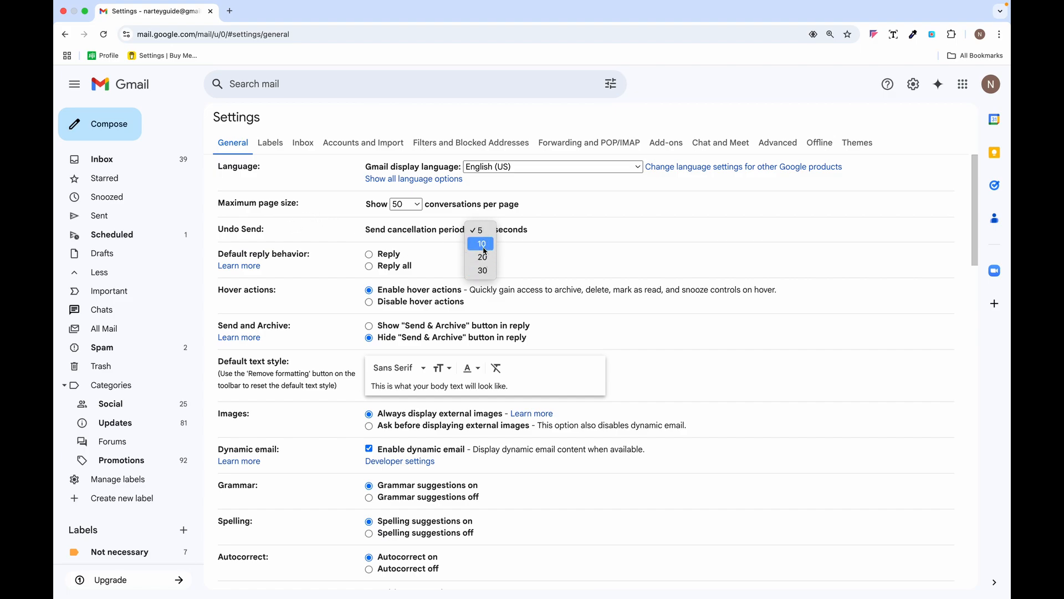
- Set the Undo Send cancellation period to 10 seconds
{"action": "left_click", "coordinate": [482, 244]}
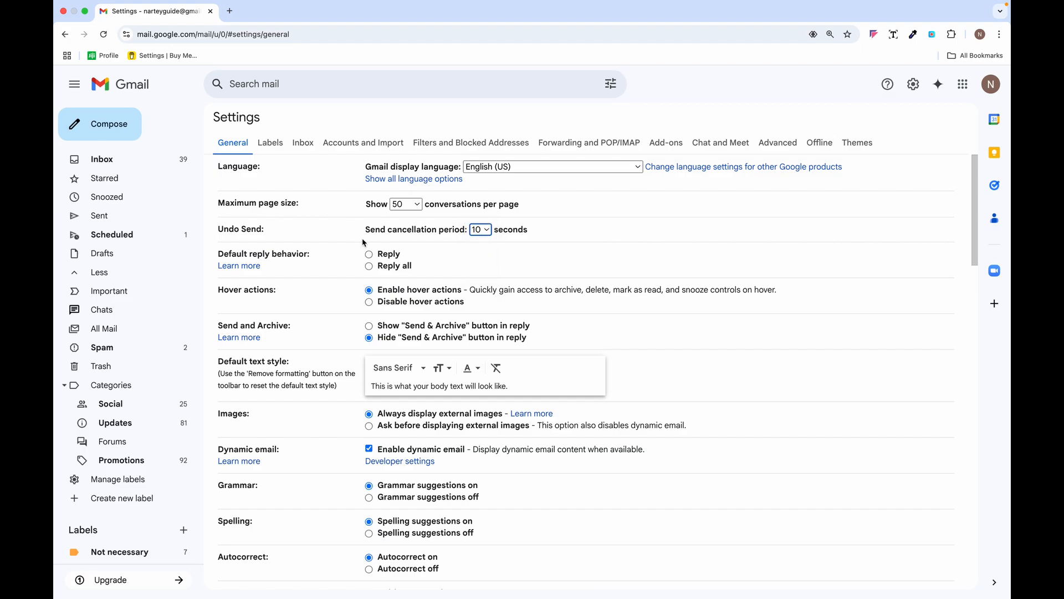
{"action": "left_click", "coordinate": [489, 232]}
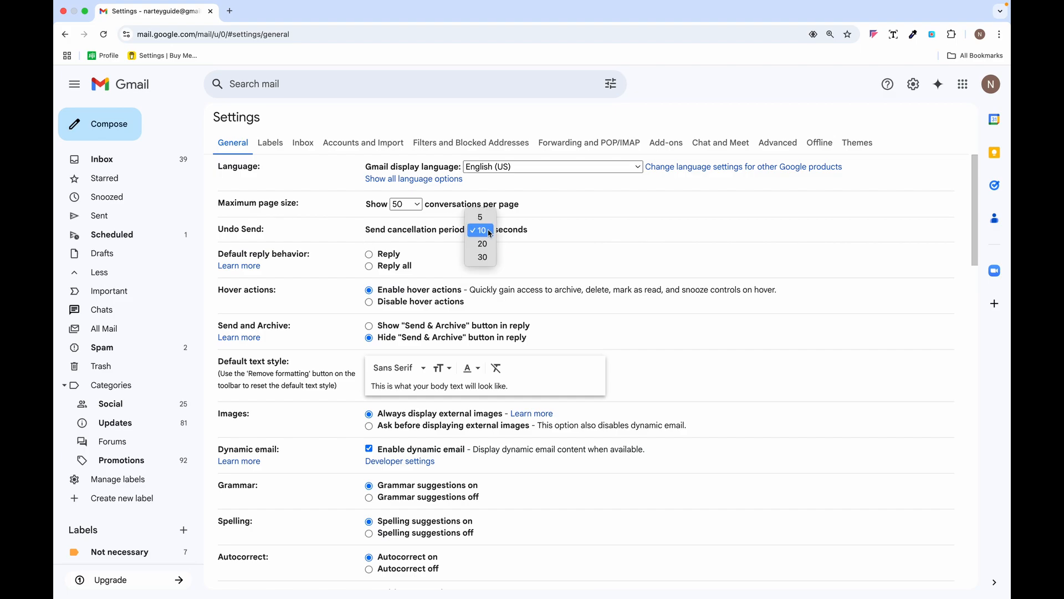
{"action": "left_click", "coordinate": [489, 232]}
{"action": "left_click", "coordinate": [489, 231]}
{"action": "left_click", "coordinate": [442, 229]}
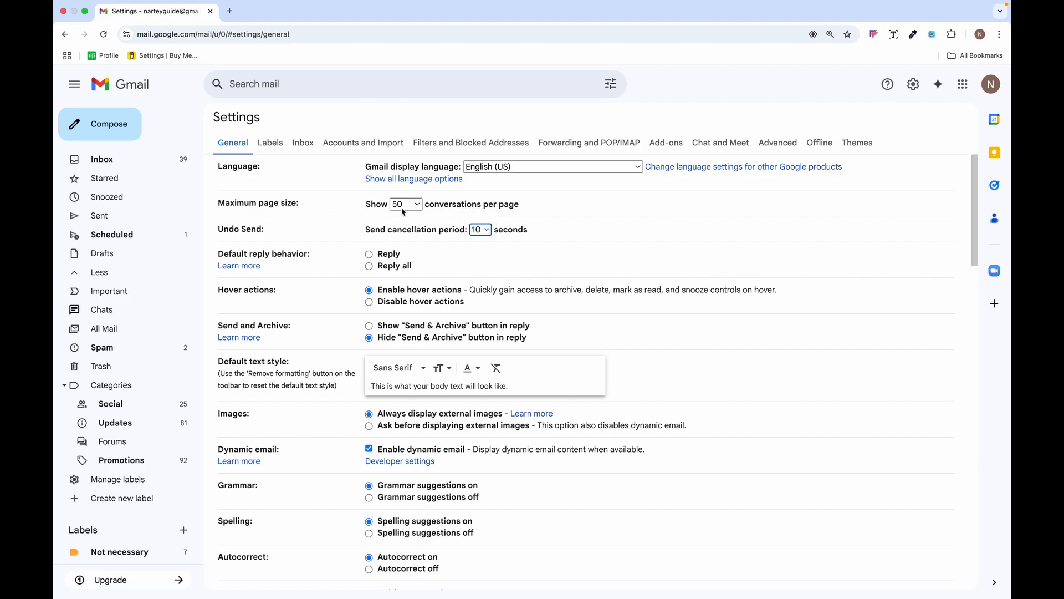
- Try a maximum page size of 25 conversations, then return it to 50
{"action": "left_click", "coordinate": [418, 206]}
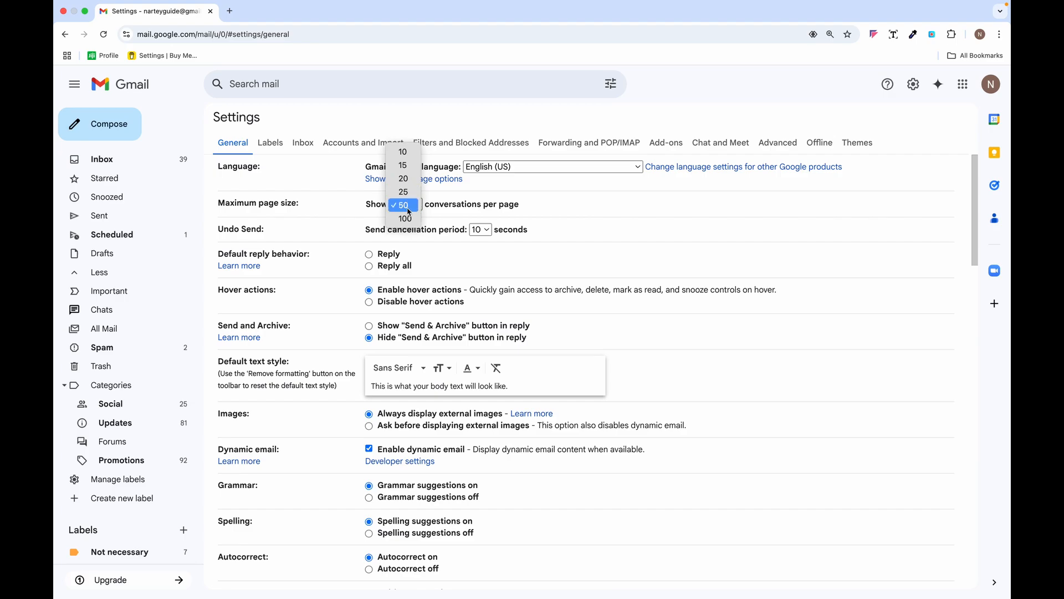
{"action": "left_click", "coordinate": [403, 192]}
{"action": "left_click", "coordinate": [420, 209]}
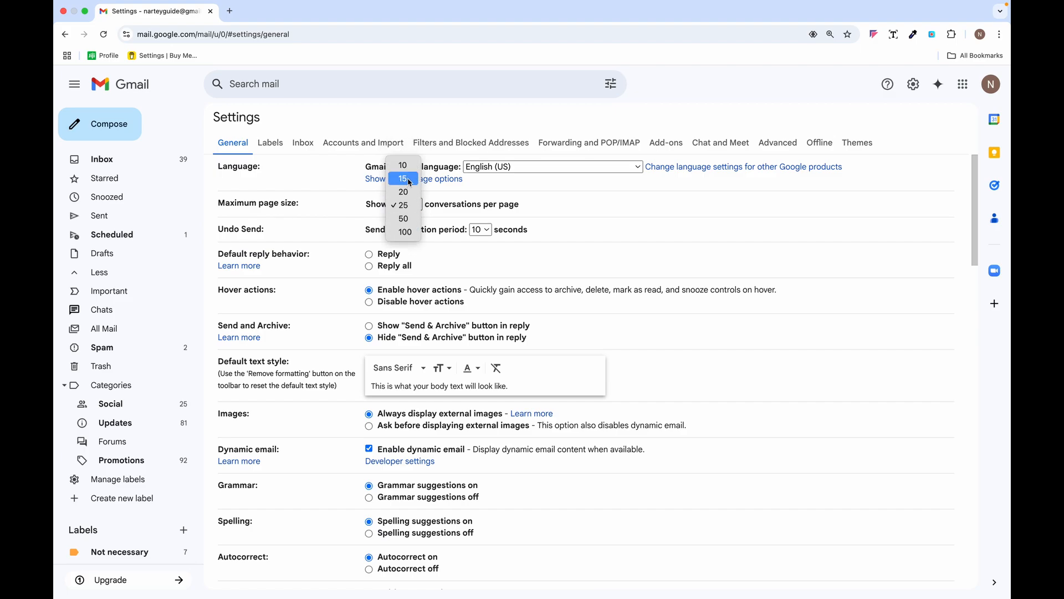
{"action": "left_click", "coordinate": [413, 219]}
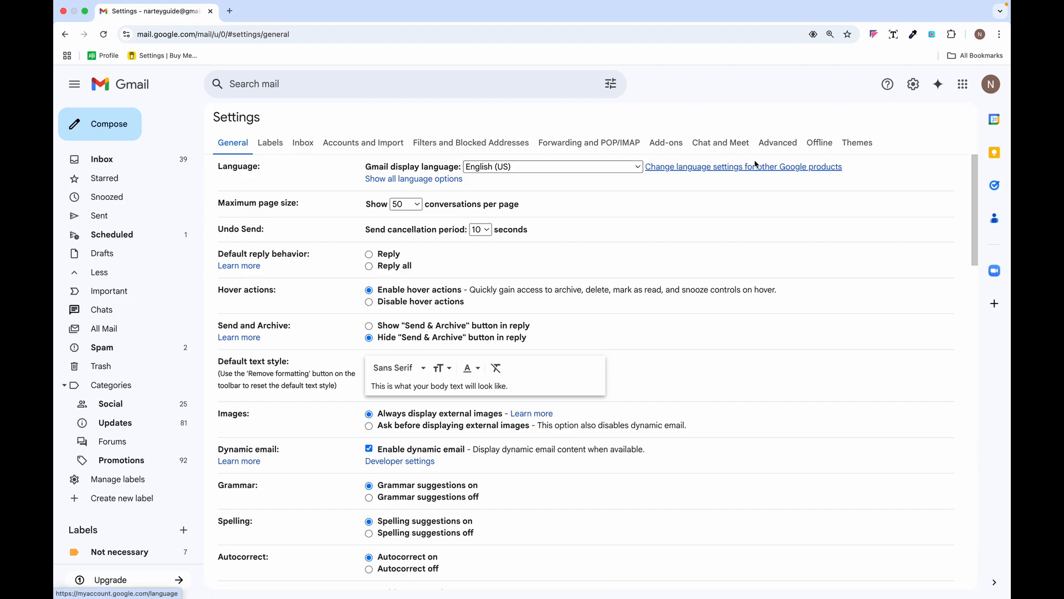
- Save the General settings changes, activating the Demo vacation responder
{"action": "scroll", "coordinate": [444, 333], "scroll_direction": "down", "scroll_amount": 15}
{"action": "scroll", "coordinate": [445, 333], "scroll_direction": "up", "scroll_amount": 3}
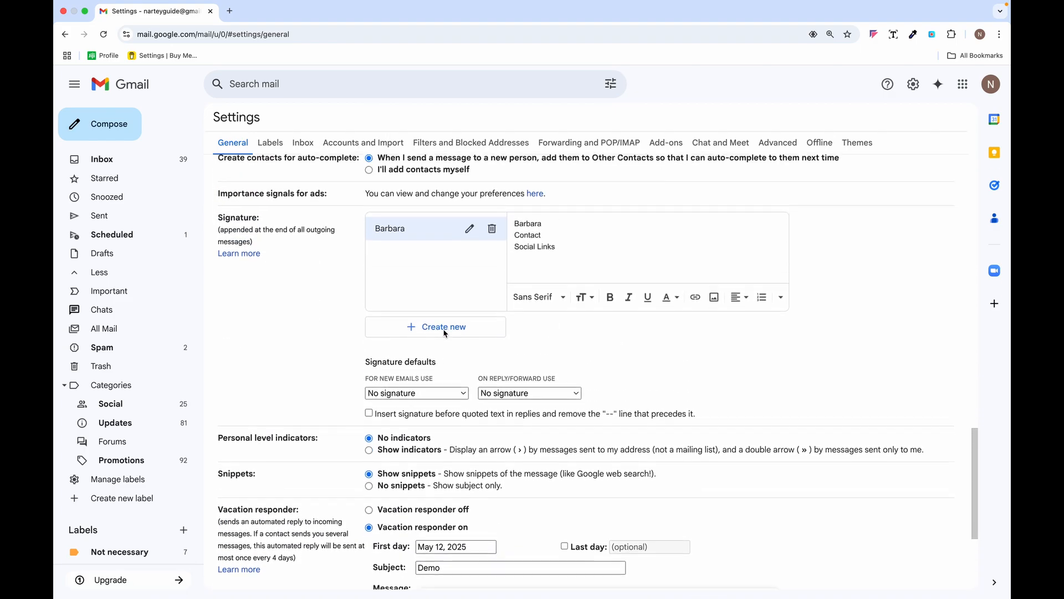
{"action": "scroll", "coordinate": [584, 424], "scroll_direction": "down", "scroll_amount": 4}
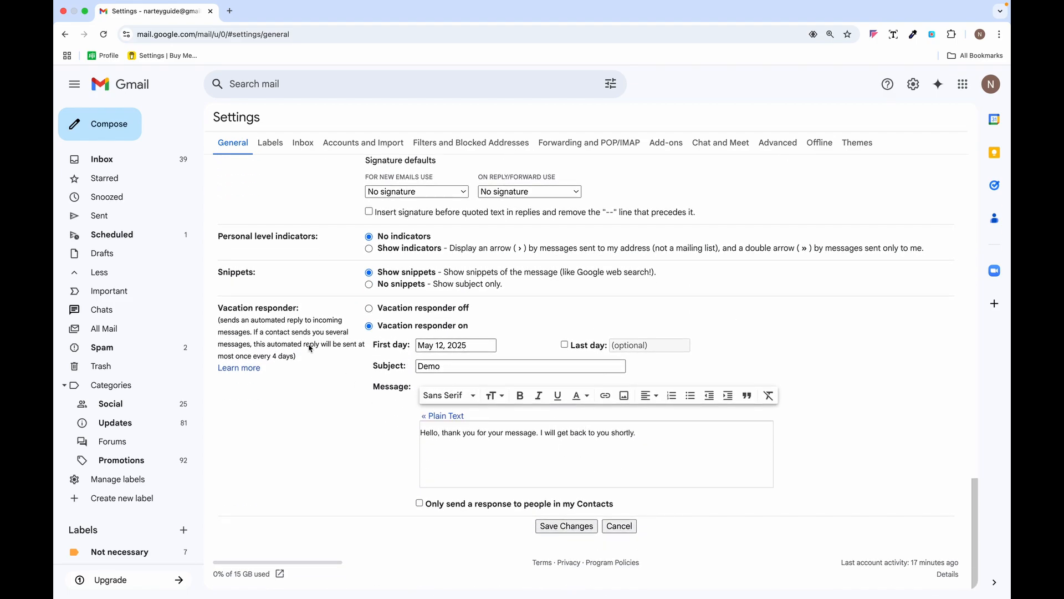
{"action": "left_click", "coordinate": [571, 526]}
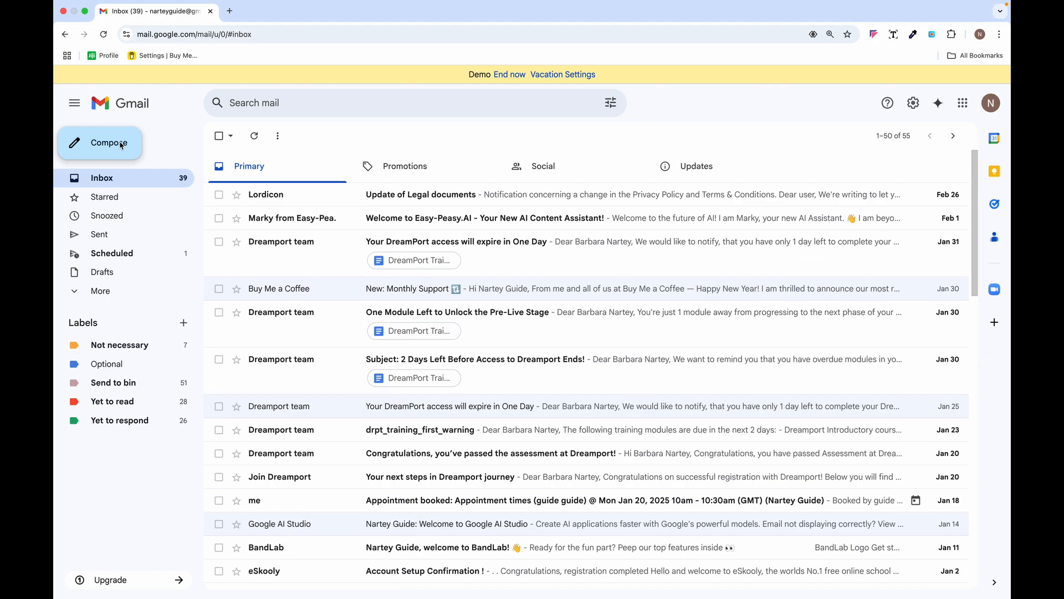
- Compose a message with the saved signature and 'Hello, thank you for reaching out', then close it as a draft
{"action": "left_click", "coordinate": [121, 146]}
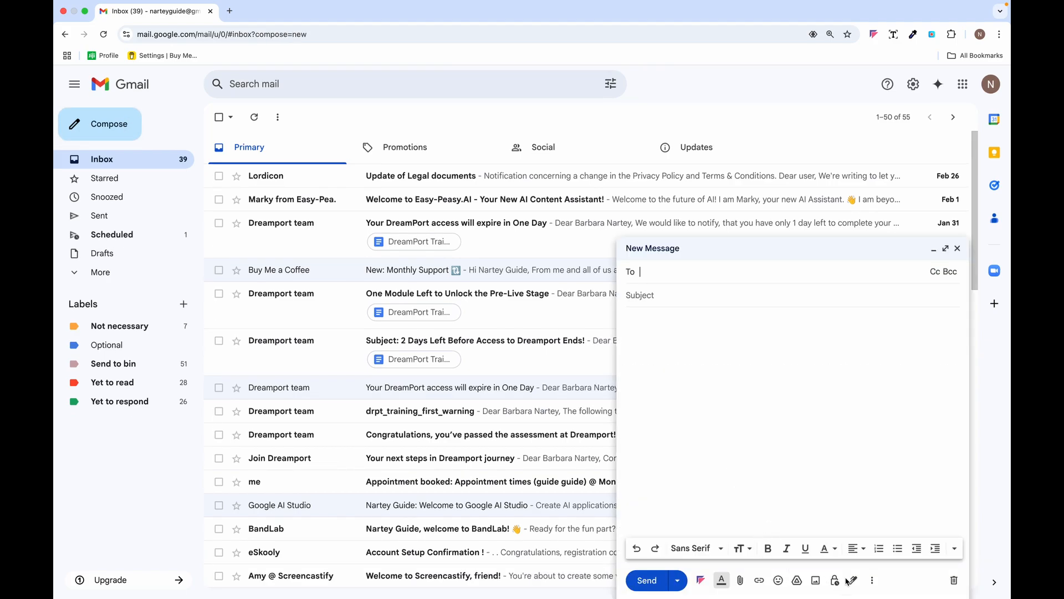
{"action": "left_click", "coordinate": [852, 580]}
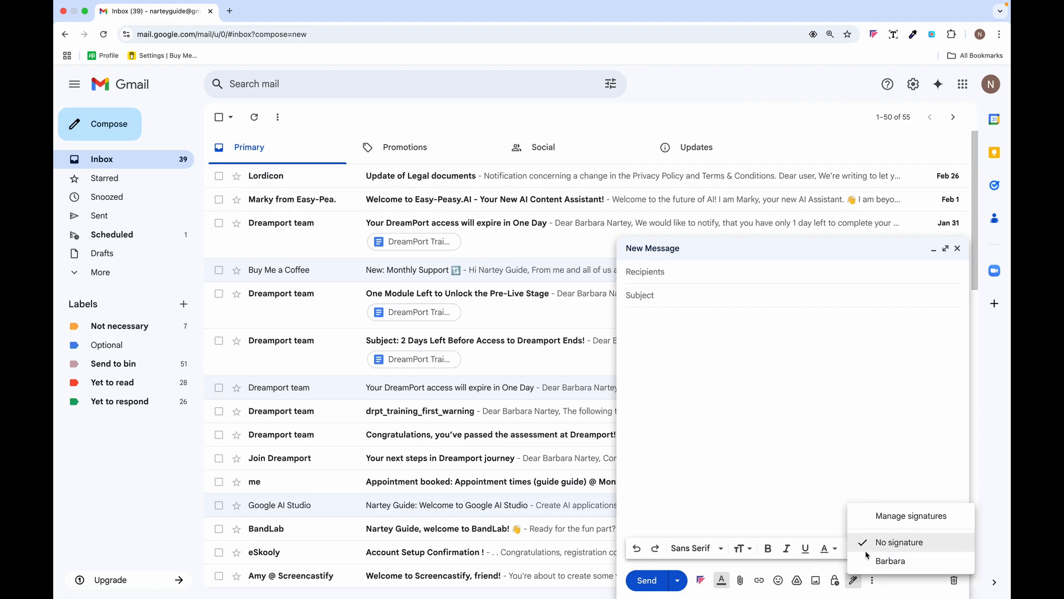
{"action": "left_click", "coordinate": [875, 561]}
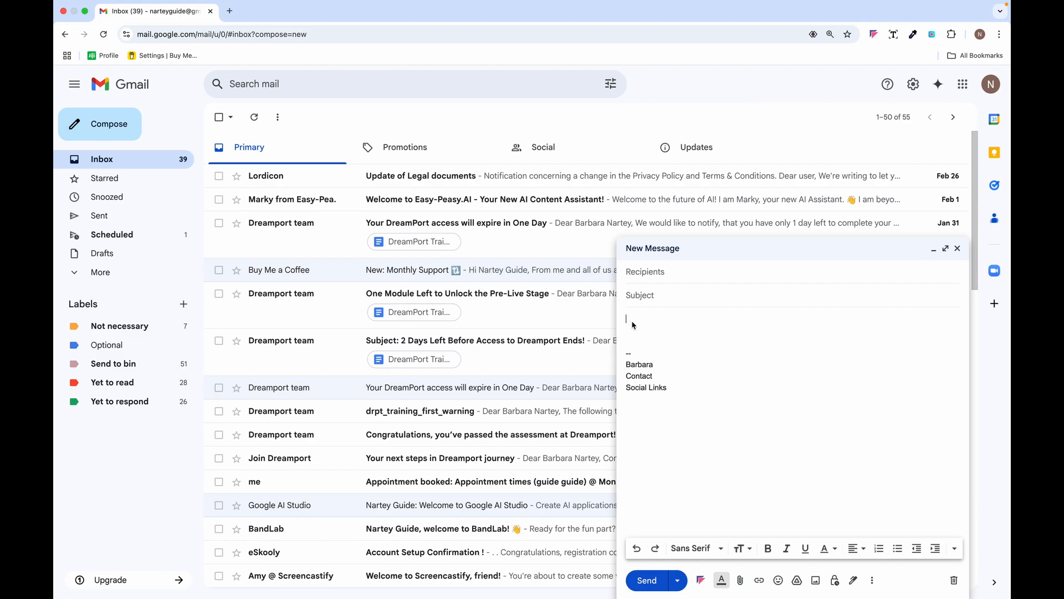
{"action": "key", "text": "Caps_Lock"}
{"action": "left_click", "coordinate": [945, 248]}
{"action": "type", "text": "Hello, thank you for reaching out"}
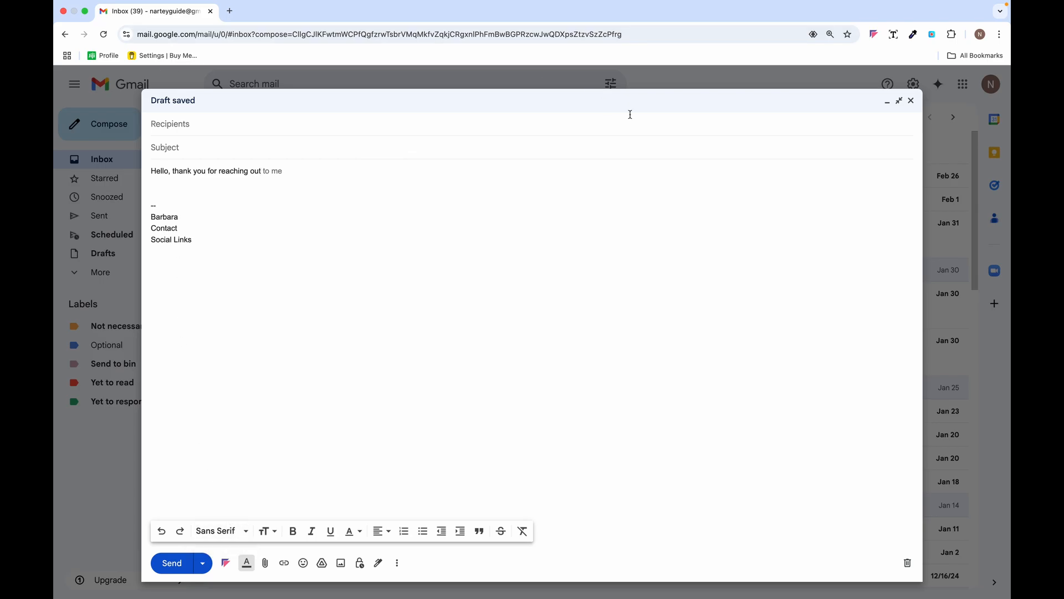
{"action": "key", "text": "Escape"}
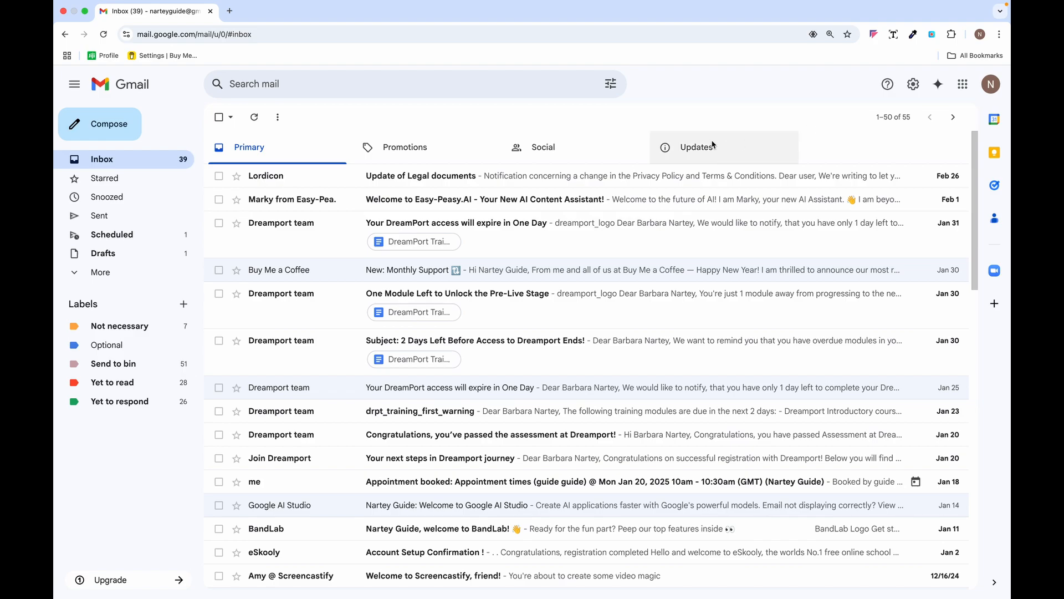
- Enable Templates on the Advanced settings tab and save the change
{"action": "left_click", "coordinate": [913, 86]}
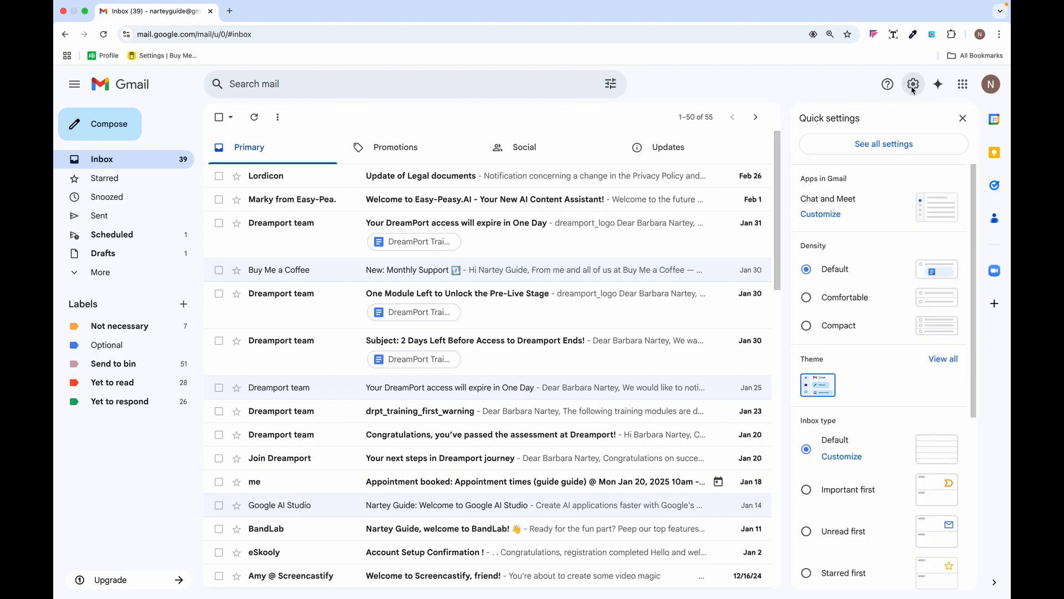
{"action": "left_click", "coordinate": [856, 145]}
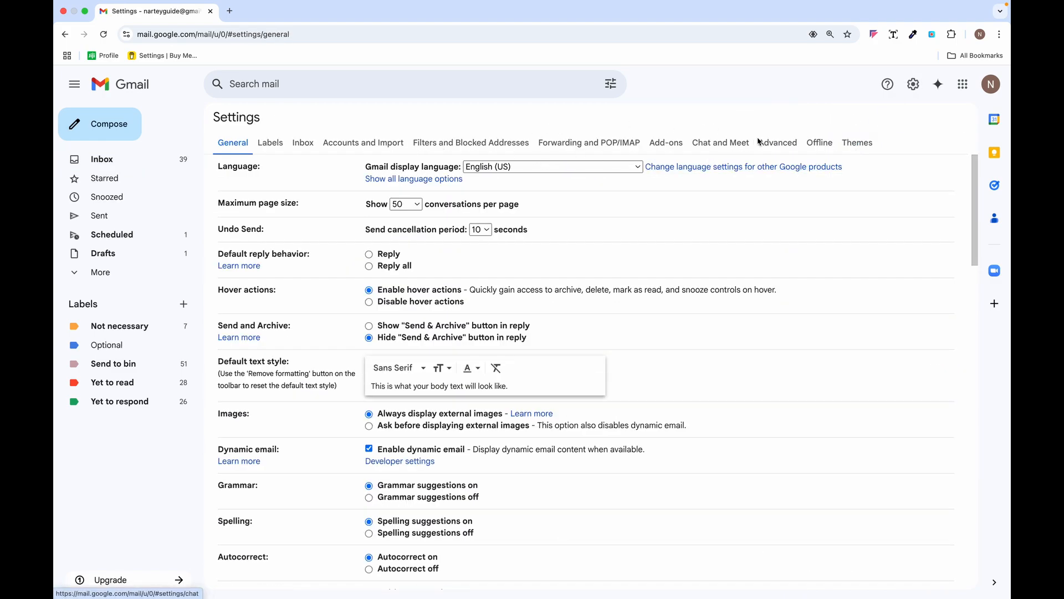
{"action": "left_click", "coordinate": [778, 144]}
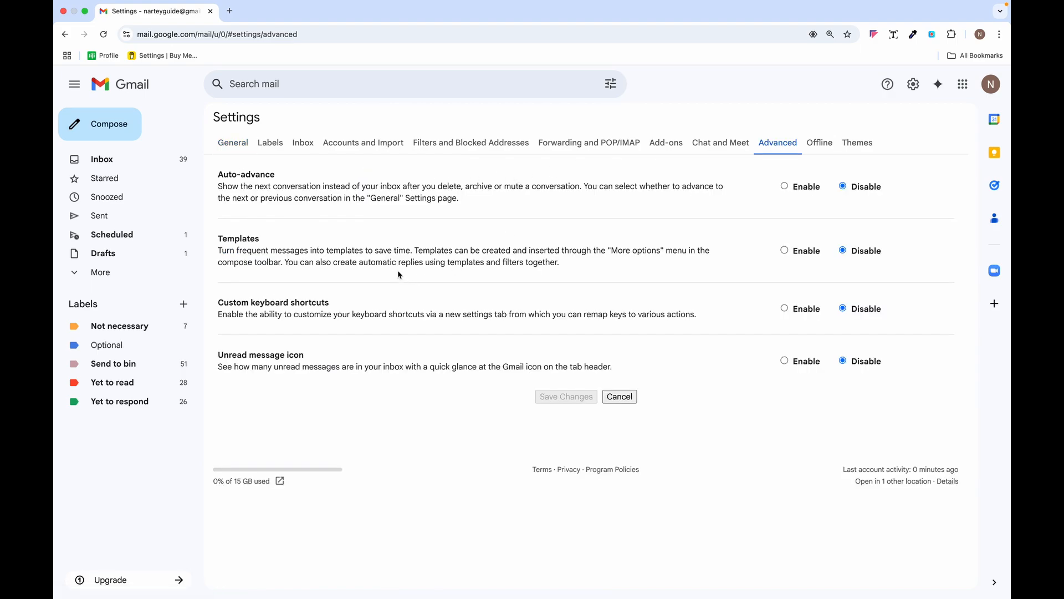
{"action": "left_click", "coordinate": [785, 251]}
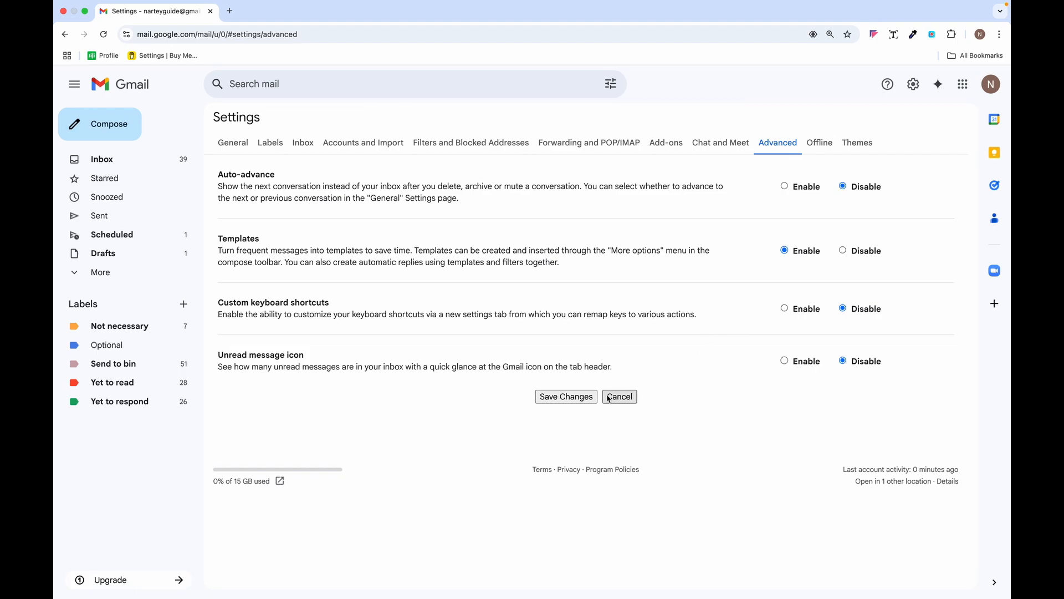
{"action": "left_click", "coordinate": [559, 398]}
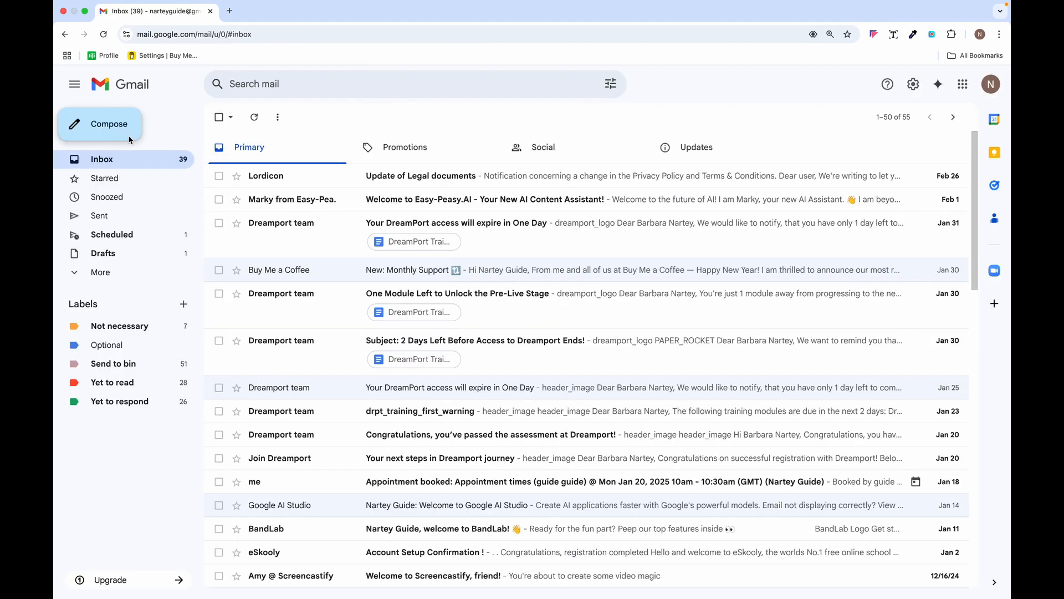
- Start a new full-size message with the body 'Hello, this is a template'
{"action": "left_click", "coordinate": [114, 123]}
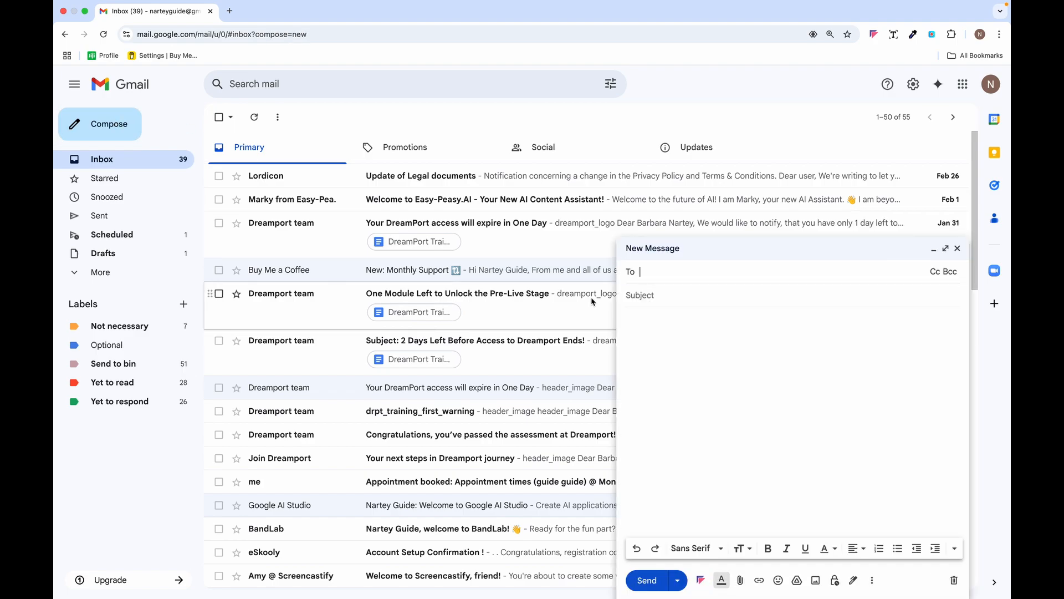
{"action": "left_click", "coordinate": [945, 247]}
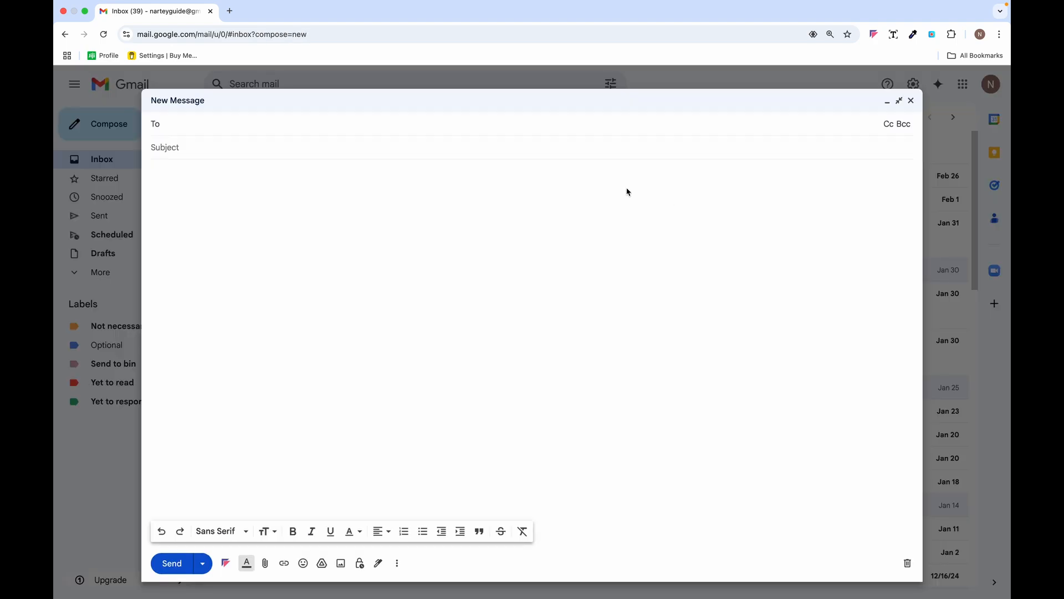
{"action": "left_click", "coordinate": [169, 173]}
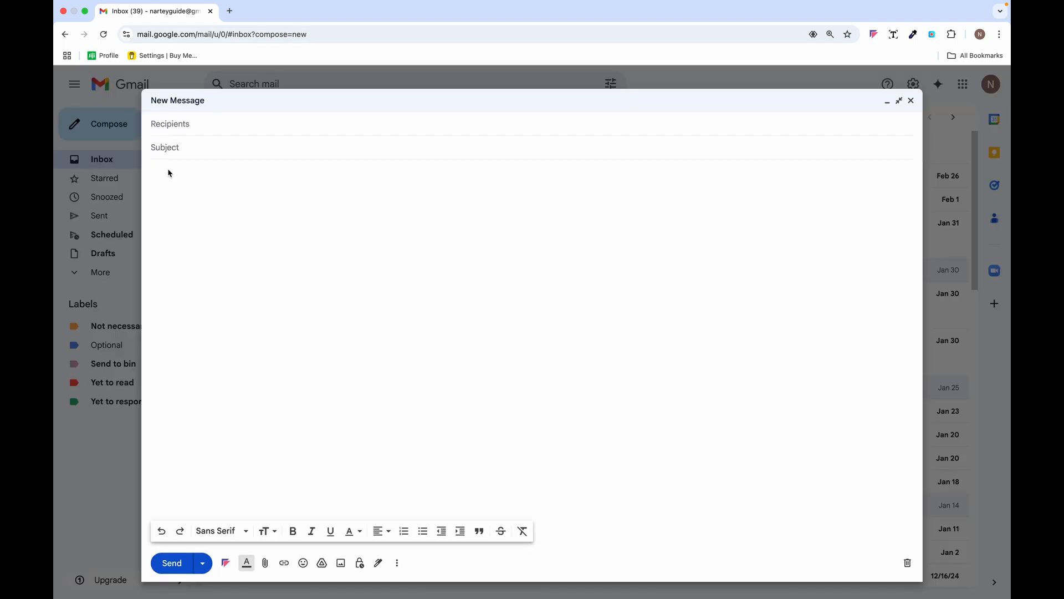
{"action": "type", "text": "Hello, this is a template"}
- Save the draft as a new template, then close the message
{"action": "left_click", "coordinate": [398, 564]}
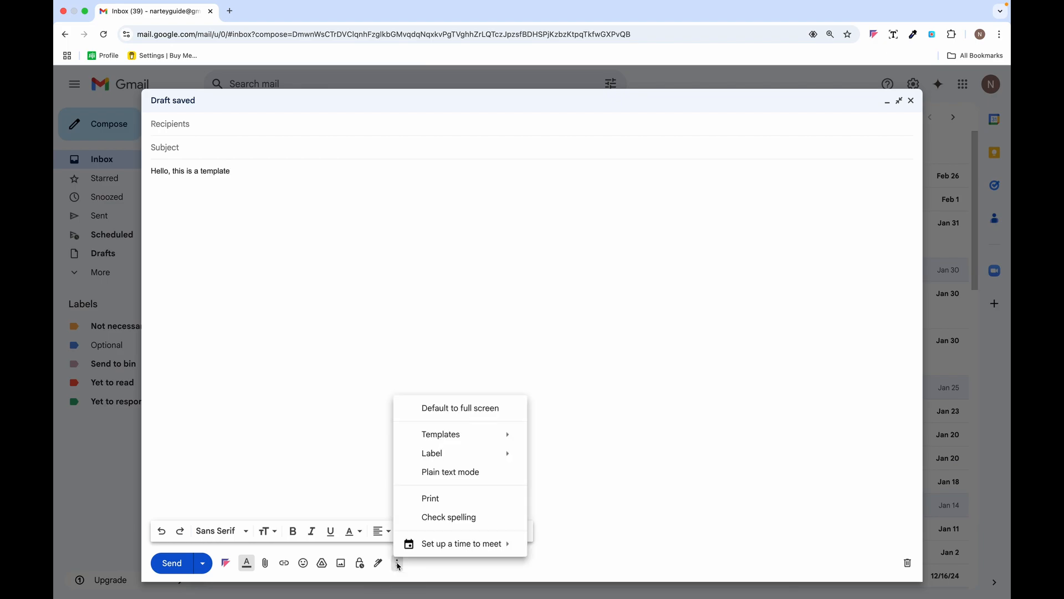
{"action": "mouse_move", "coordinate": [501, 435]}
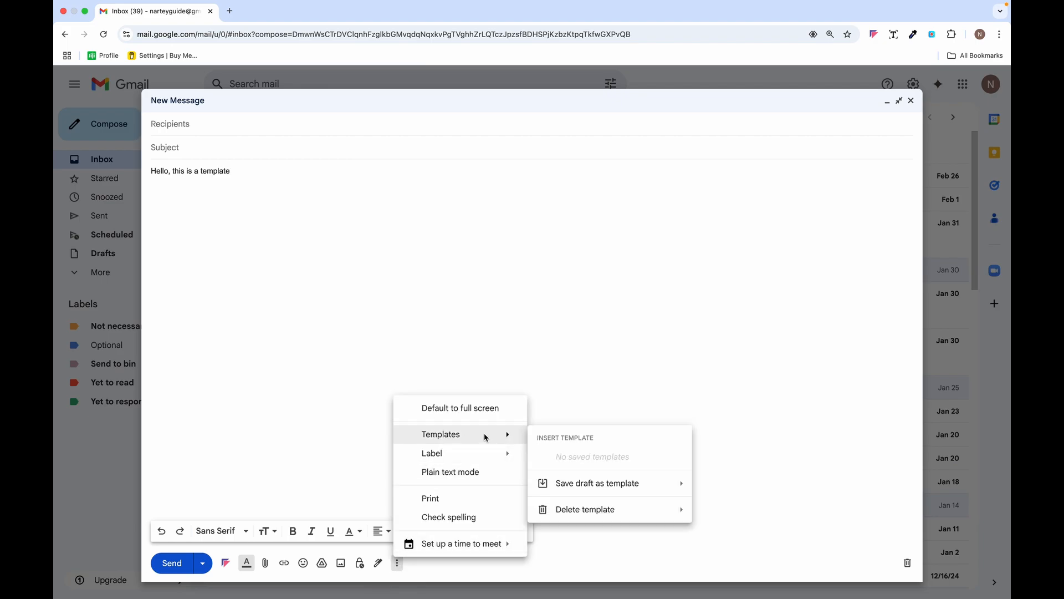
{"action": "mouse_move", "coordinate": [621, 489]}
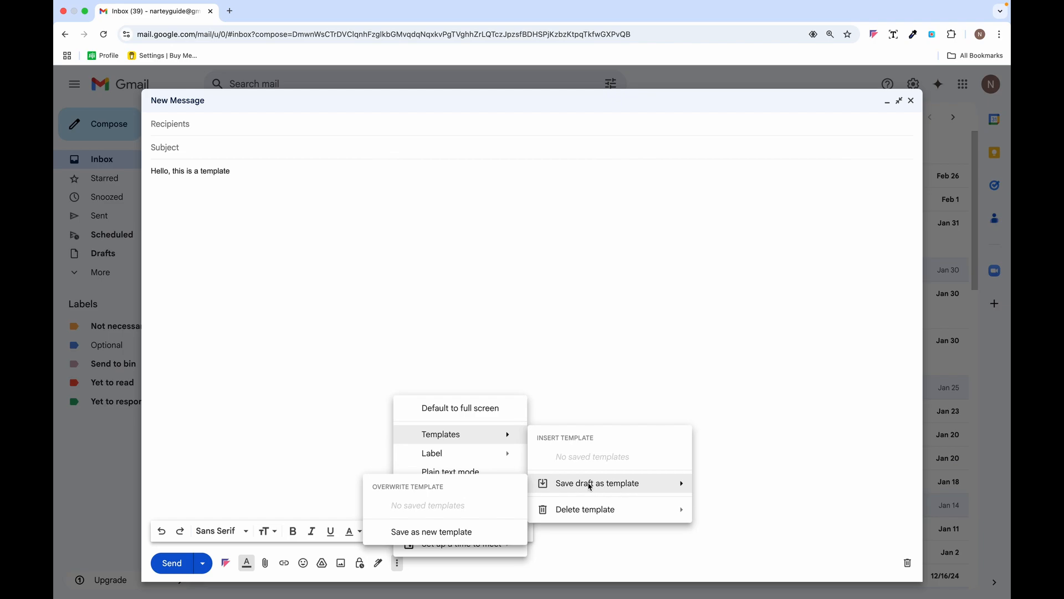
{"action": "left_click", "coordinate": [482, 532]}
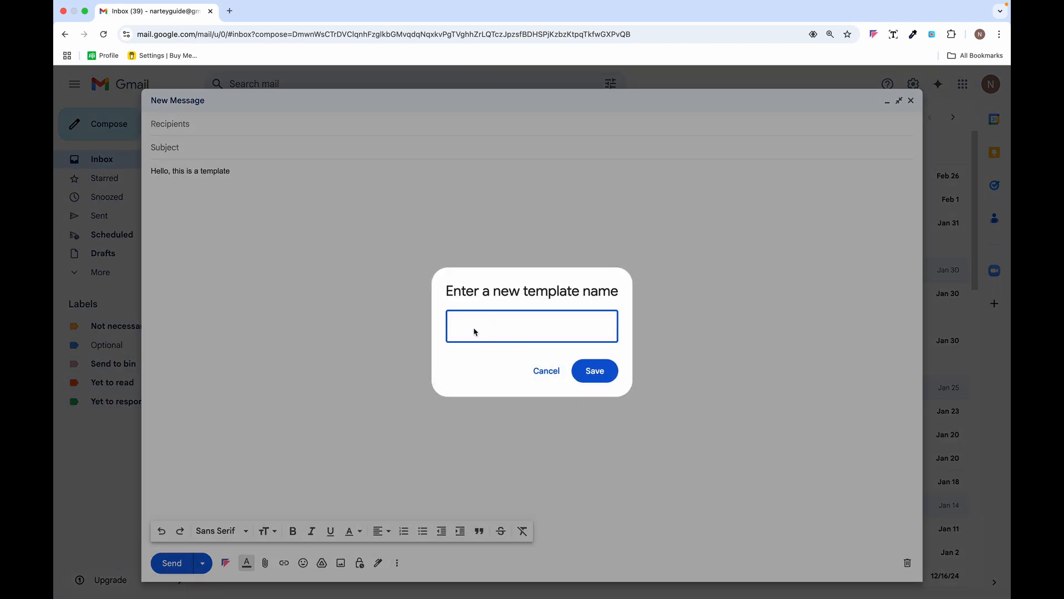
{"action": "left_click", "coordinate": [595, 370]}
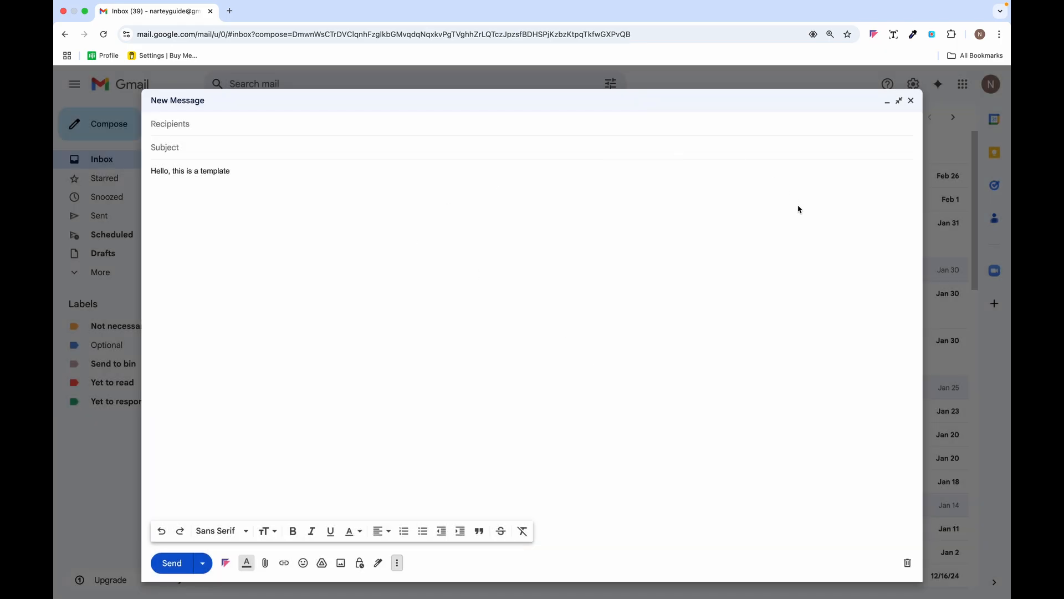
{"action": "left_click", "coordinate": [911, 100]}
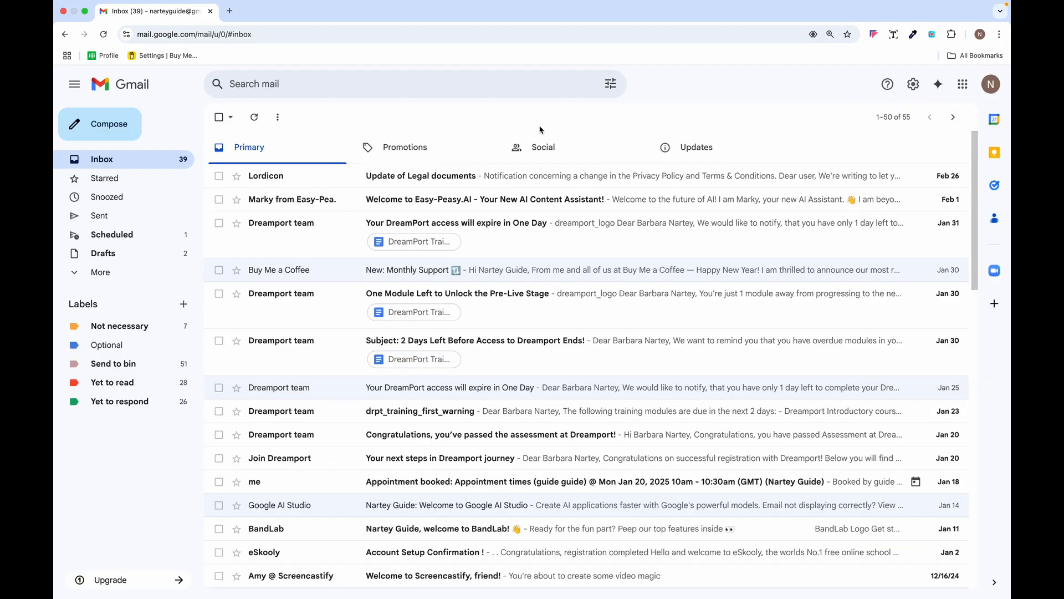
{"action": "left_click", "coordinate": [113, 125]}
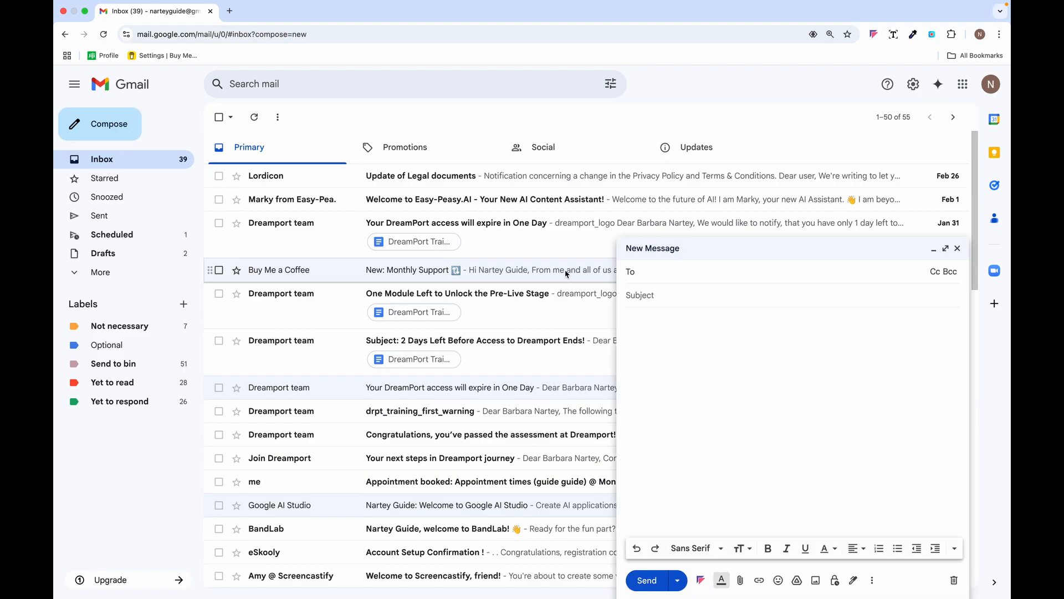
{"action": "left_click", "coordinate": [872, 580]}
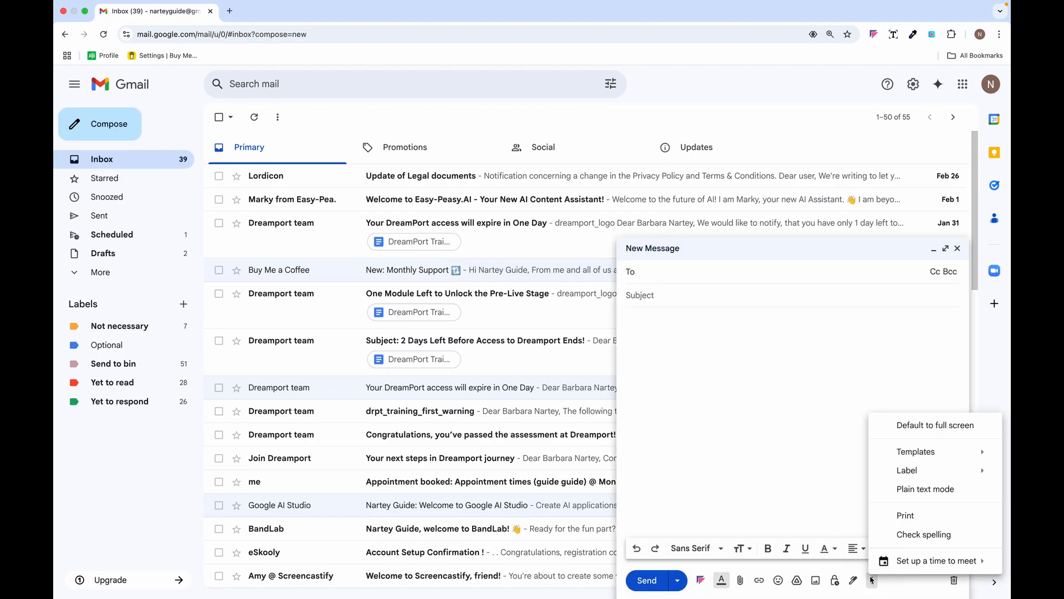
{"action": "mouse_move", "coordinate": [931, 454]}
{"action": "mouse_move", "coordinate": [792, 502]}
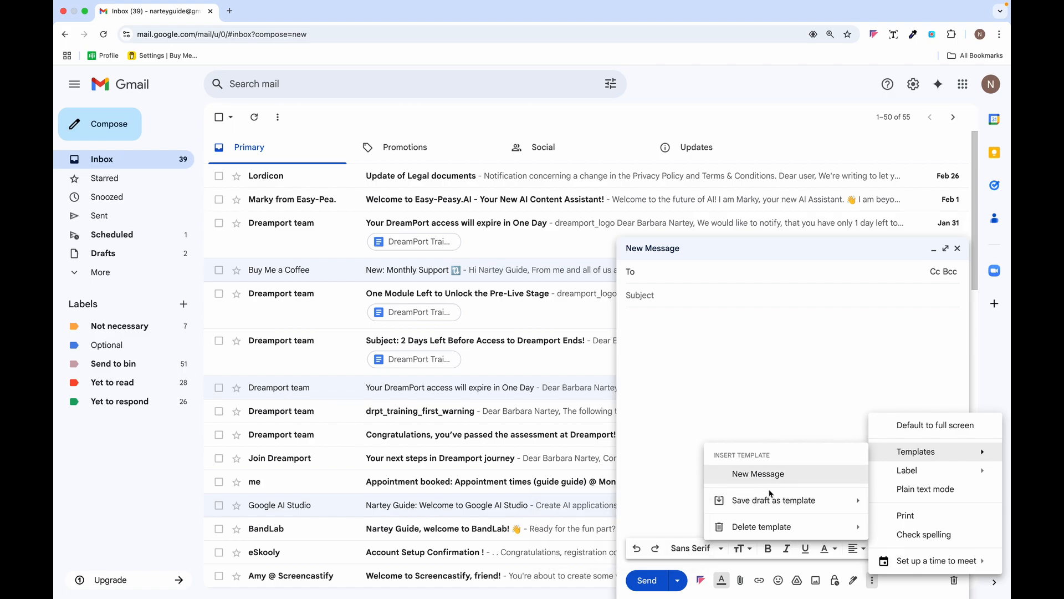
{"action": "left_click", "coordinate": [772, 473]}
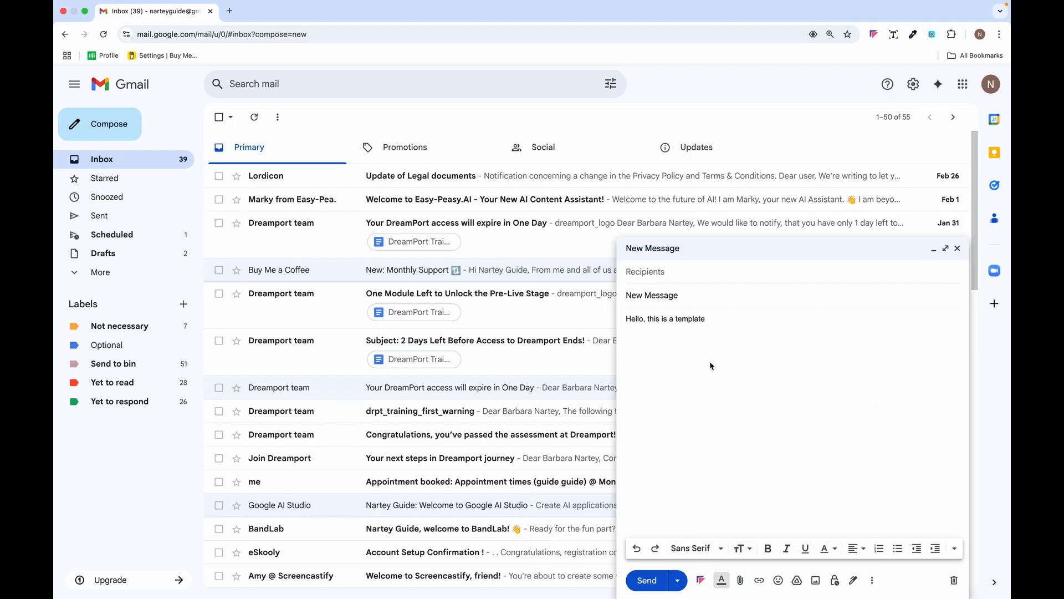
{"action": "left_click", "coordinate": [957, 248]}
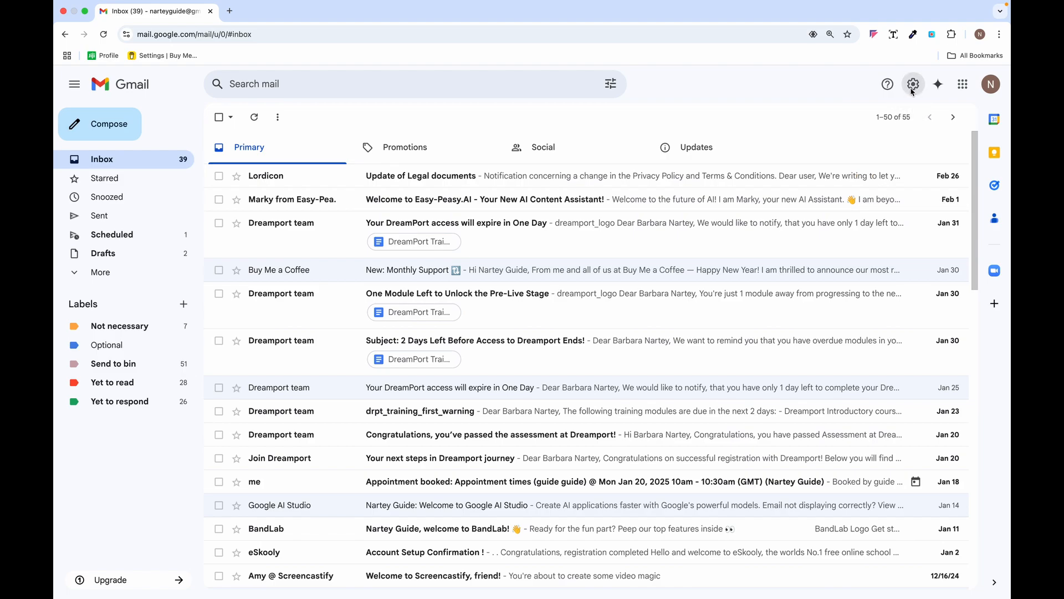
- Browse the Advanced, Labels and Accounts and Import settings, then review Filters and Blocked Addresses
{"action": "left_click", "coordinate": [913, 88]}
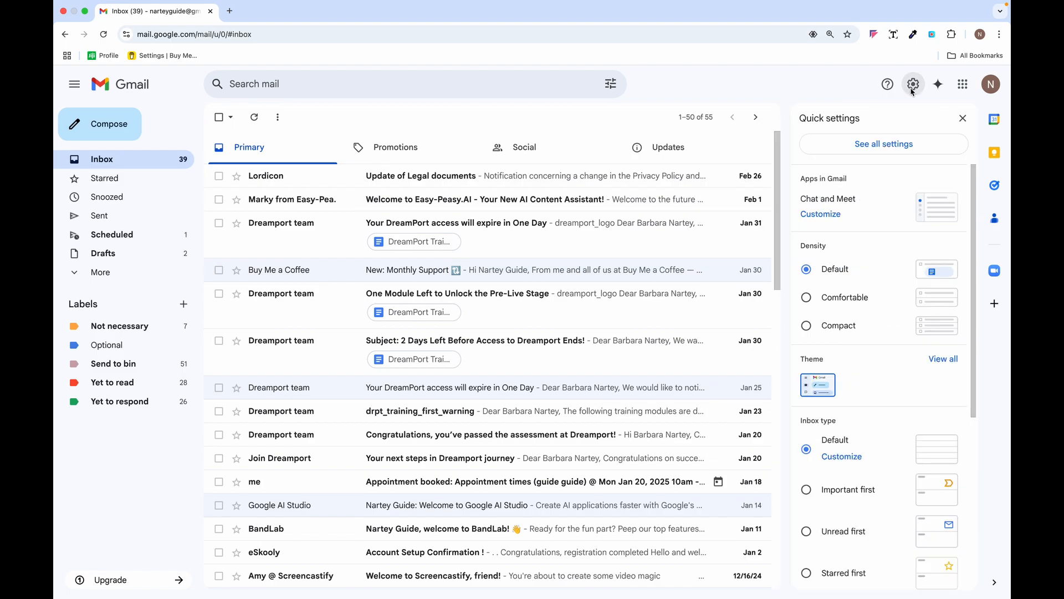
{"action": "left_click", "coordinate": [904, 147]}
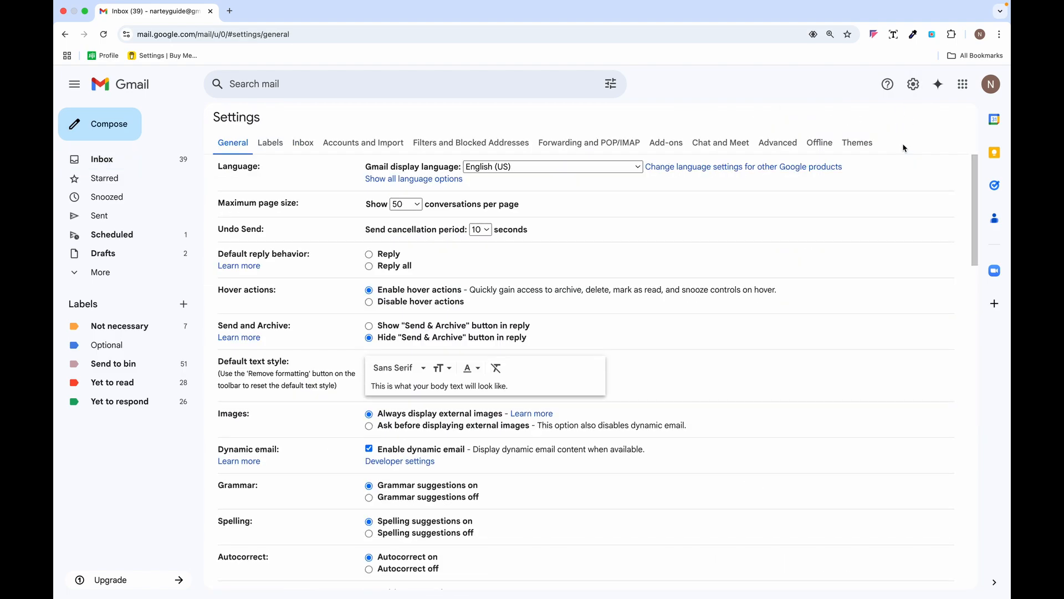
{"action": "left_click", "coordinate": [779, 143]}
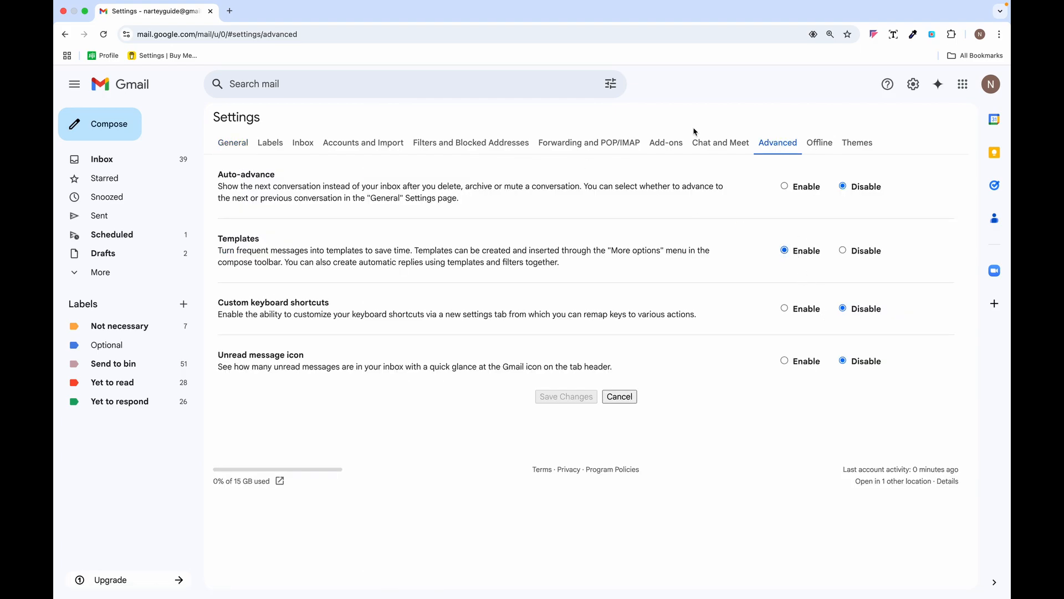
{"action": "left_click", "coordinate": [274, 146]}
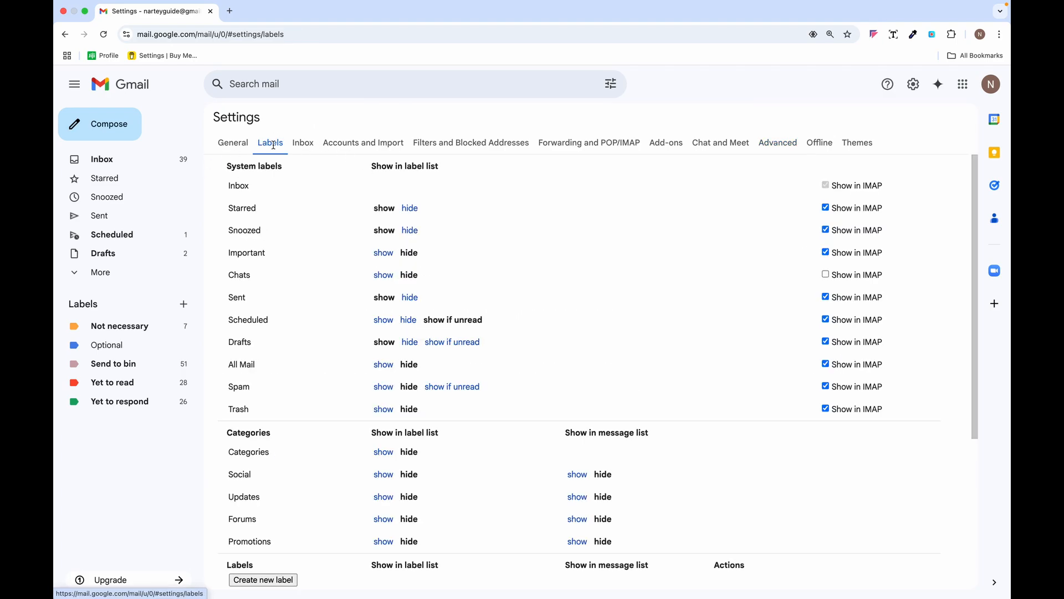
{"action": "left_click", "coordinate": [363, 143]}
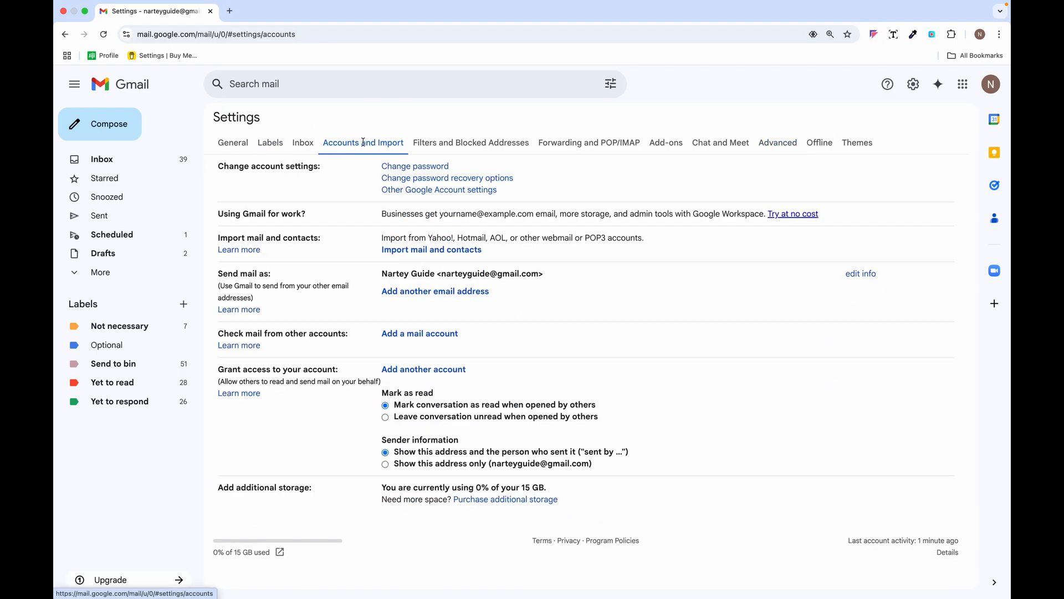
{"action": "left_click", "coordinate": [480, 143]}
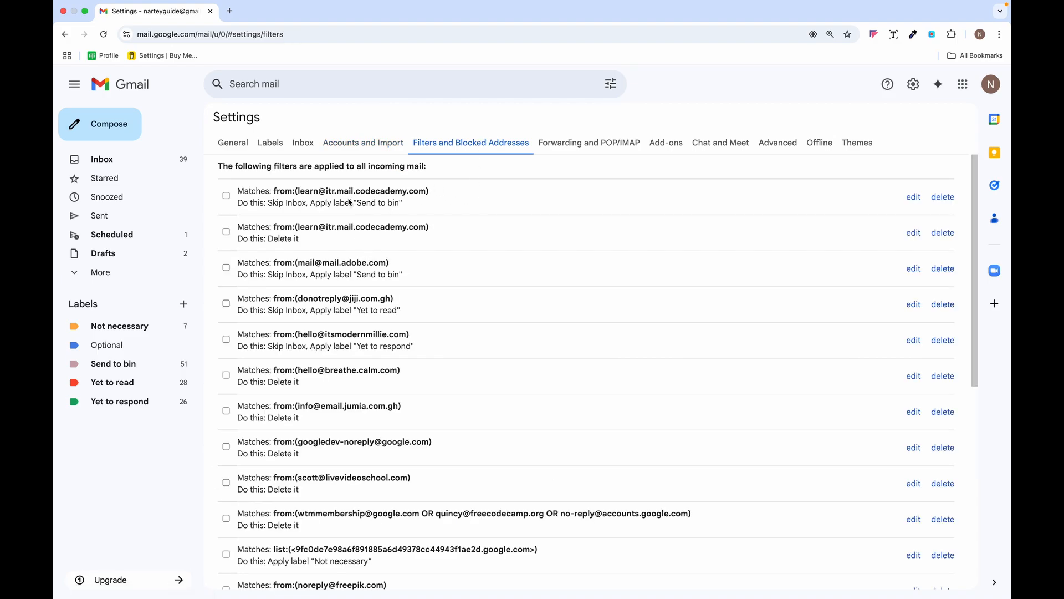
{"action": "scroll", "coordinate": [381, 305], "scroll_direction": "down", "scroll_amount": 10}
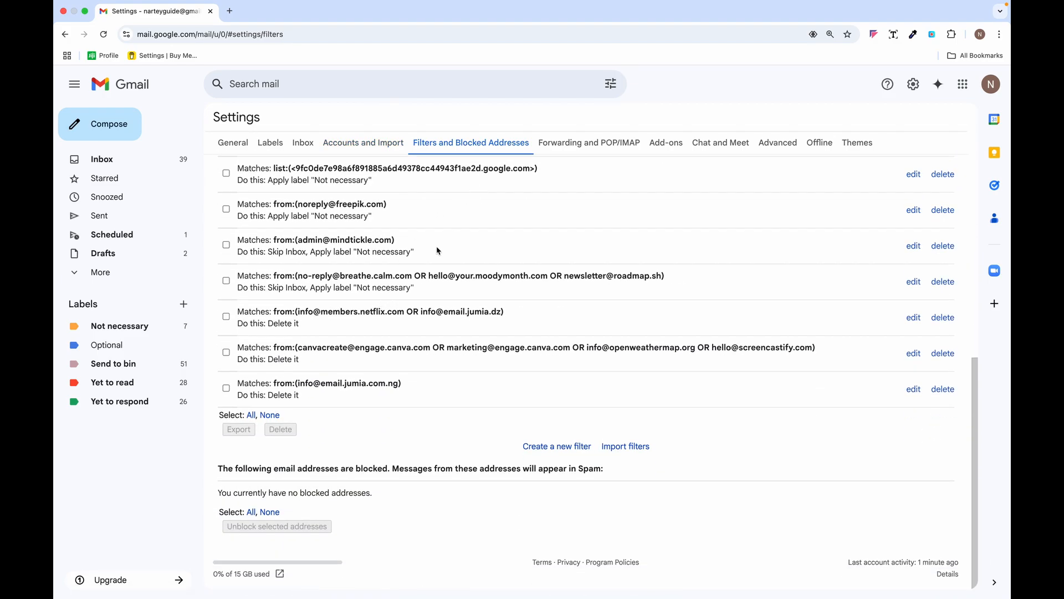
{"action": "scroll", "coordinate": [422, 319], "scroll_direction": "up", "scroll_amount": 5}
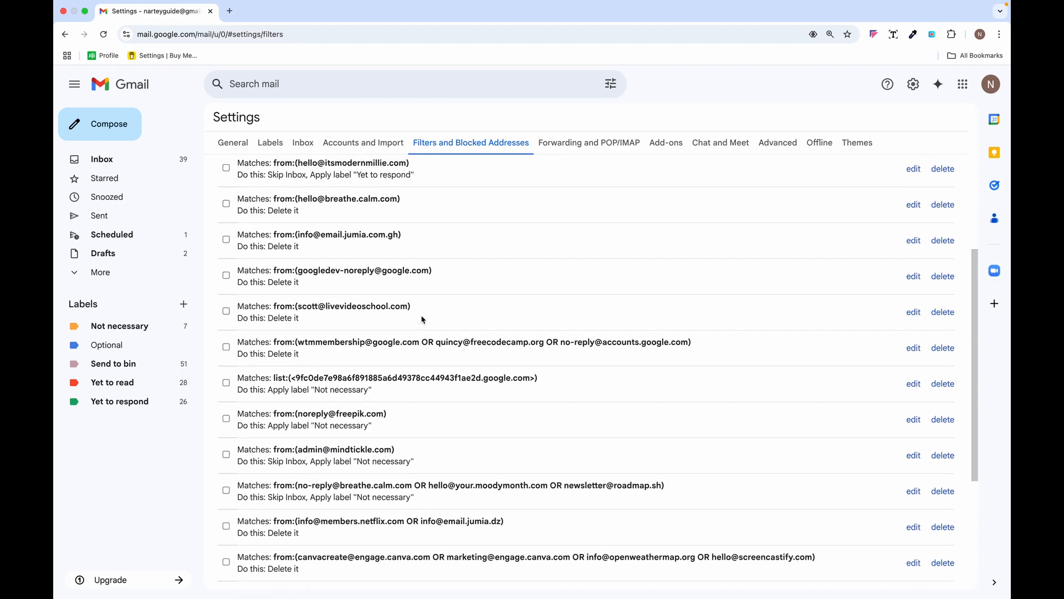
{"action": "scroll", "coordinate": [422, 319], "scroll_direction": "up", "scroll_amount": 2}
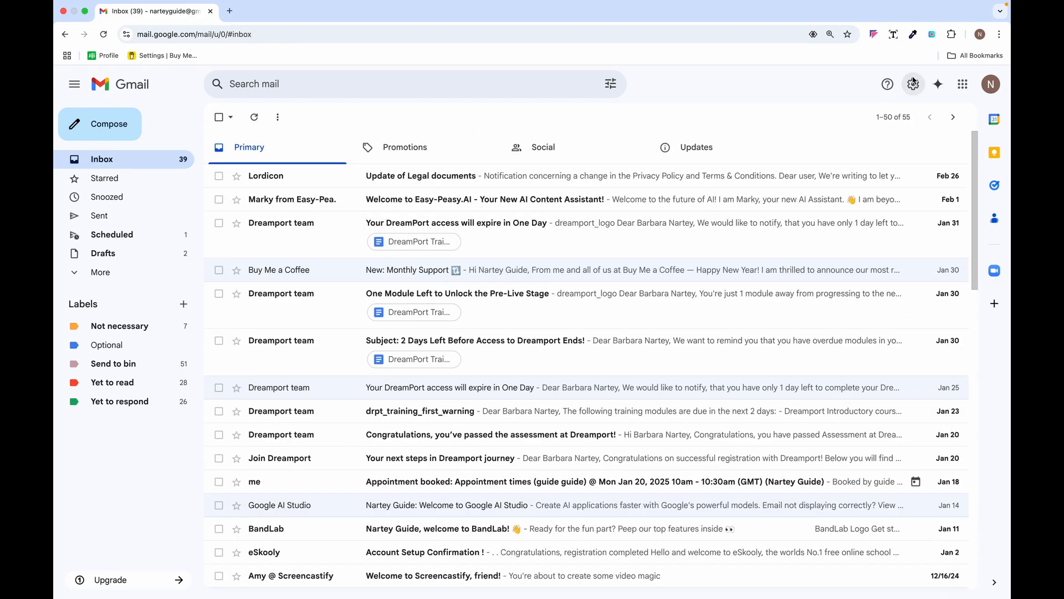
- Try the Comfortable, Compact and Default inbox densities, settling on Comfortable
{"action": "left_click", "coordinate": [915, 84]}
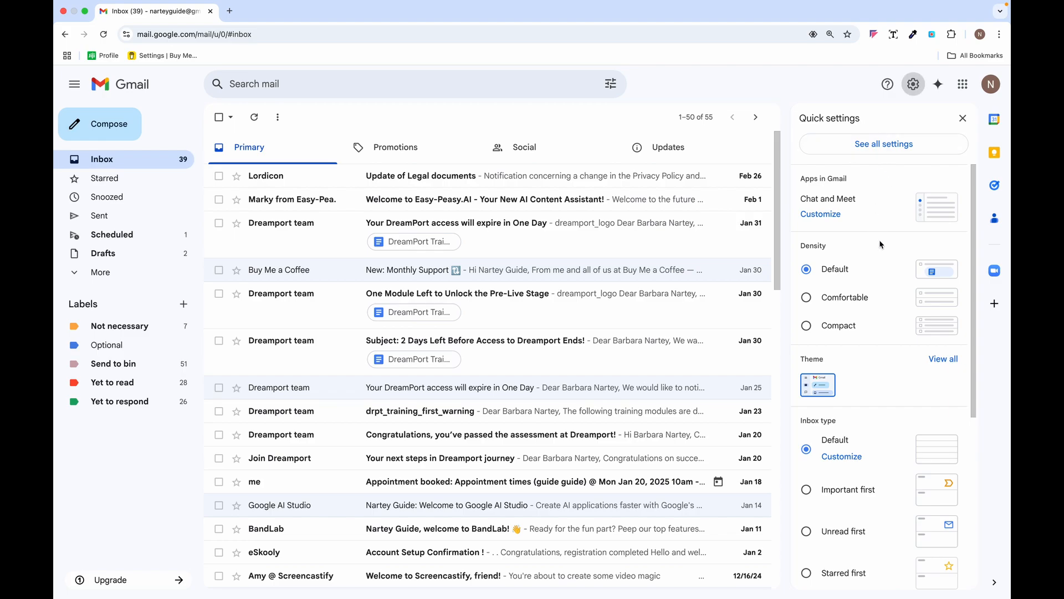
{"action": "scroll", "coordinate": [881, 244], "scroll_direction": "down", "scroll_amount": 1}
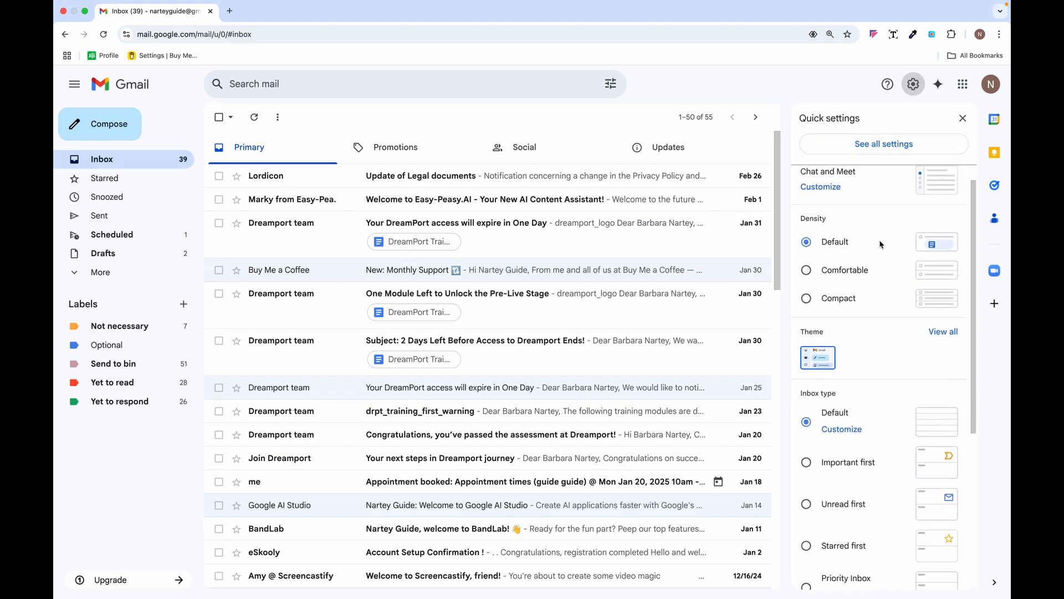
{"action": "scroll", "coordinate": [881, 244], "scroll_direction": "down", "scroll_amount": 1}
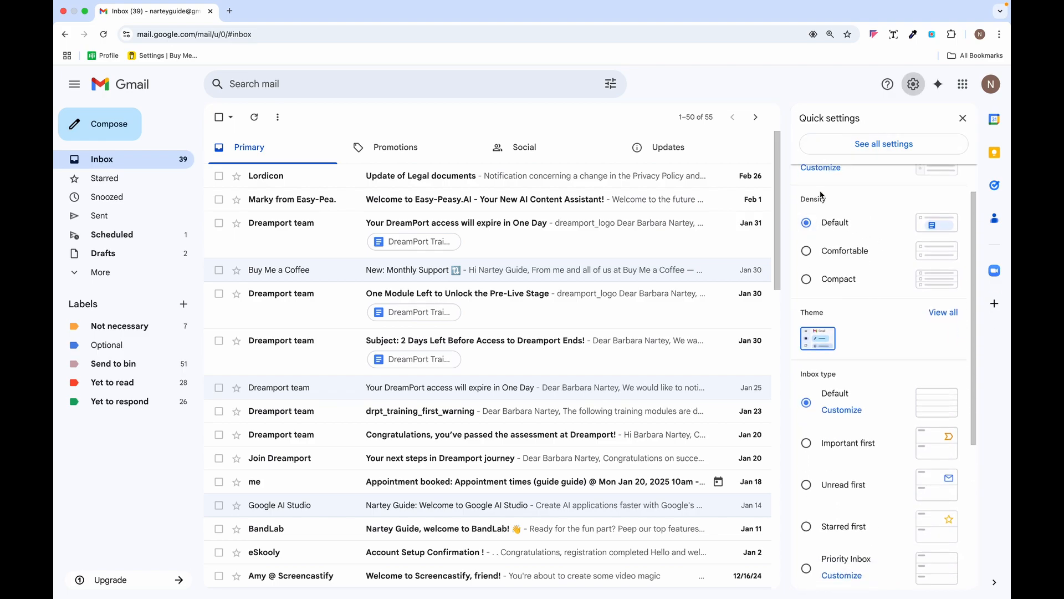
{"action": "left_click", "coordinate": [807, 252]}
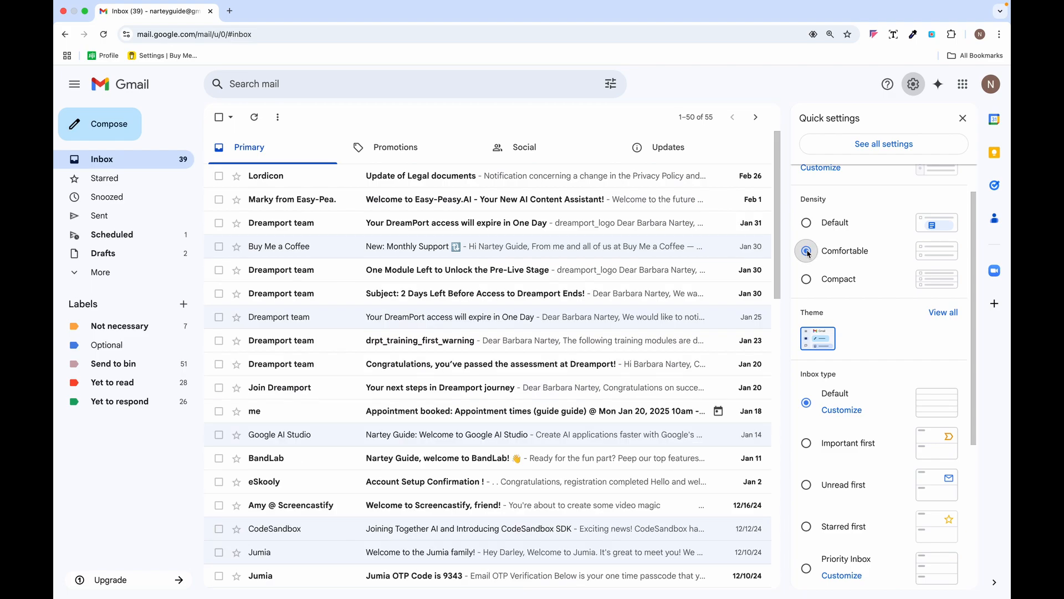
{"action": "left_click", "coordinate": [808, 279]}
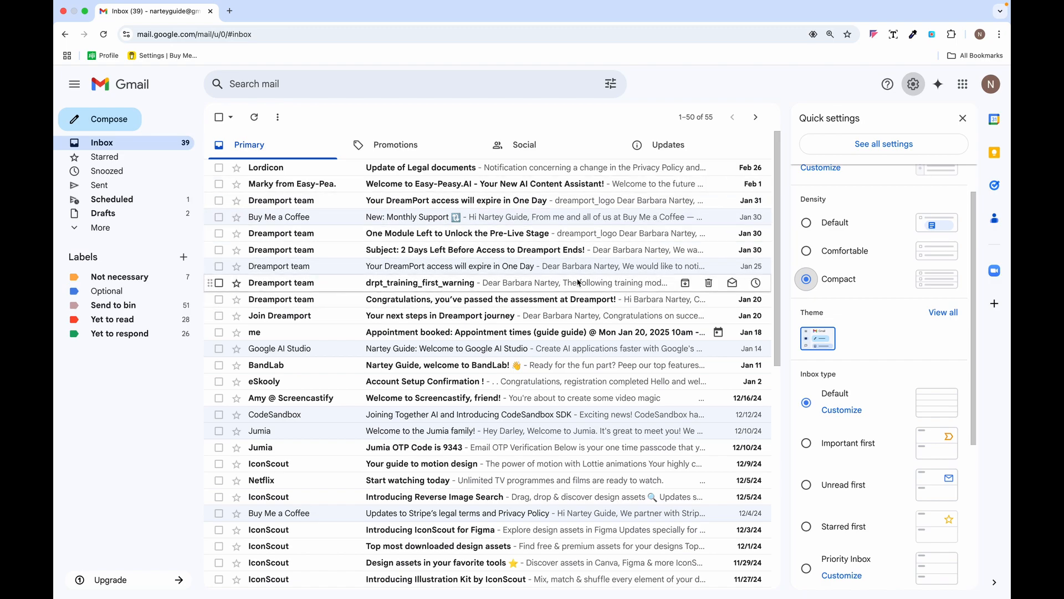
{"action": "left_click", "coordinate": [808, 224]}
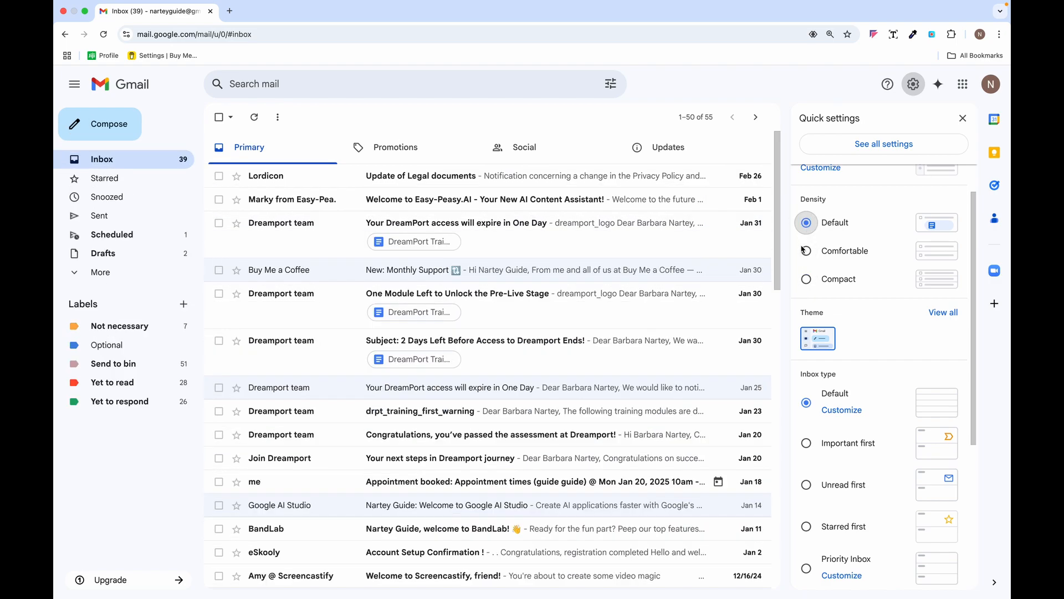
{"action": "left_click", "coordinate": [807, 251]}
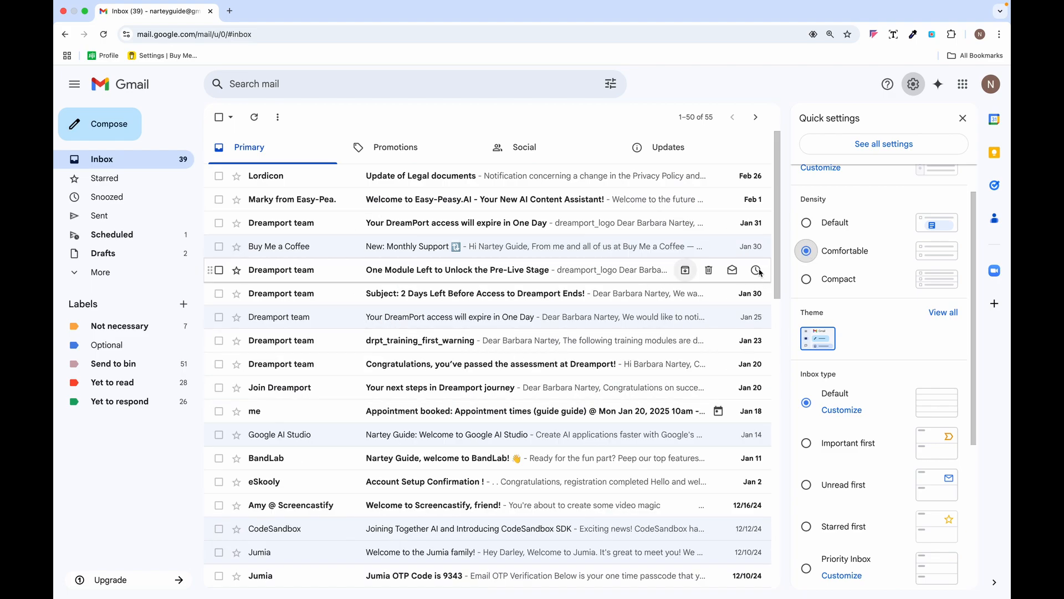
- Switch the inbox type to Important first, then back to Default
{"action": "scroll", "coordinate": [899, 335], "scroll_direction": "down", "scroll_amount": 2}
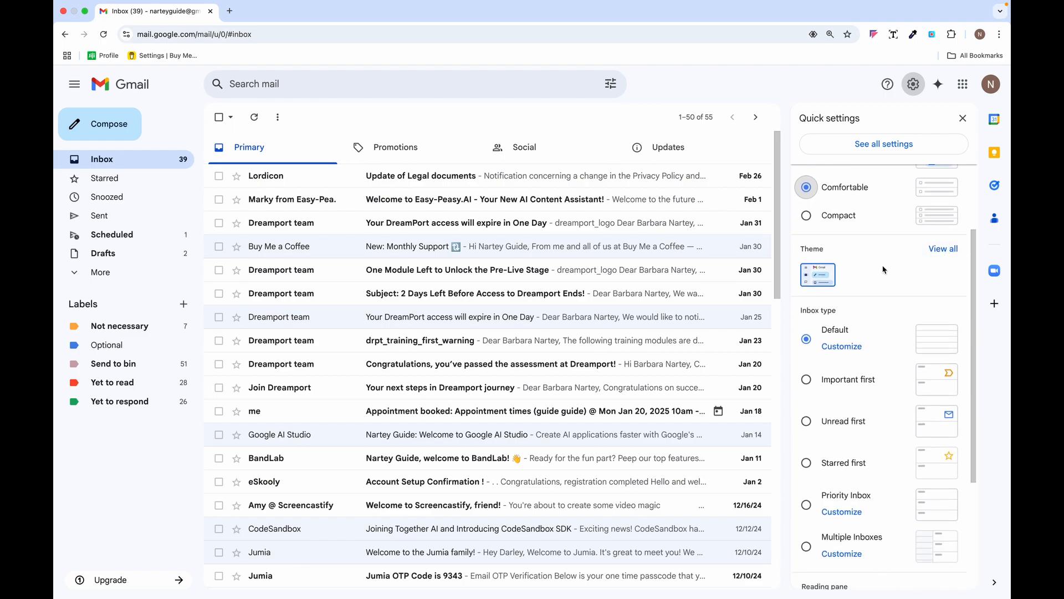
{"action": "scroll", "coordinate": [860, 280], "scroll_direction": "down", "scroll_amount": 2}
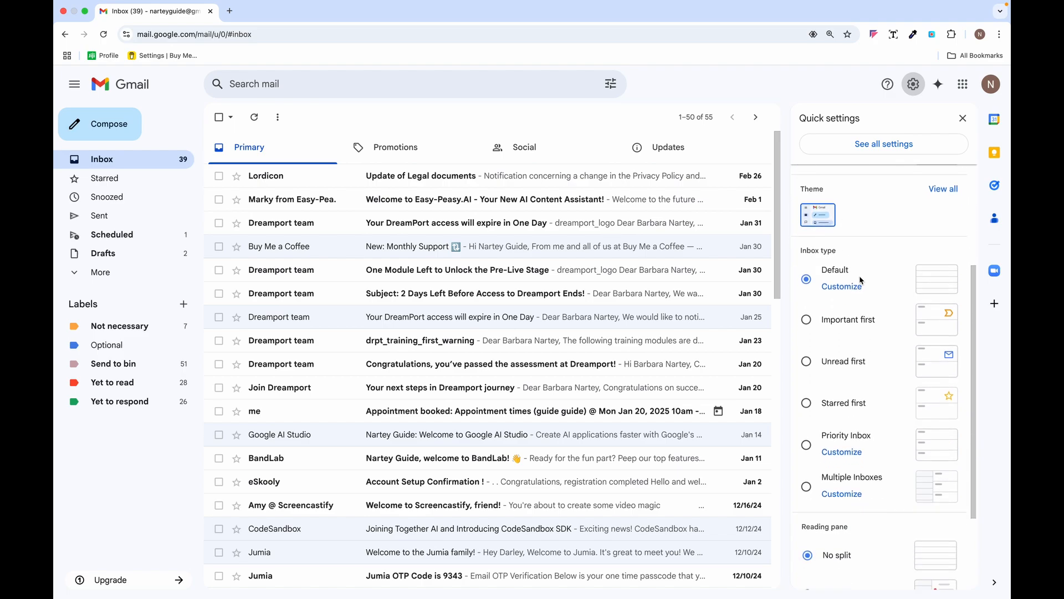
{"action": "scroll", "coordinate": [861, 280], "scroll_direction": "down", "scroll_amount": 1}
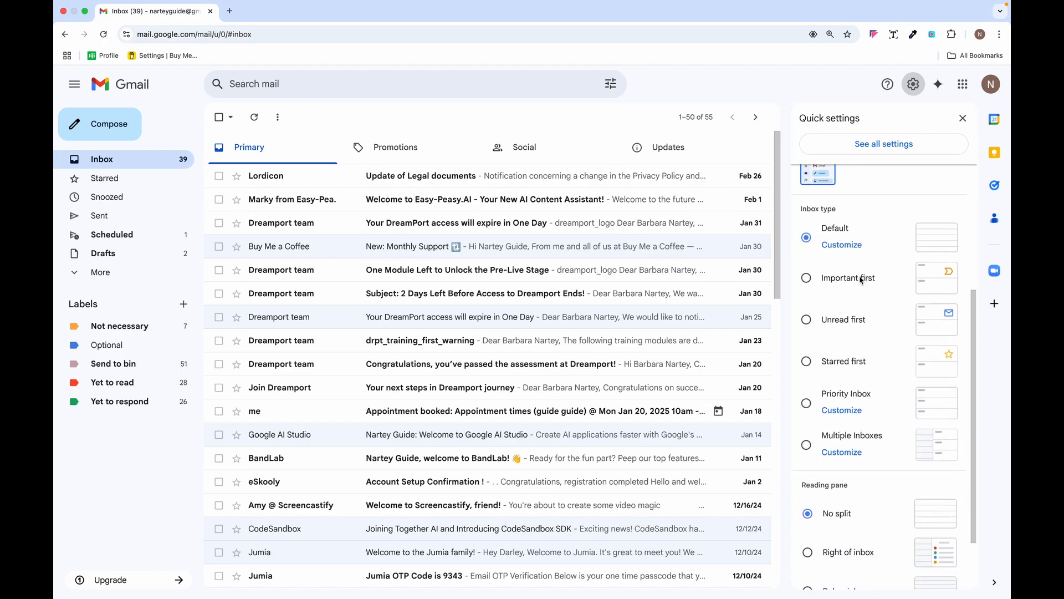
{"action": "left_click", "coordinate": [807, 278]}
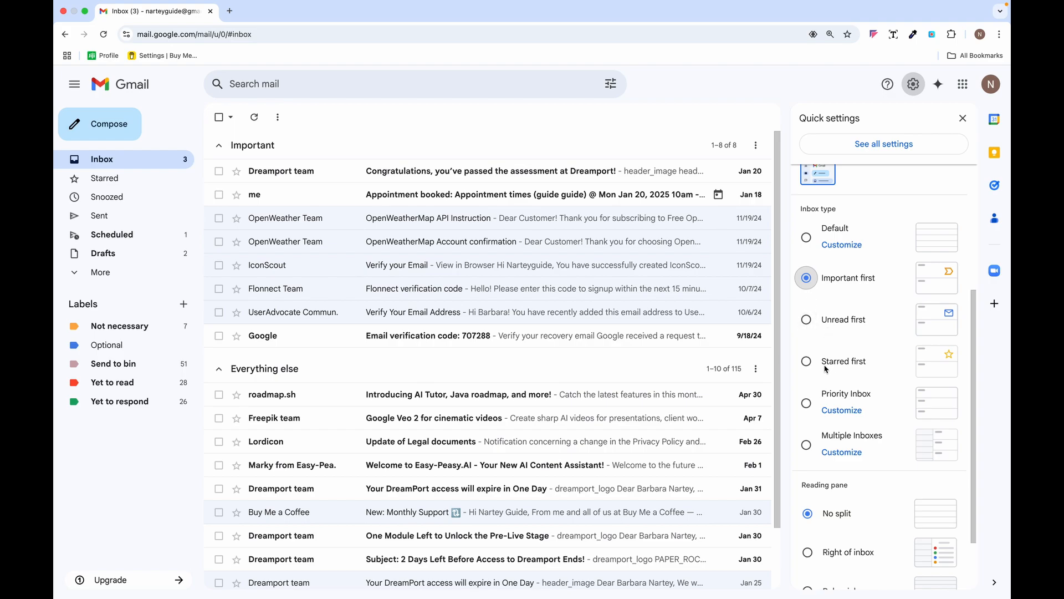
{"action": "scroll", "coordinate": [846, 369], "scroll_direction": "down", "scroll_amount": 2}
{"action": "scroll", "coordinate": [846, 369], "scroll_direction": "up", "scroll_amount": 2}
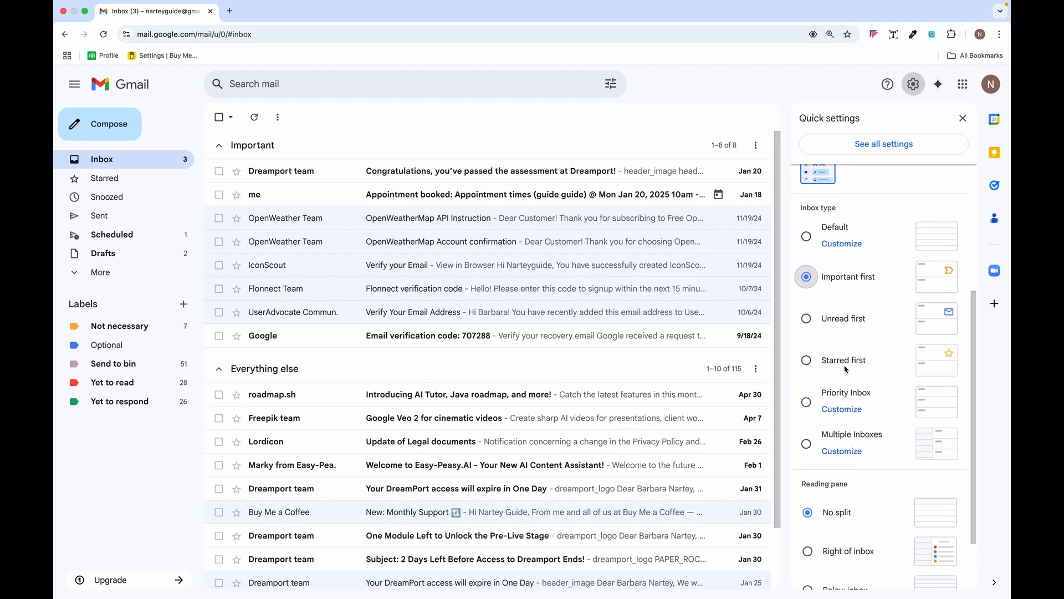
{"action": "left_click", "coordinate": [807, 242]}
{"action": "scroll", "coordinate": [857, 338], "scroll_direction": "down", "scroll_amount": 2}
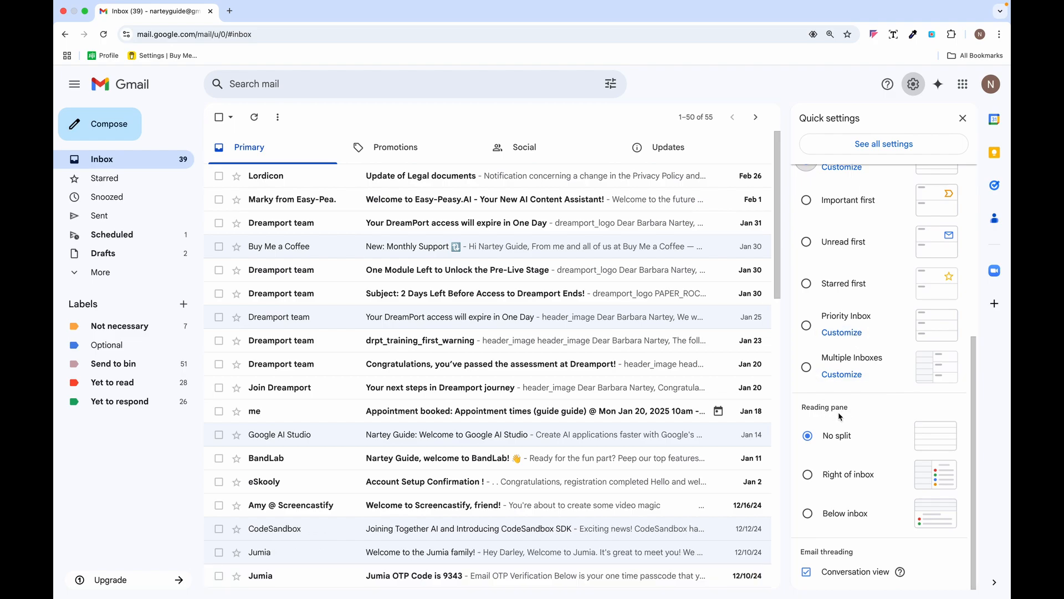
- Set the reading pane to Right of inbox and reload, then switch it to No split
{"action": "left_click", "coordinate": [808, 475]}
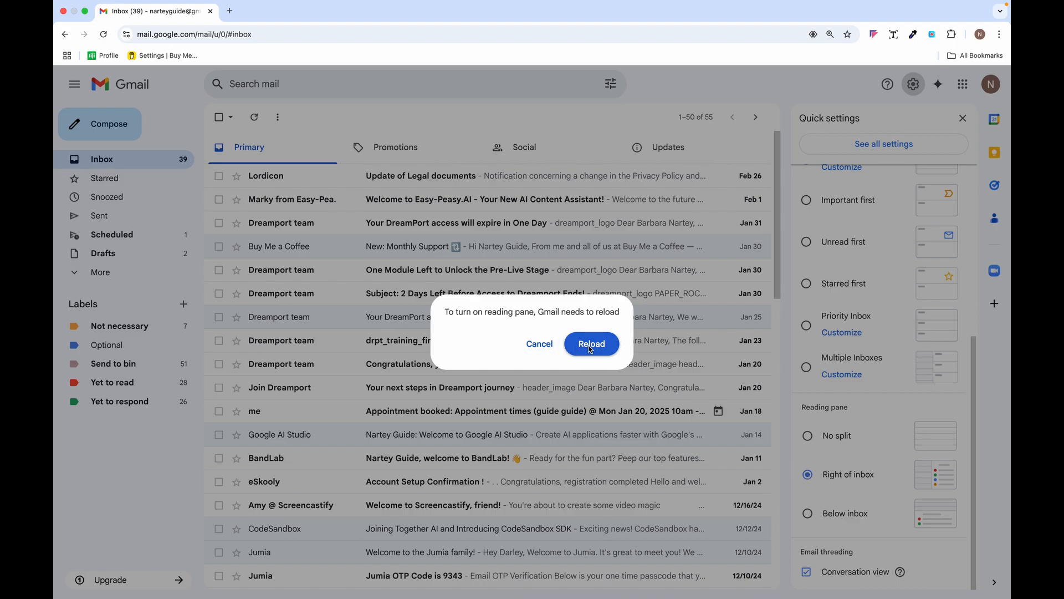
{"action": "left_click", "coordinate": [592, 343]}
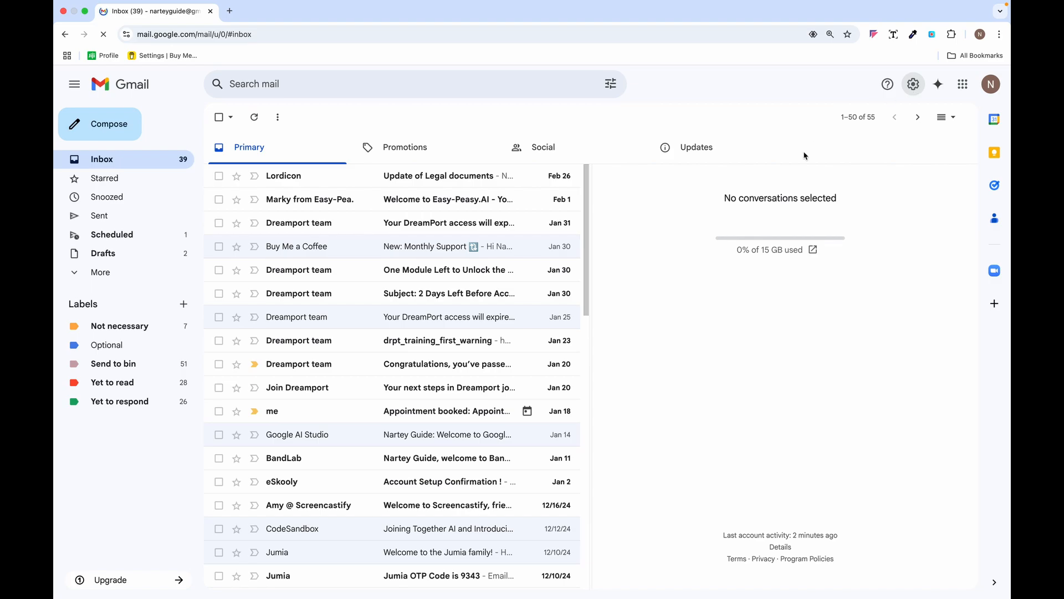
{"action": "left_click", "coordinate": [914, 85]}
{"action": "scroll", "coordinate": [883, 404], "scroll_direction": "down", "scroll_amount": 5}
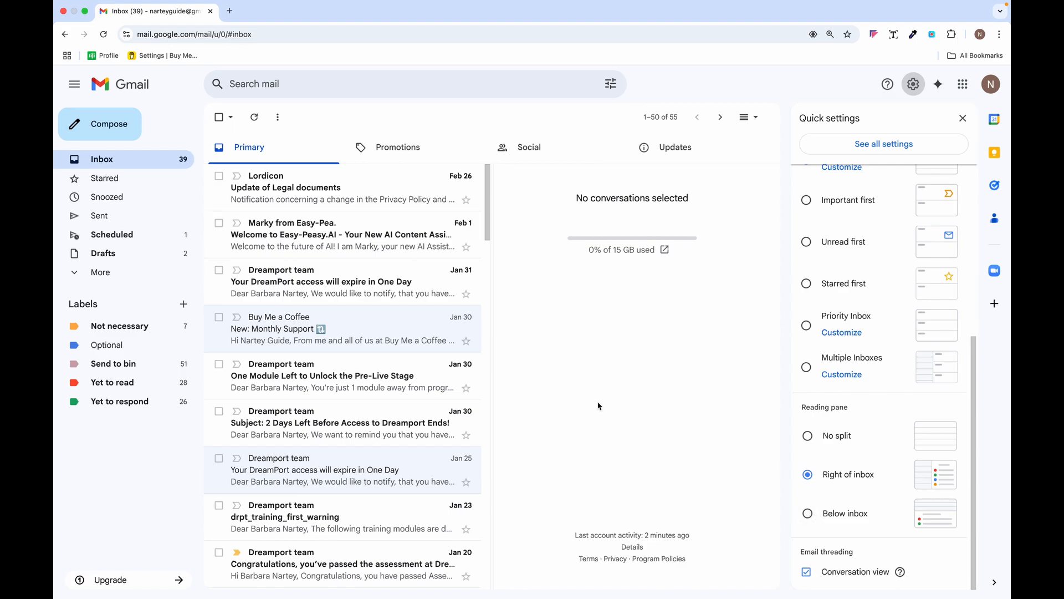
{"action": "left_click", "coordinate": [809, 436]}
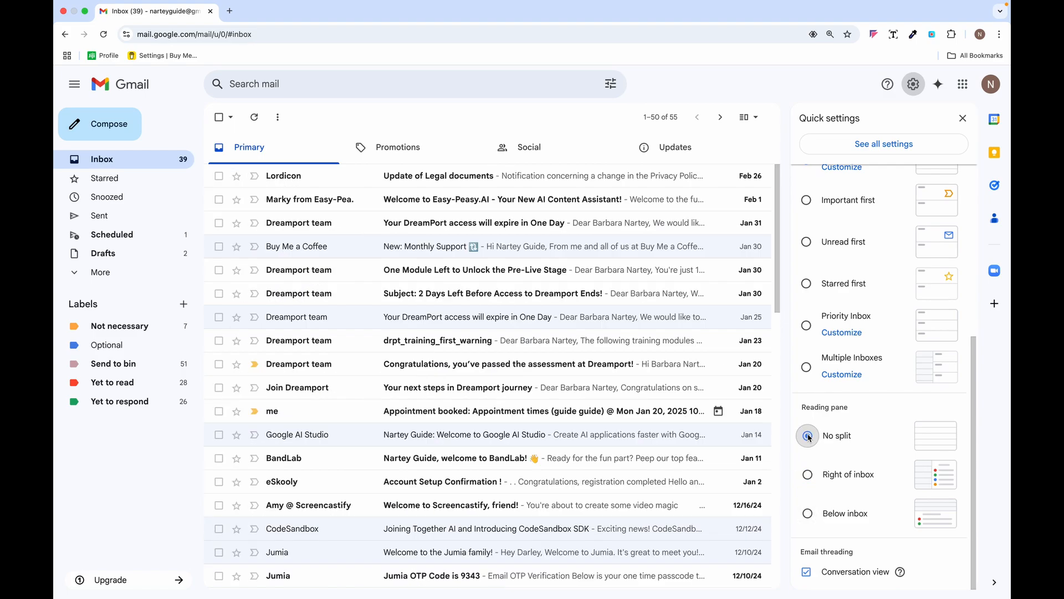
{"action": "scroll", "coordinate": [860, 375], "scroll_direction": "up", "scroll_amount": 5}
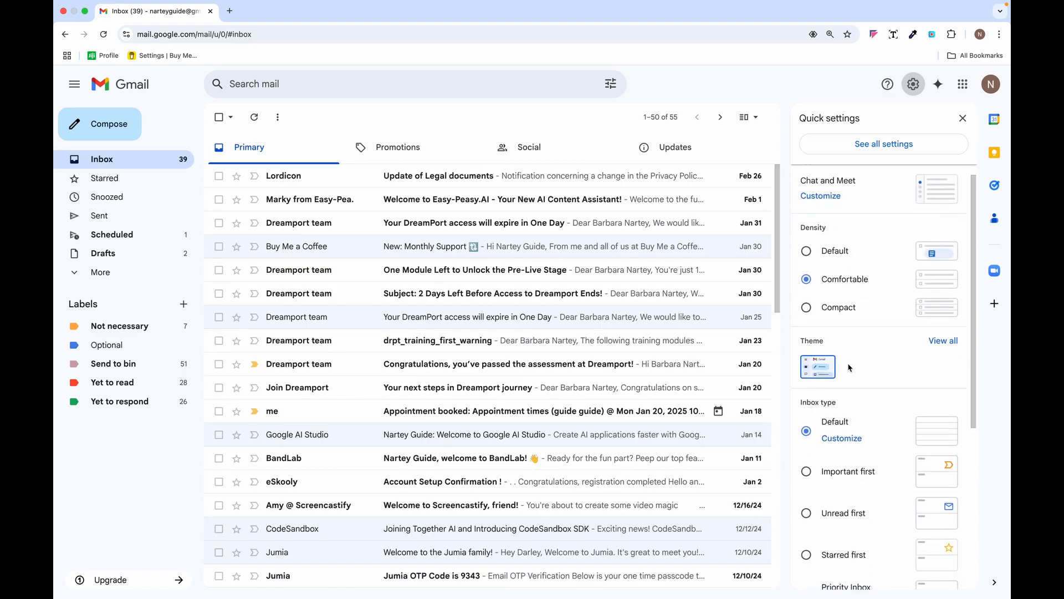
- Preview the city skyline and stormy sky themes, then insert and save the water droplet photo
{"action": "left_click", "coordinate": [944, 341]}
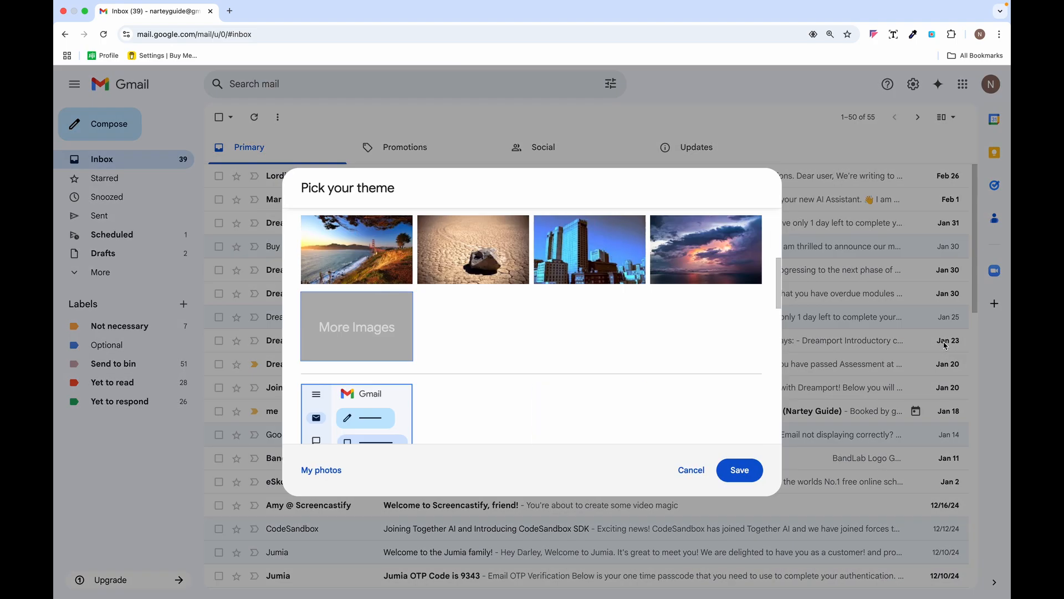
{"action": "left_click", "coordinate": [596, 242]}
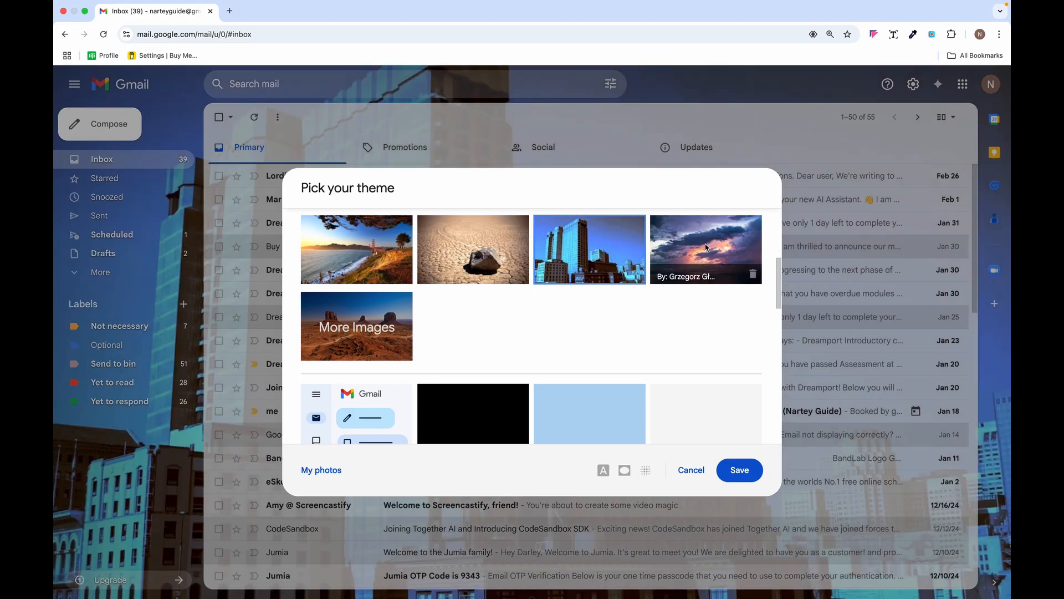
{"action": "left_click", "coordinate": [707, 247]}
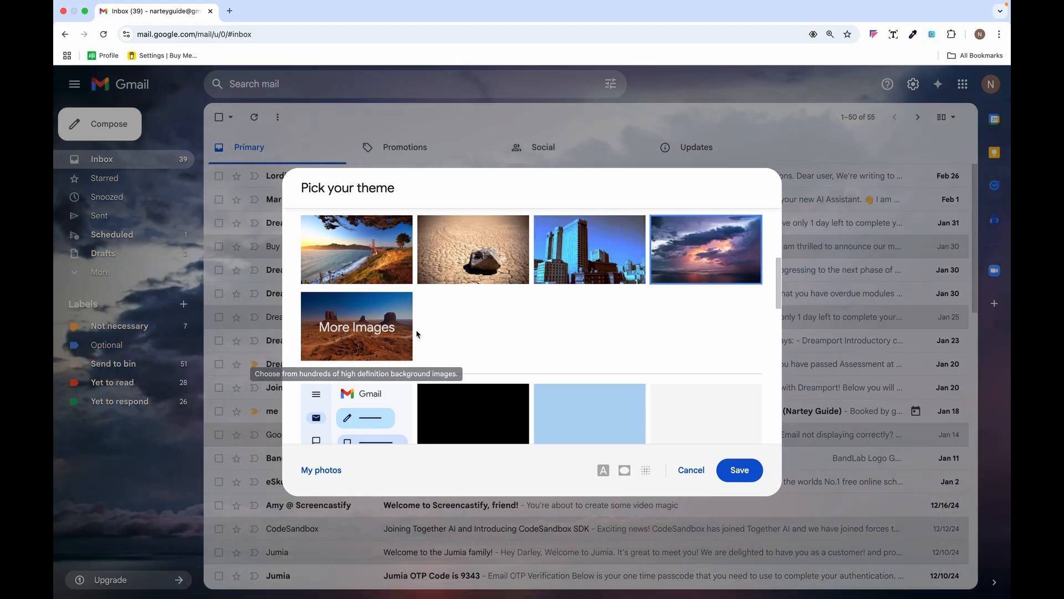
{"action": "left_click", "coordinate": [375, 331]}
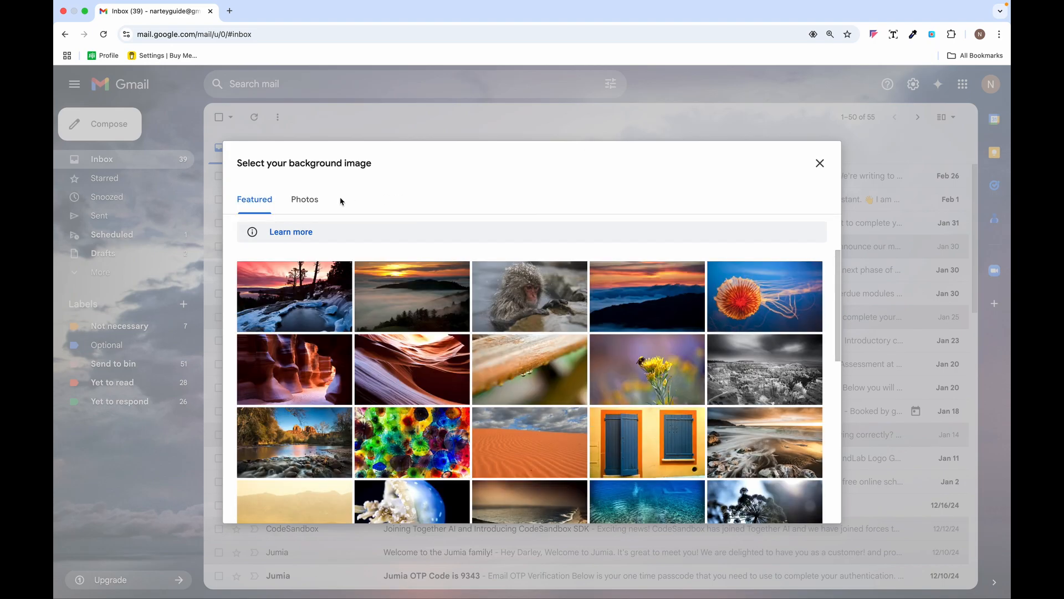
{"action": "left_click", "coordinate": [545, 372]}
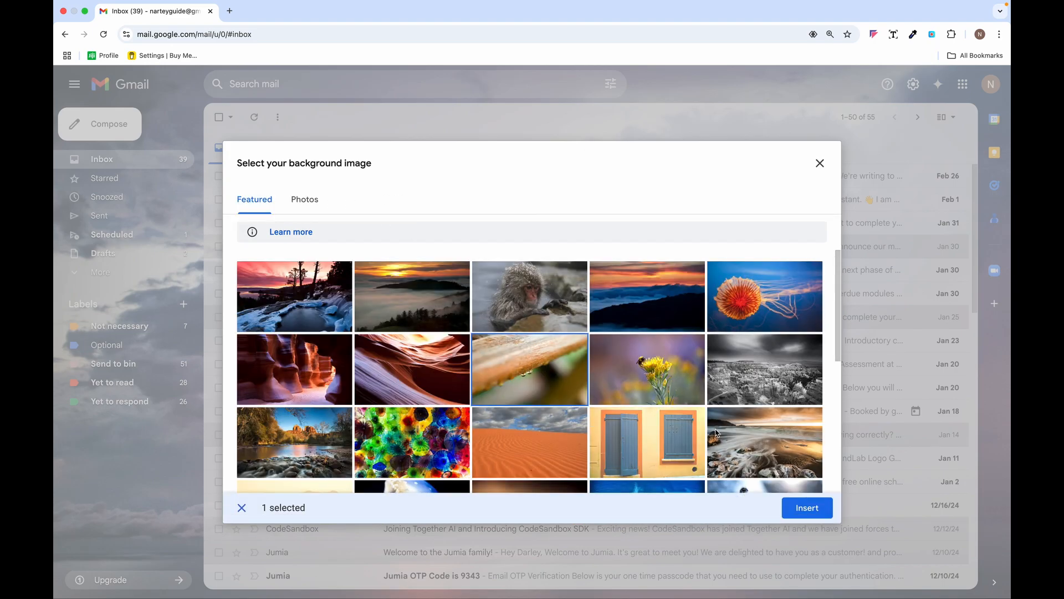
{"action": "left_click", "coordinate": [819, 511]}
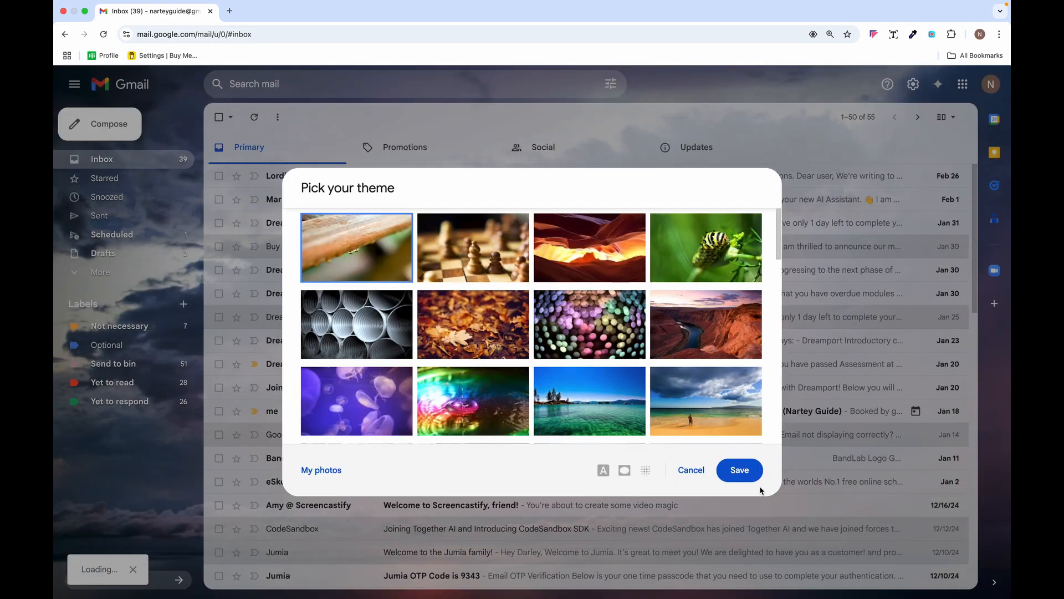
{"action": "left_click", "coordinate": [746, 473]}
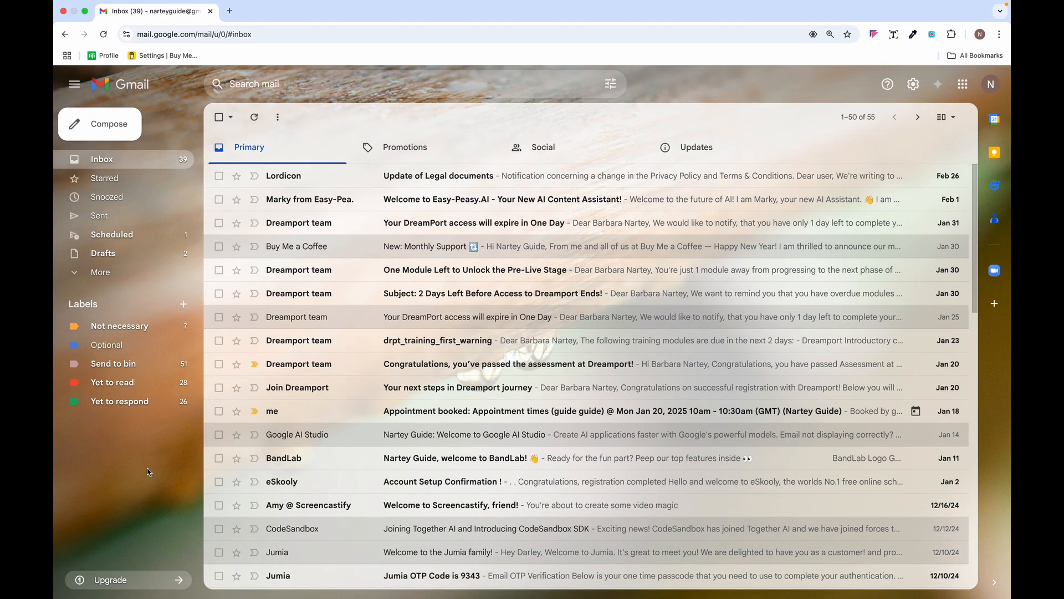
- Open the Google One storage upgrade plans from the Gmail sidebar's Upgrade link
{"action": "left_click", "coordinate": [126, 581]}
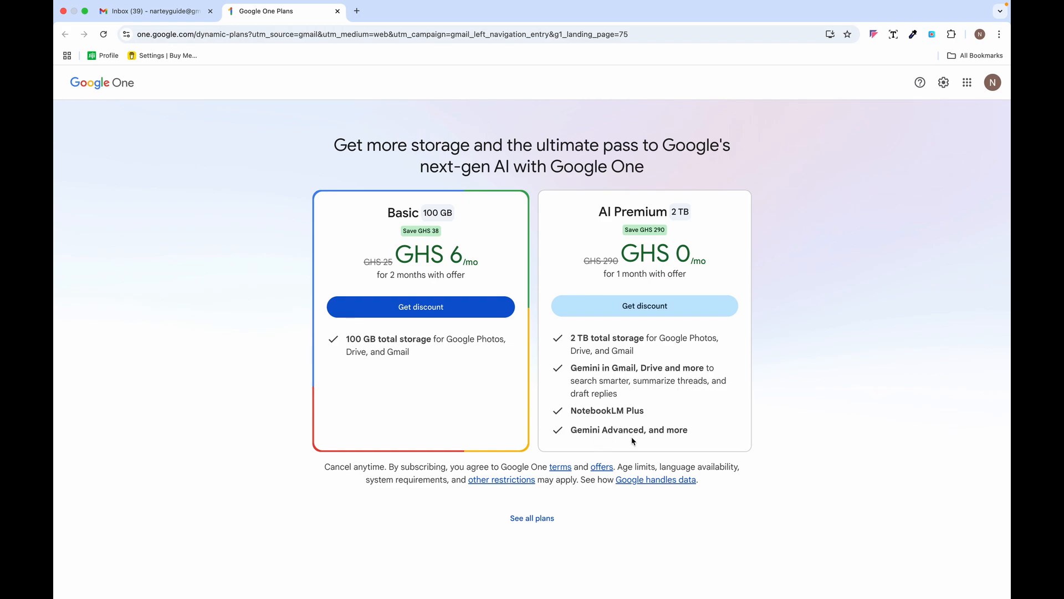
{"action": "left_click", "coordinate": [150, 11]}
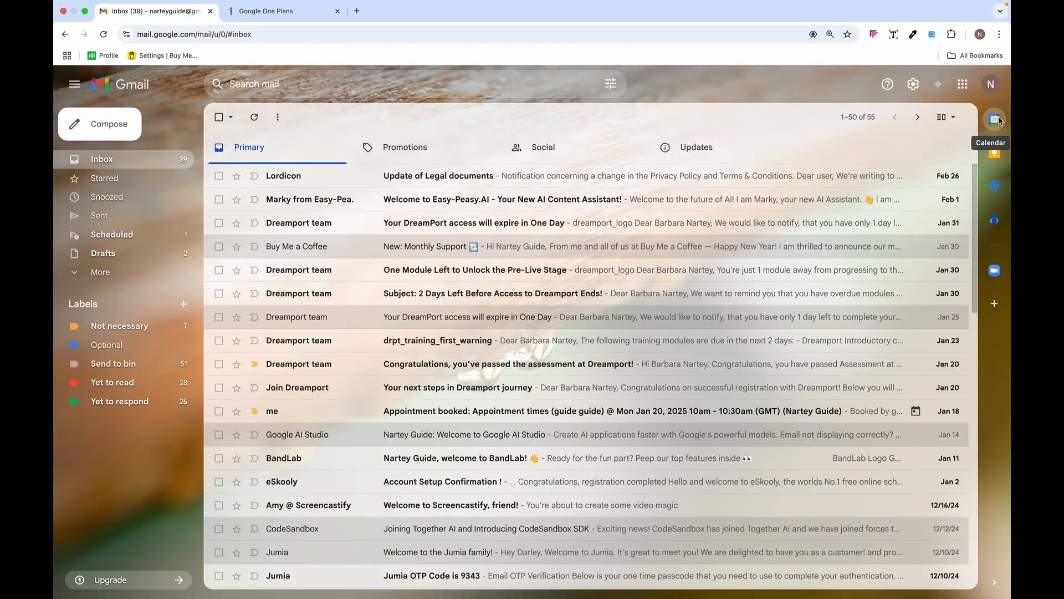
{"action": "left_click", "coordinate": [995, 303]}
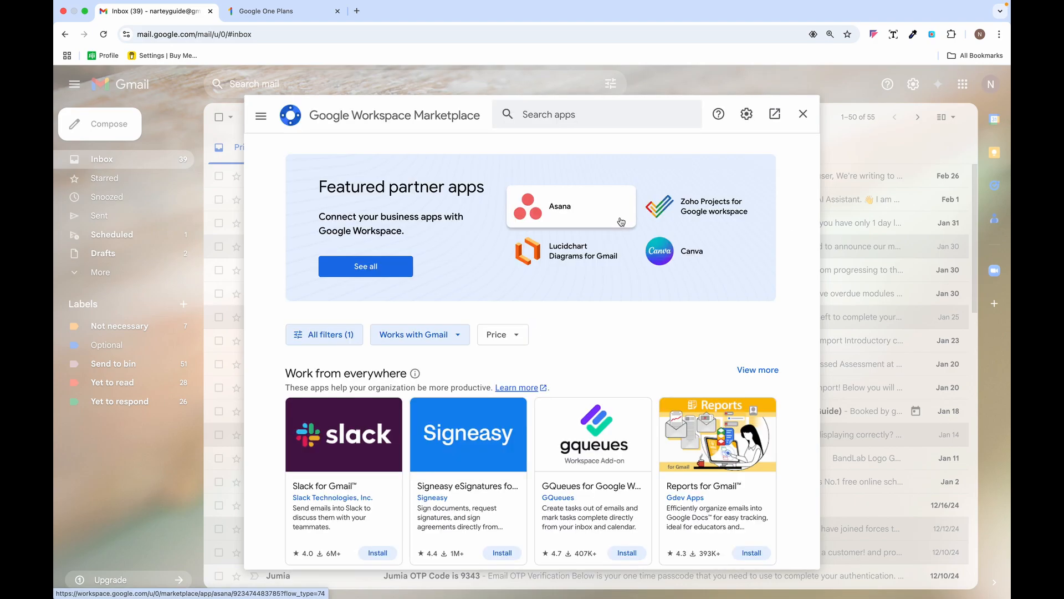
{"action": "scroll", "coordinate": [620, 366], "scroll_direction": "down", "scroll_amount": 6}
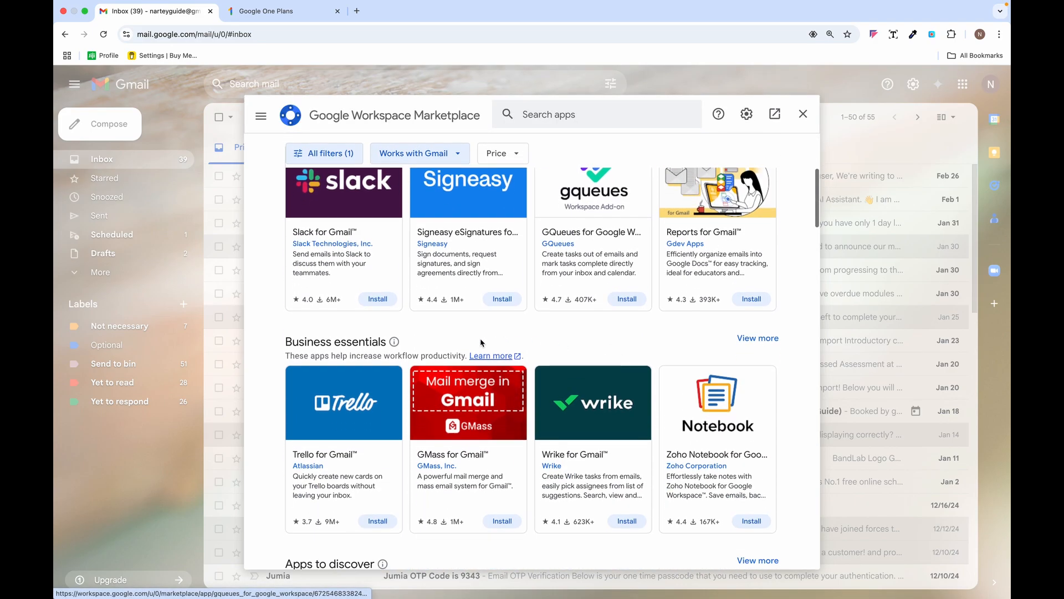
{"action": "scroll", "coordinate": [481, 342], "scroll_direction": "down", "scroll_amount": 11}
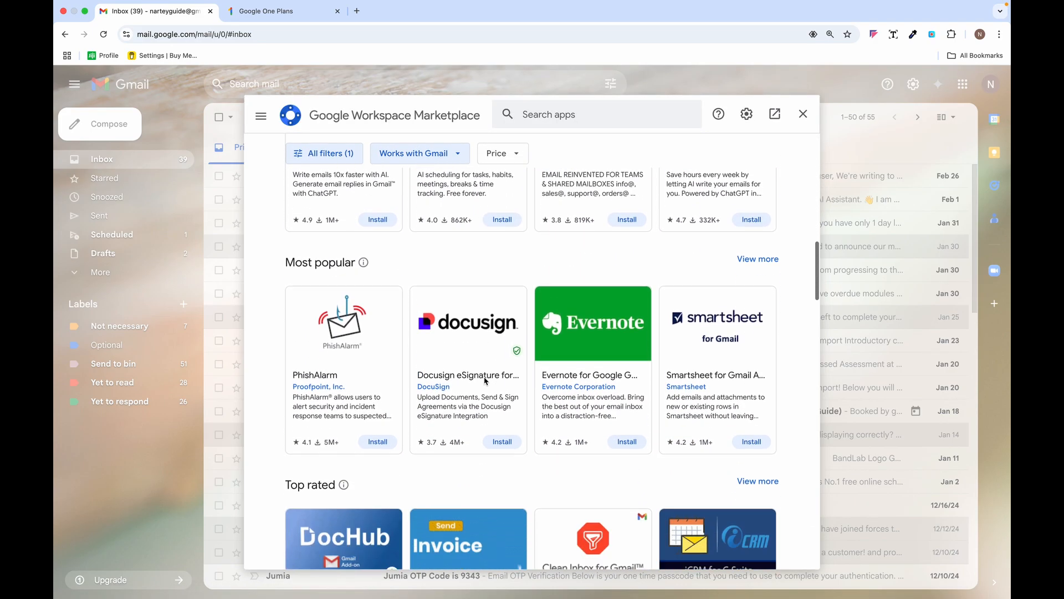
{"action": "scroll", "coordinate": [486, 381], "scroll_direction": "down", "scroll_amount": 4}
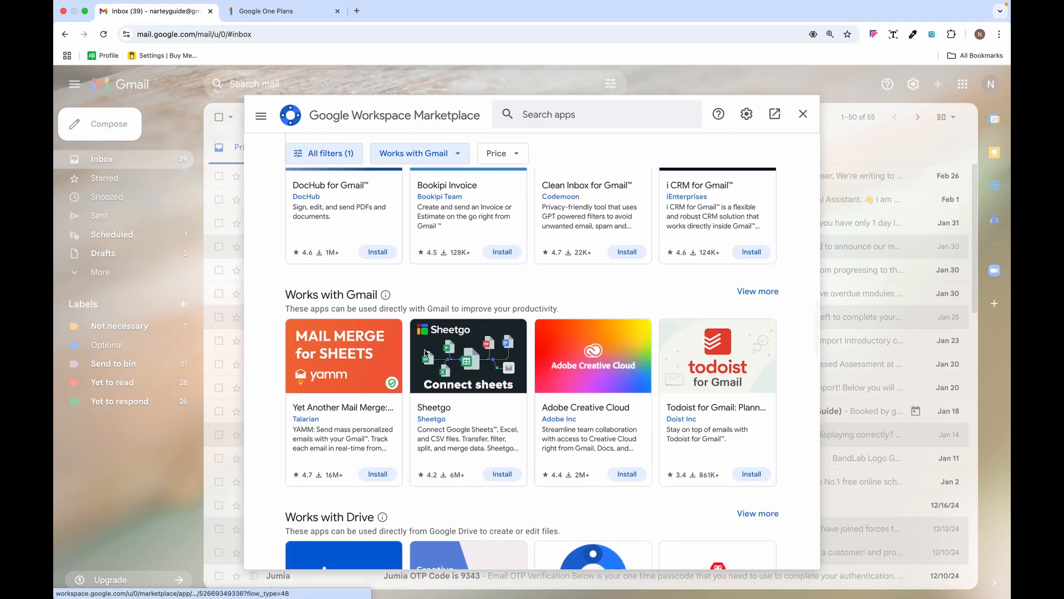
{"action": "scroll", "coordinate": [543, 380], "scroll_direction": "down", "scroll_amount": 1}
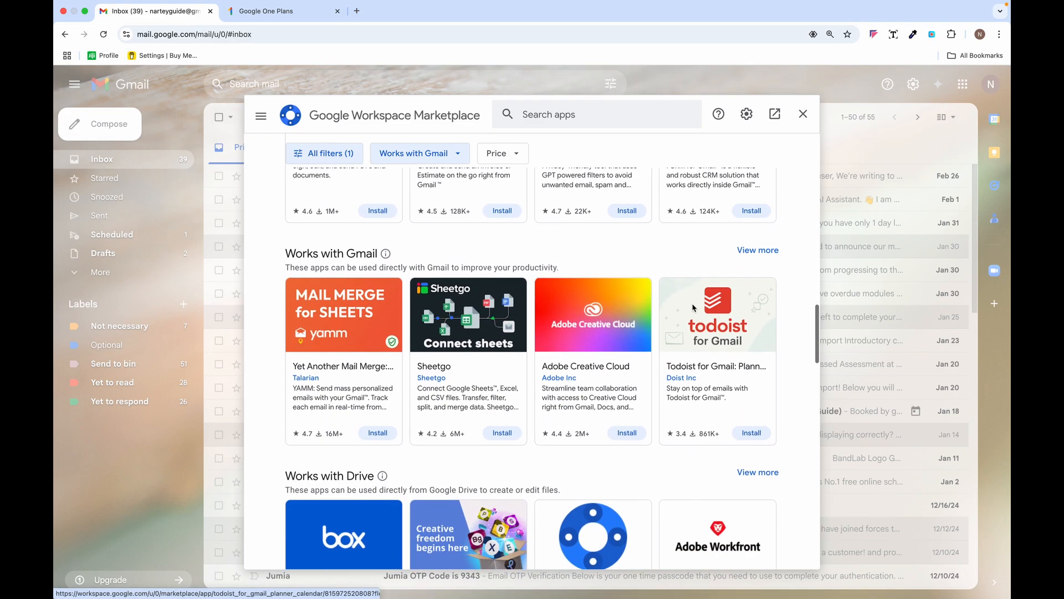
{"action": "left_click", "coordinate": [761, 252]}
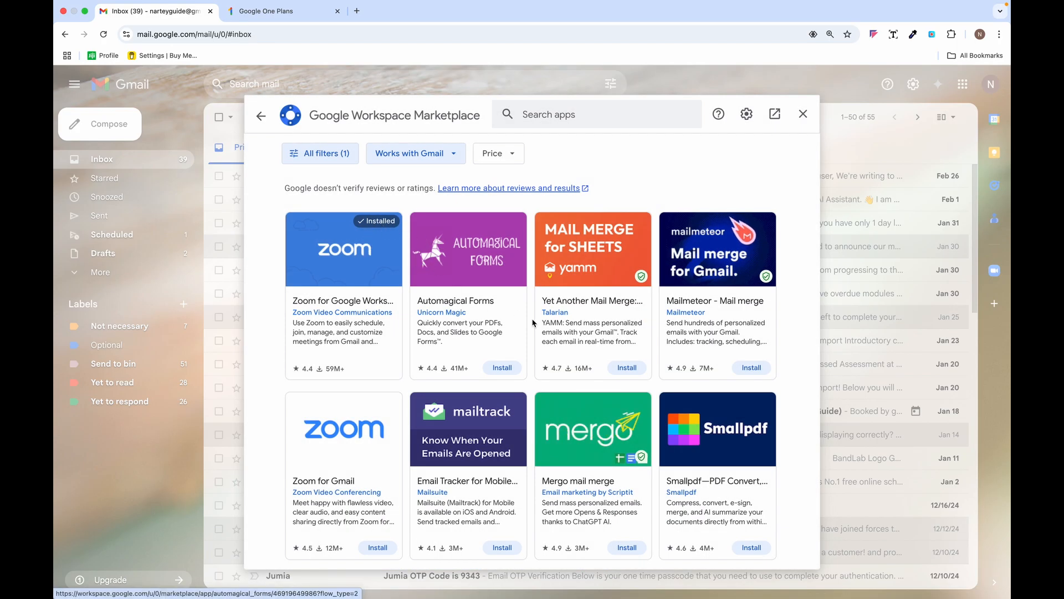
{"action": "scroll", "coordinate": [532, 322], "scroll_direction": "down", "scroll_amount": 5}
{"action": "scroll", "coordinate": [533, 322], "scroll_direction": "up", "scroll_amount": 2}
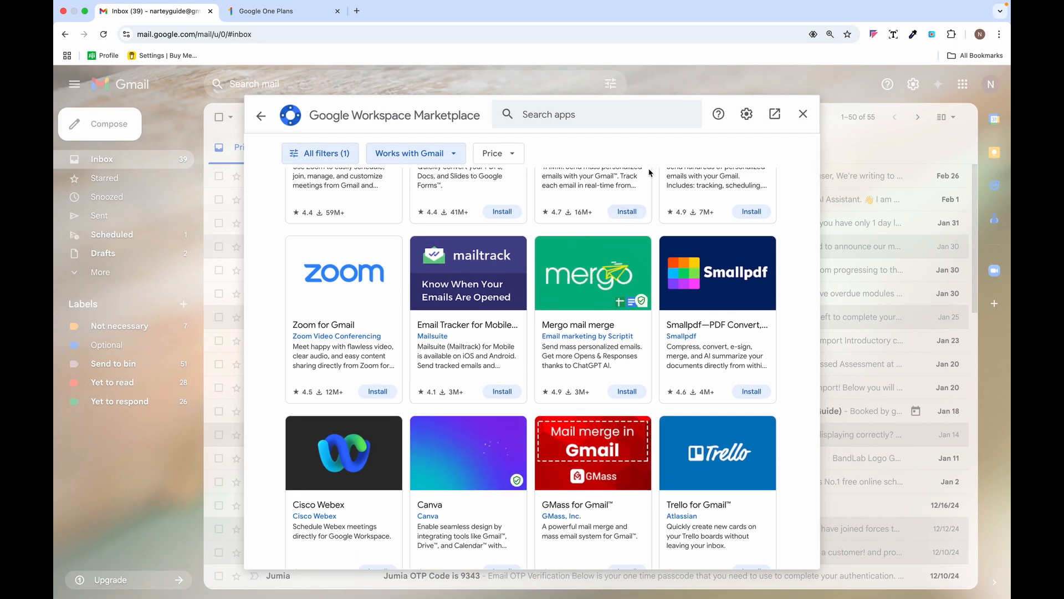
{"action": "left_click", "coordinate": [803, 114]}
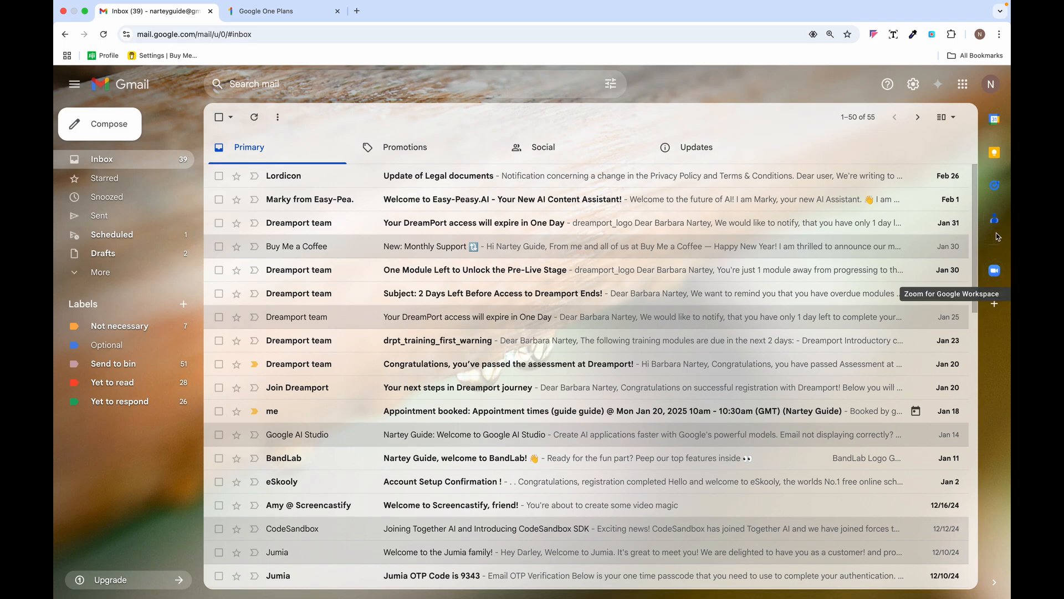
{"action": "left_click", "coordinate": [995, 272]}
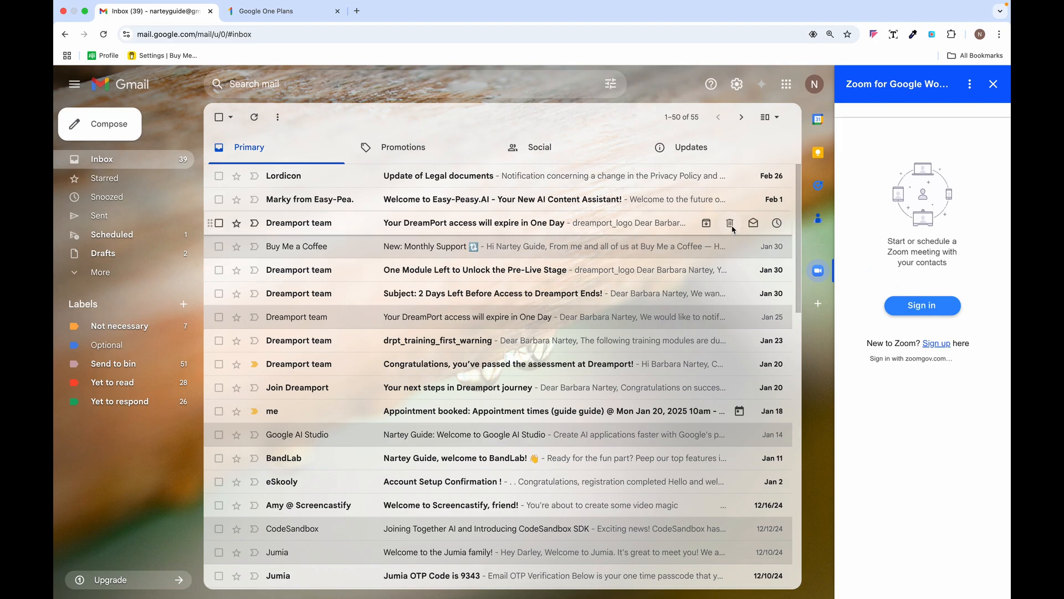
{"action": "left_click", "coordinate": [993, 84]}
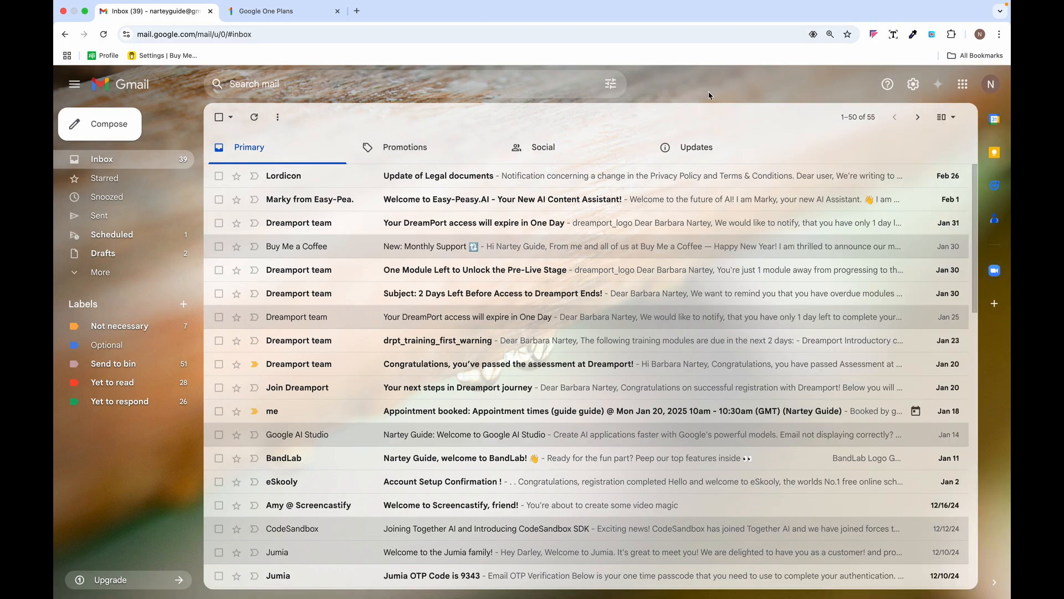